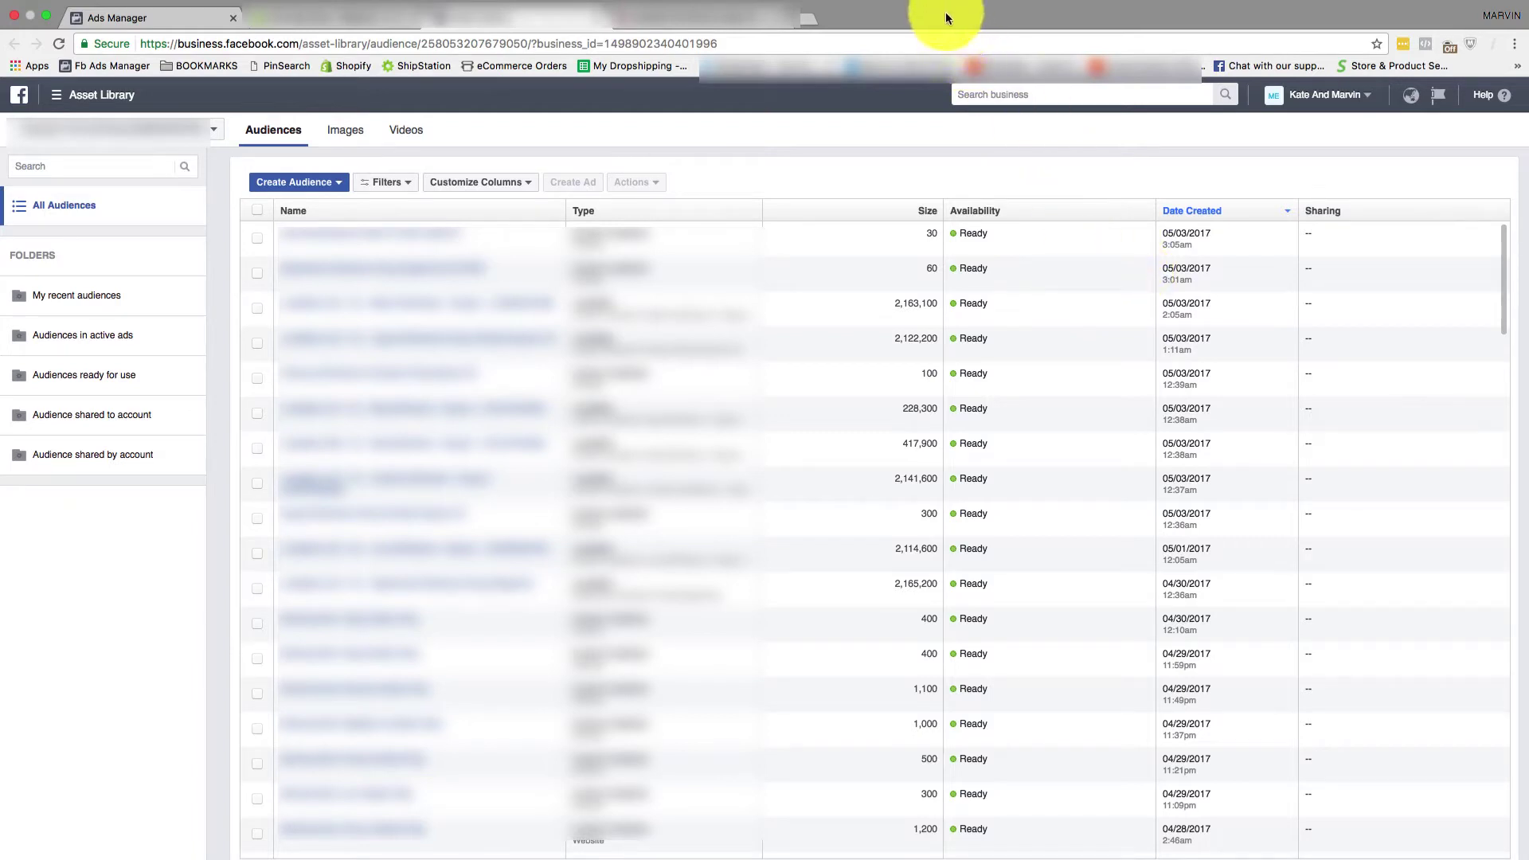
- Check the audiences page for pixels with Facebook Pixel Helper
click(1427, 45)
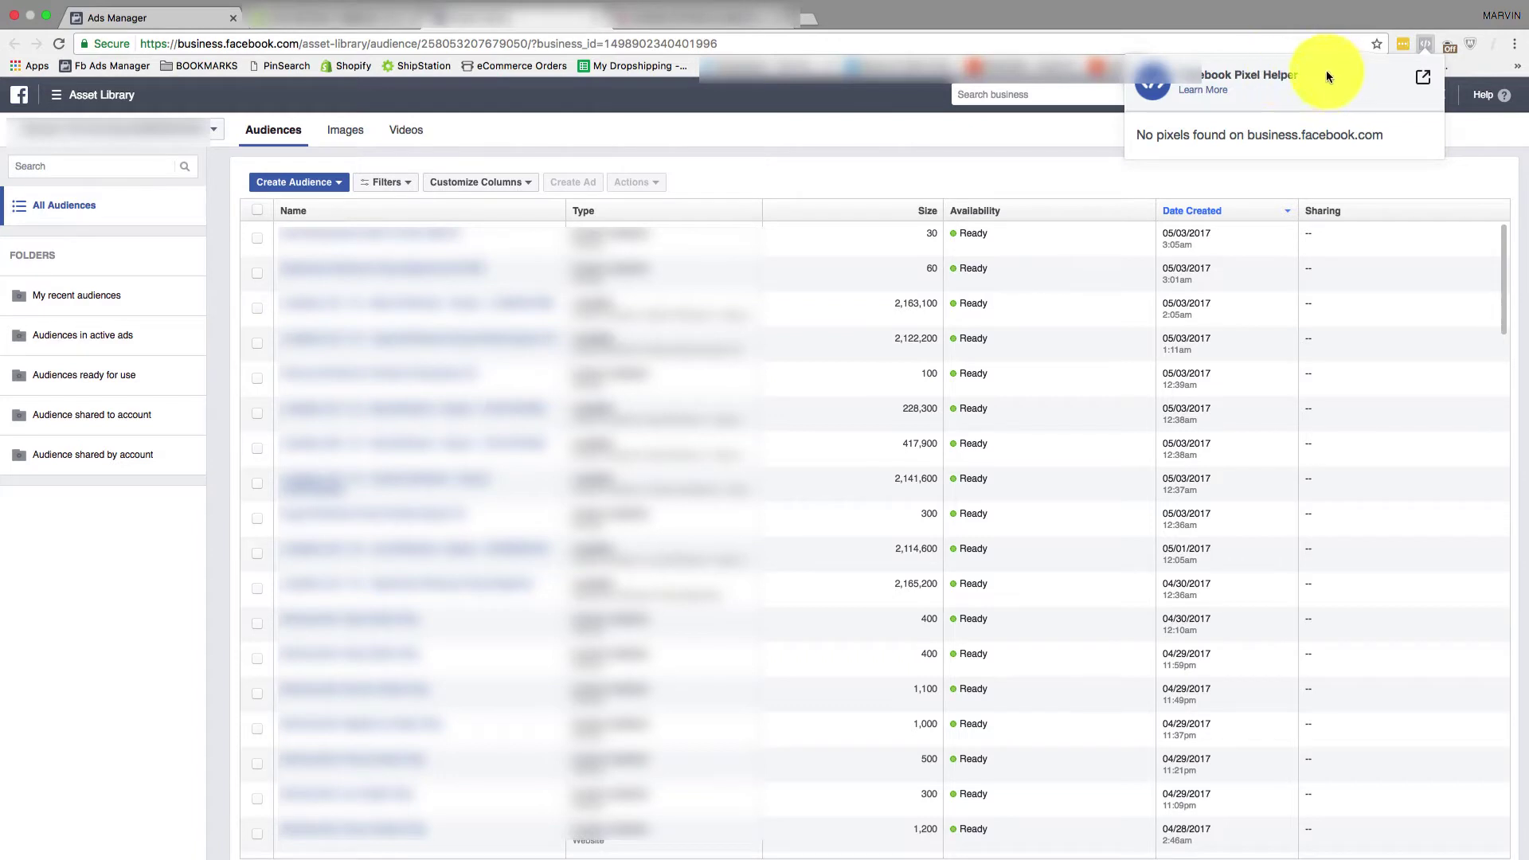
click(700, 18)
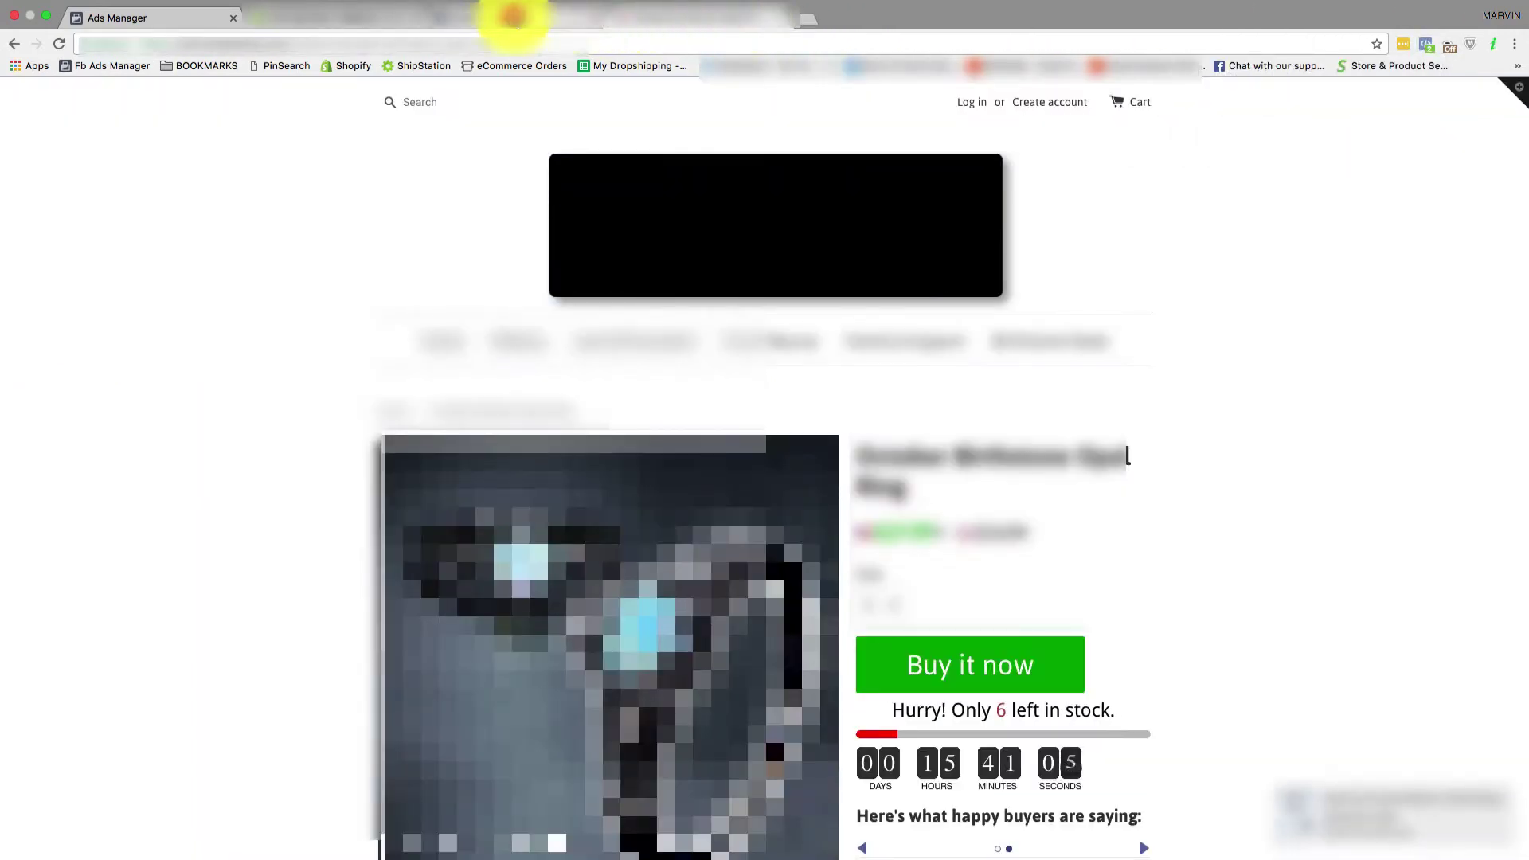
click(514, 16)
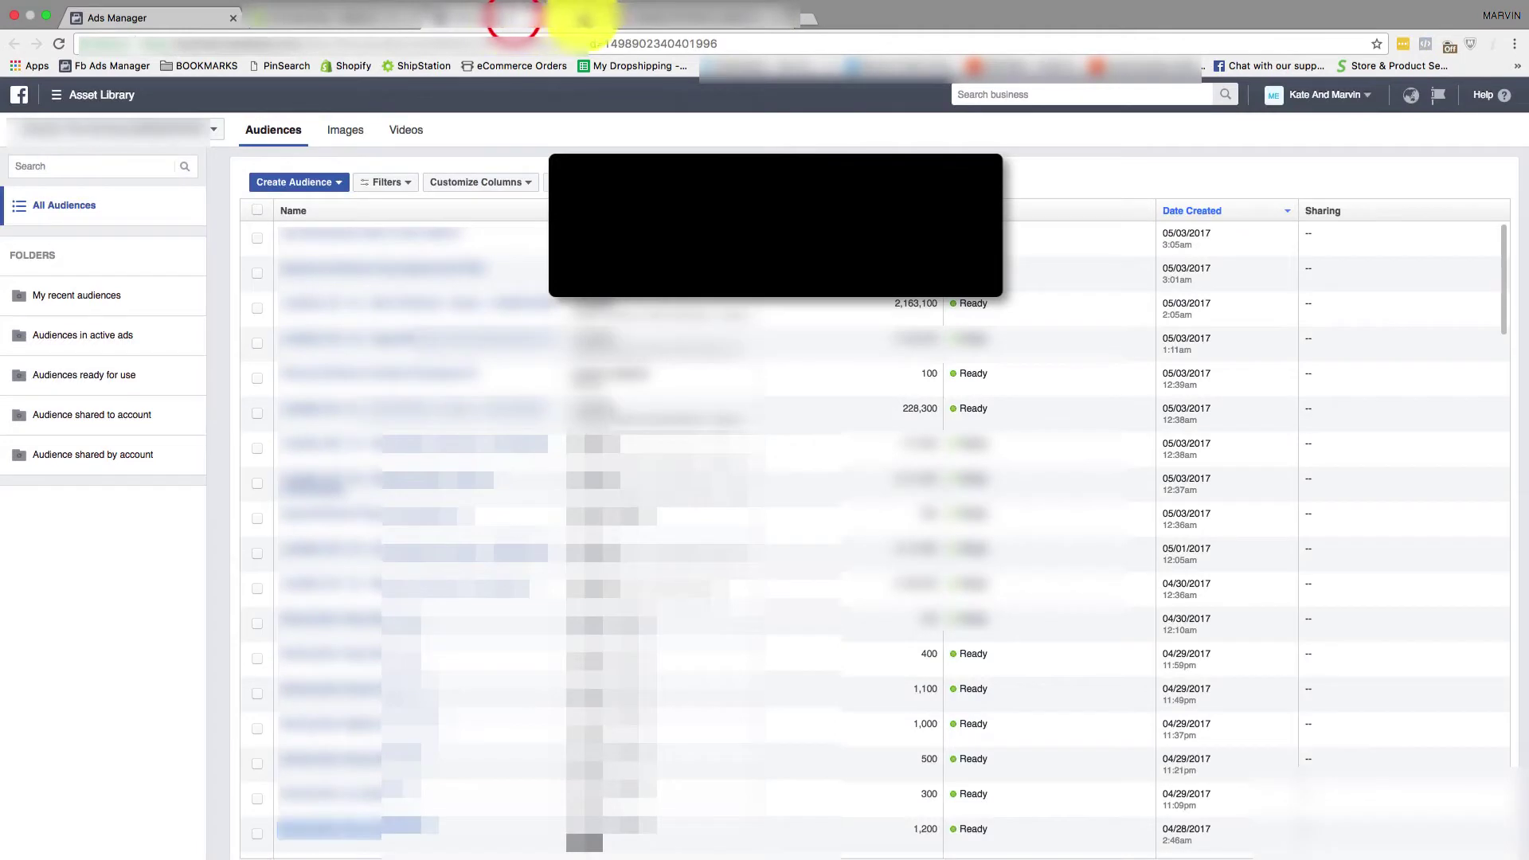
- On the store's product page, expand the ViewContent event in Facebook Pixel Helper and copy its content_ids value, brackets included
click(685, 17)
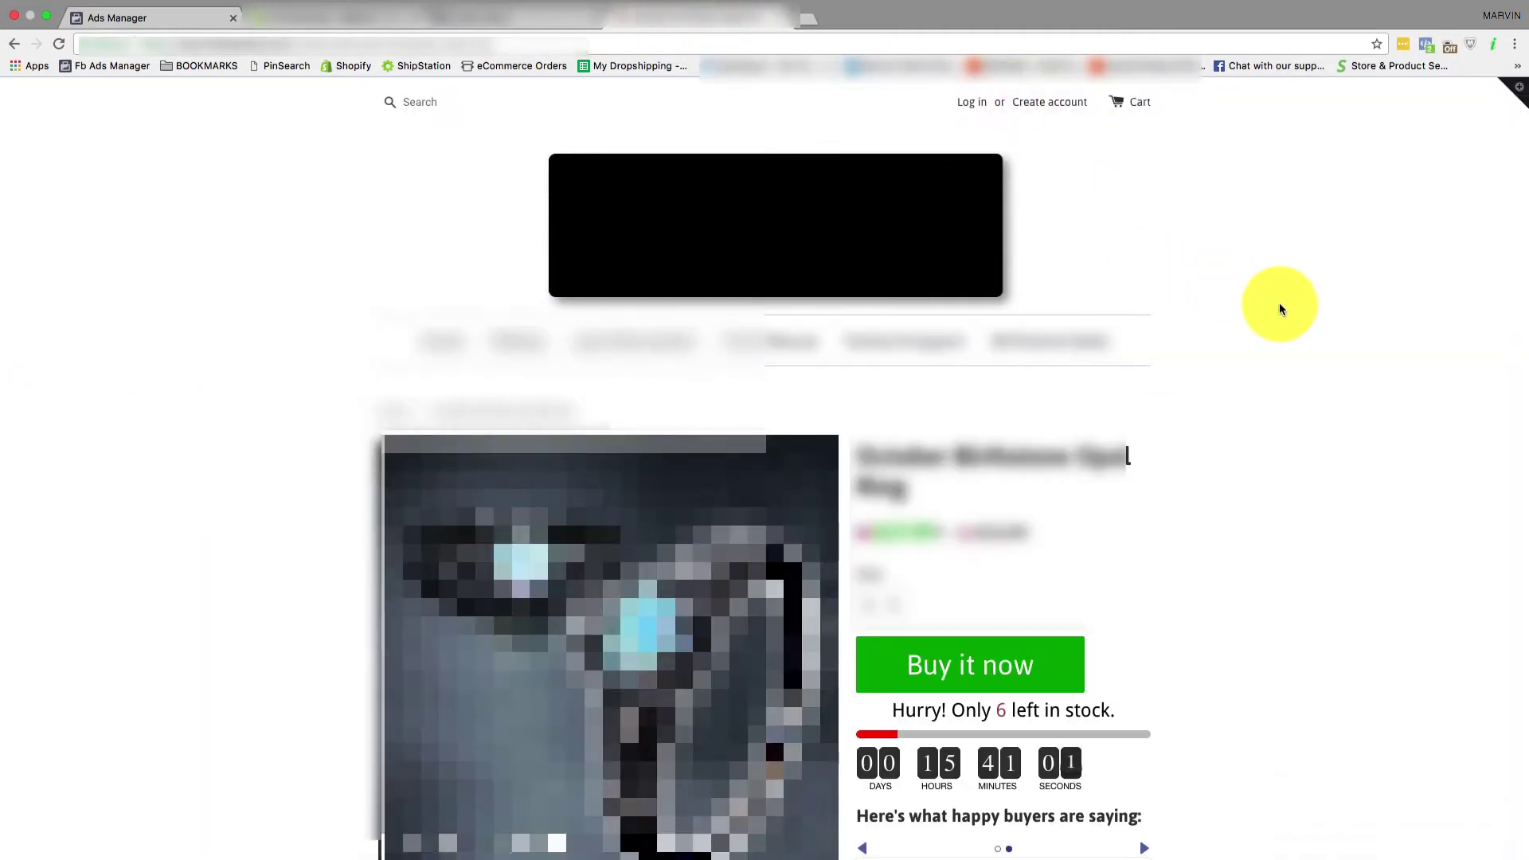
click(1426, 45)
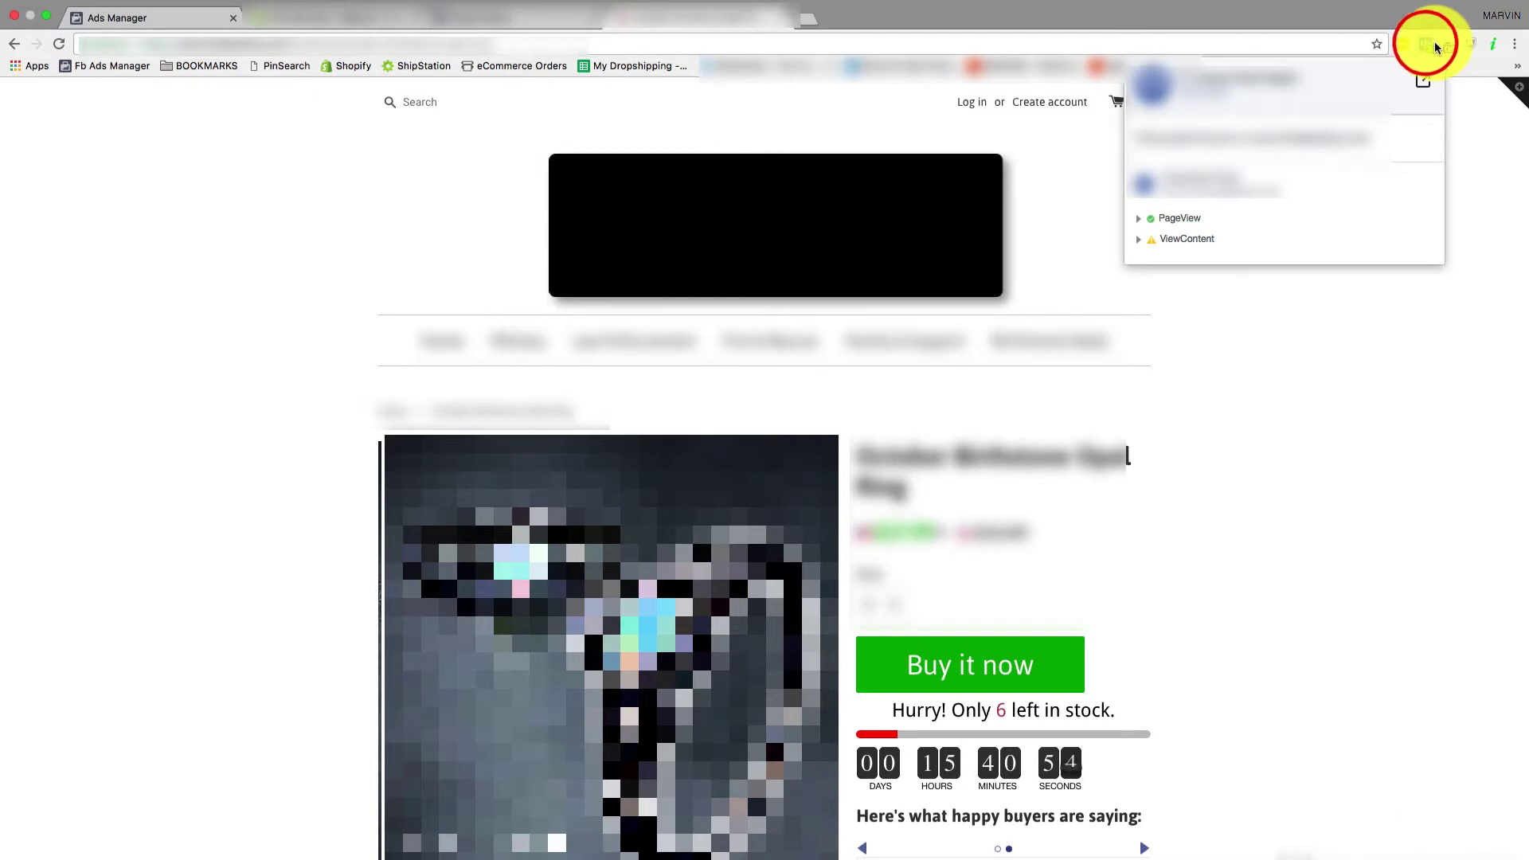
click(1140, 243)
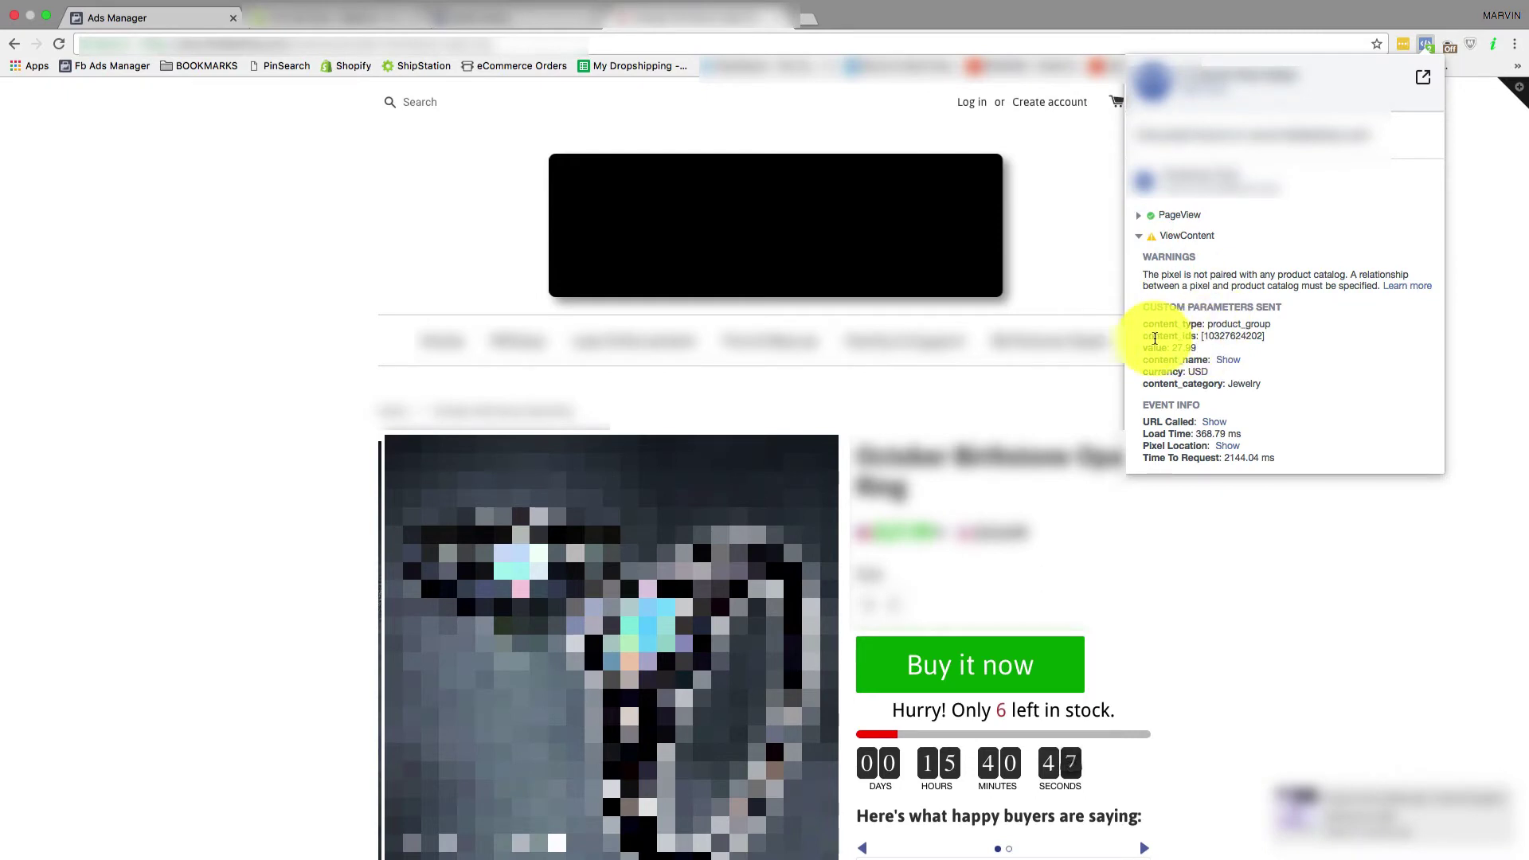
drag(1266, 333, 1201, 336)
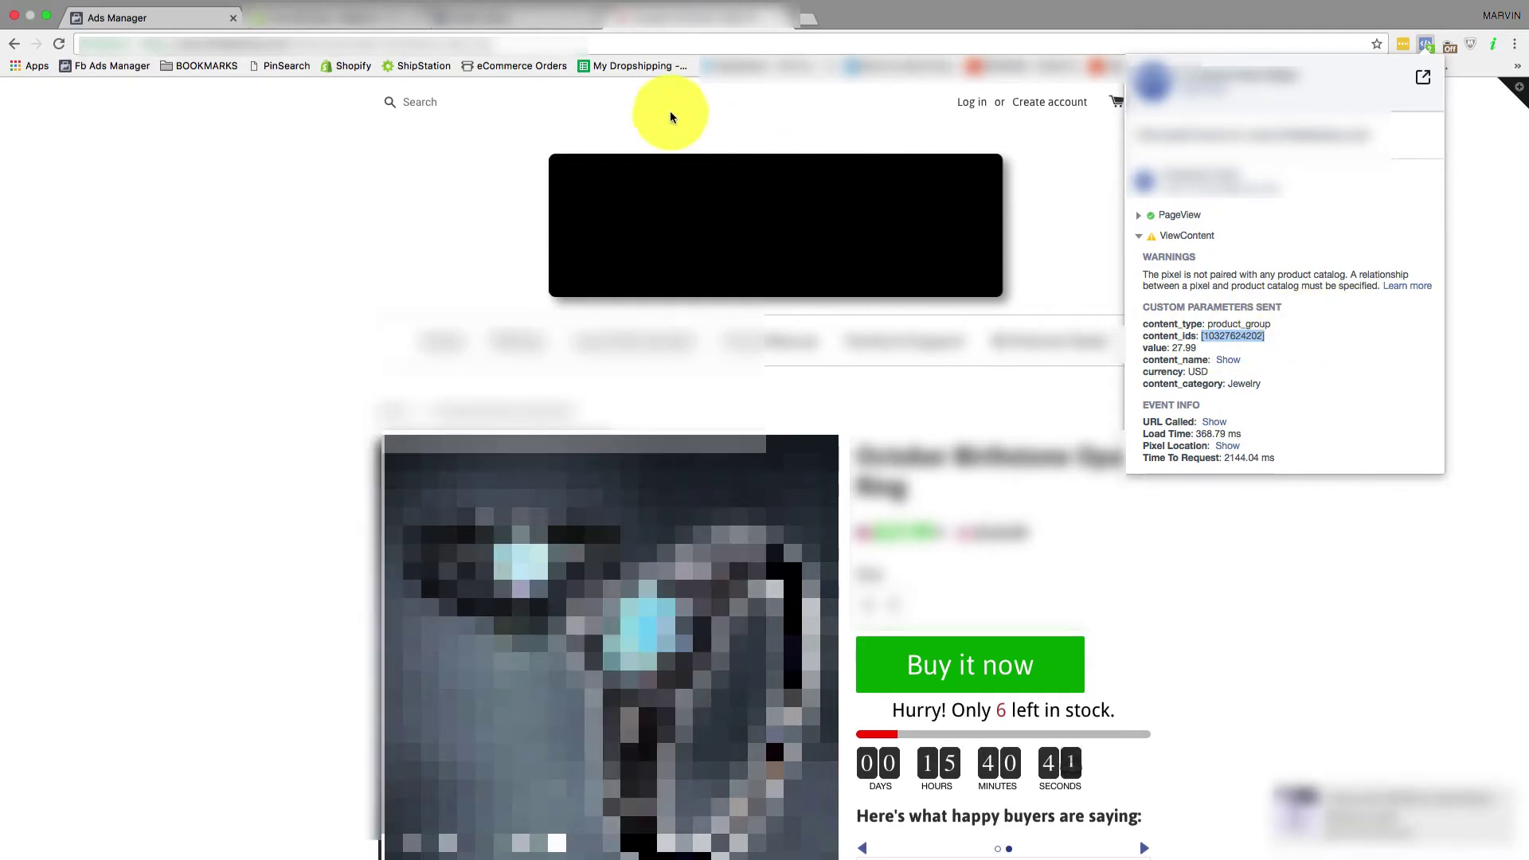
- Back in the Ads Manager asset library, start a new Custom Audience based on Website Traffic
click(486, 16)
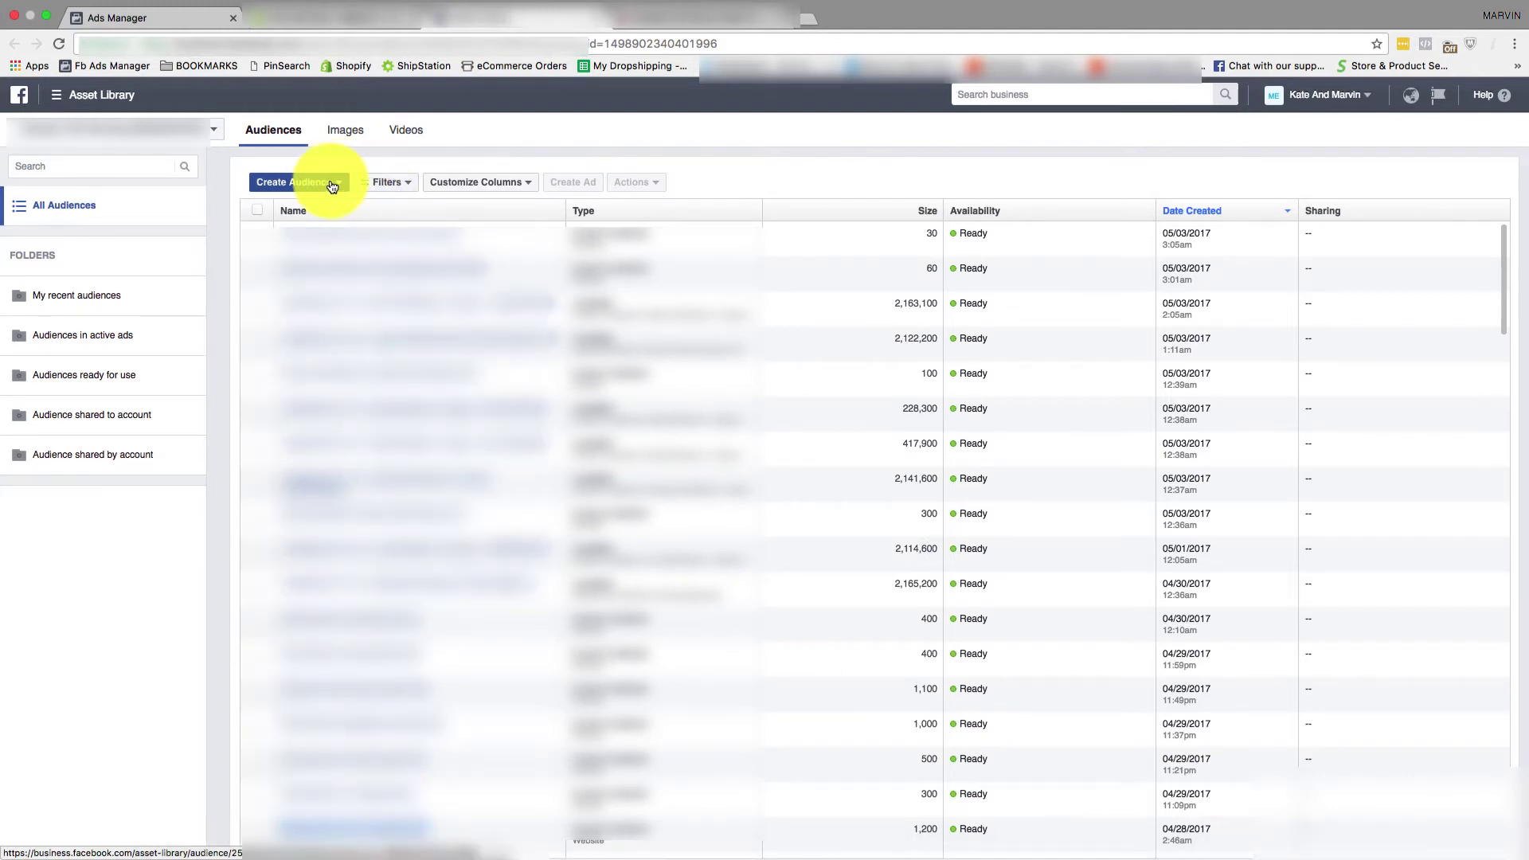
click(326, 182)
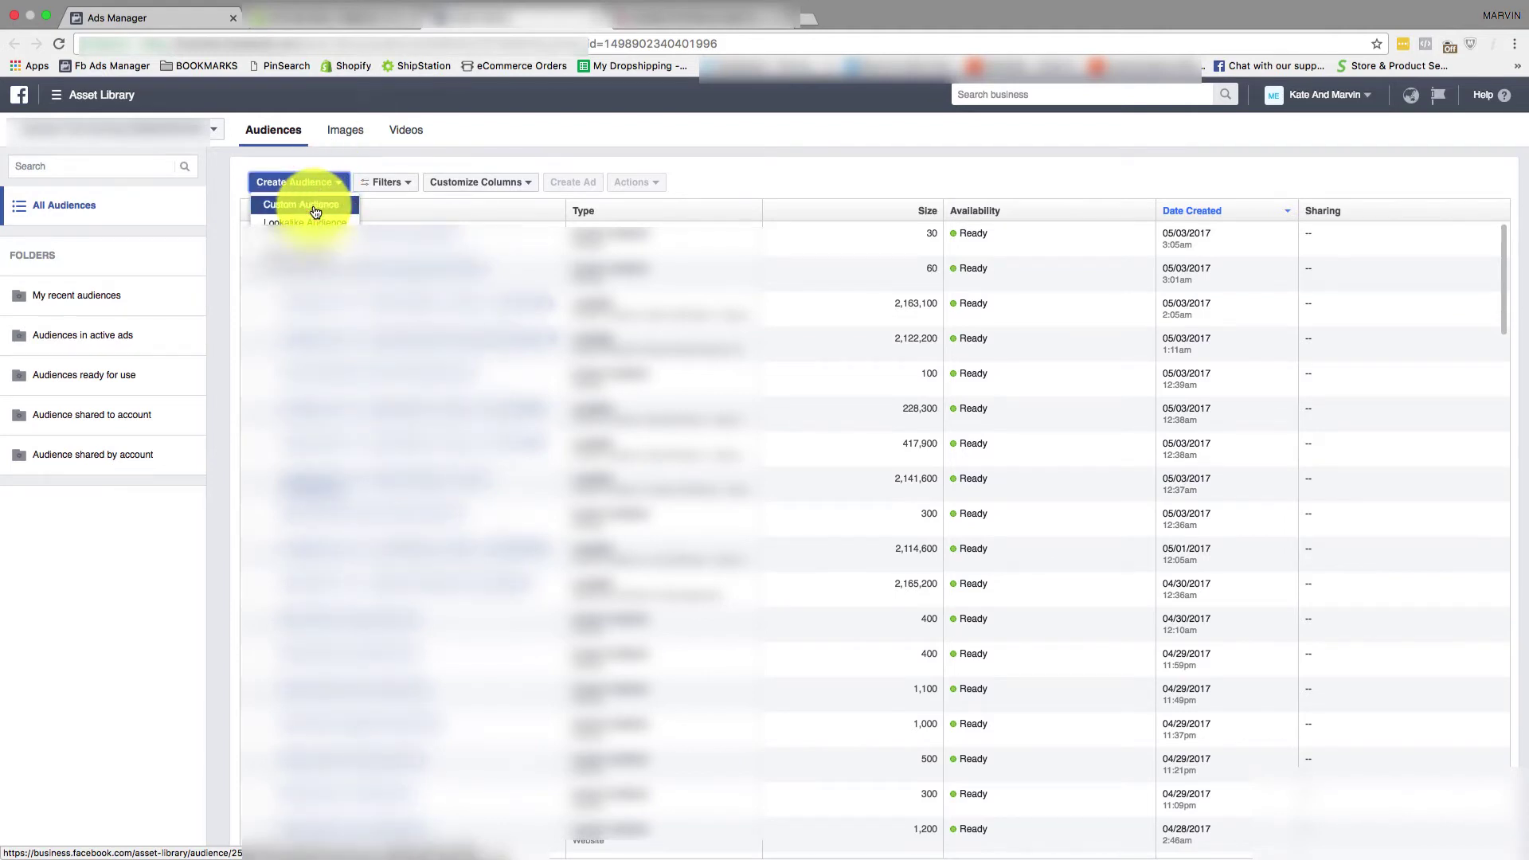
click(315, 210)
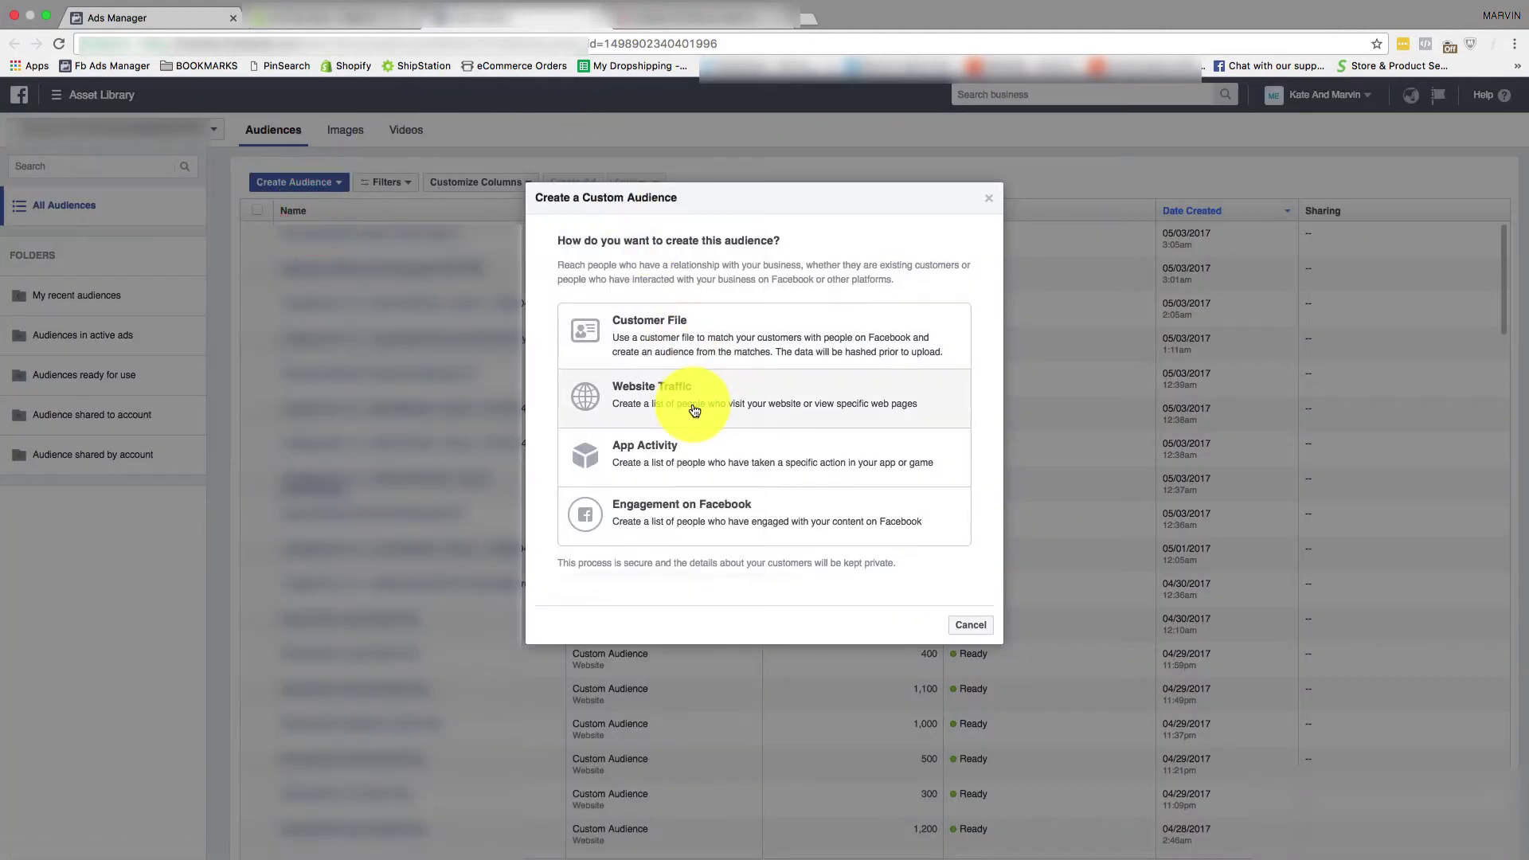
click(698, 410)
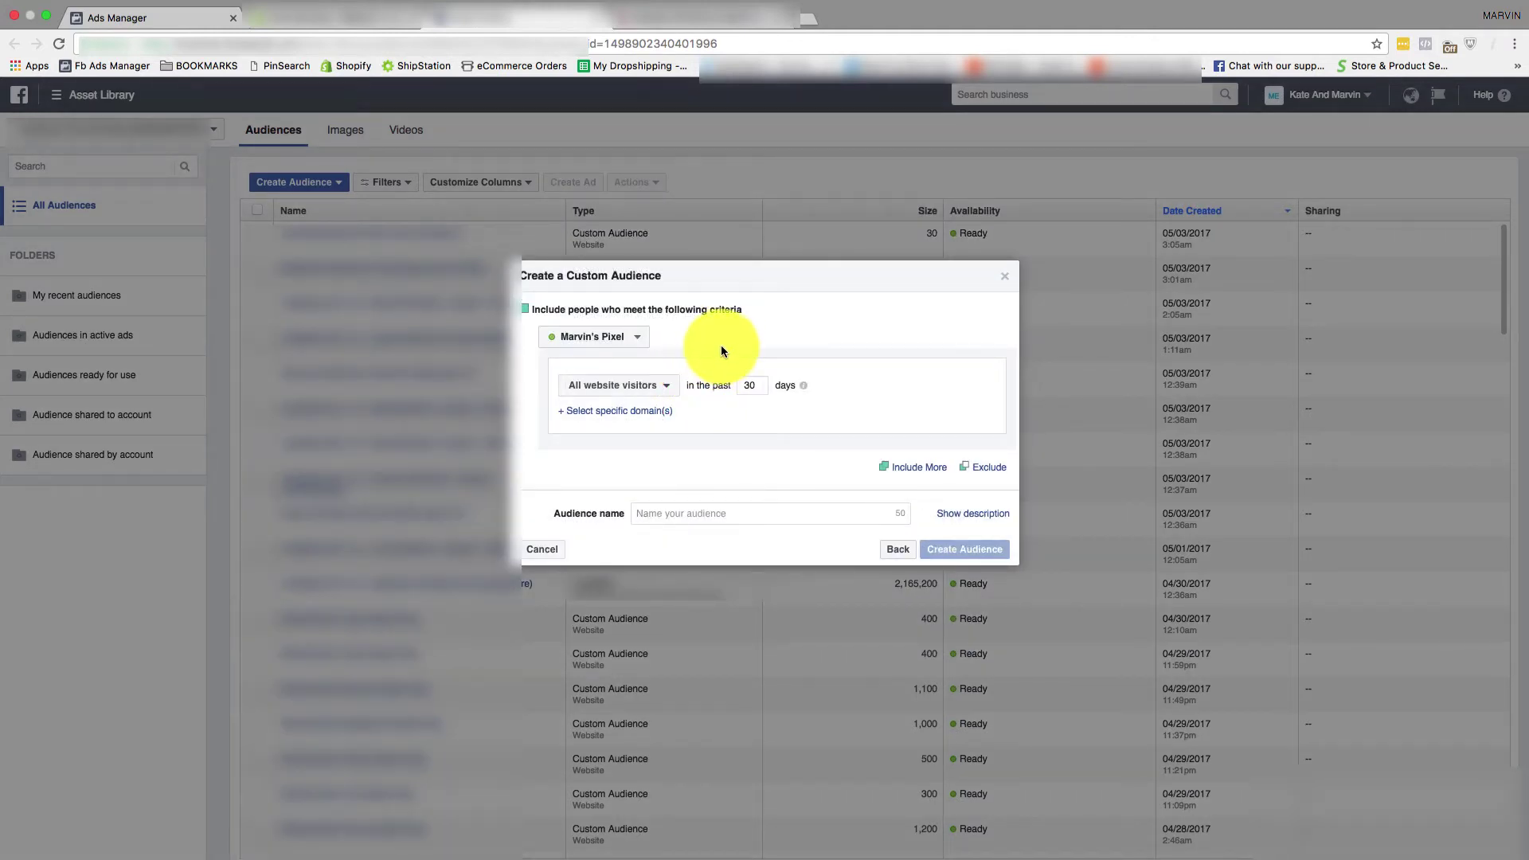
- Change the audience's inclusion criterion from all website visitors to the ViewContent event
click(648, 392)
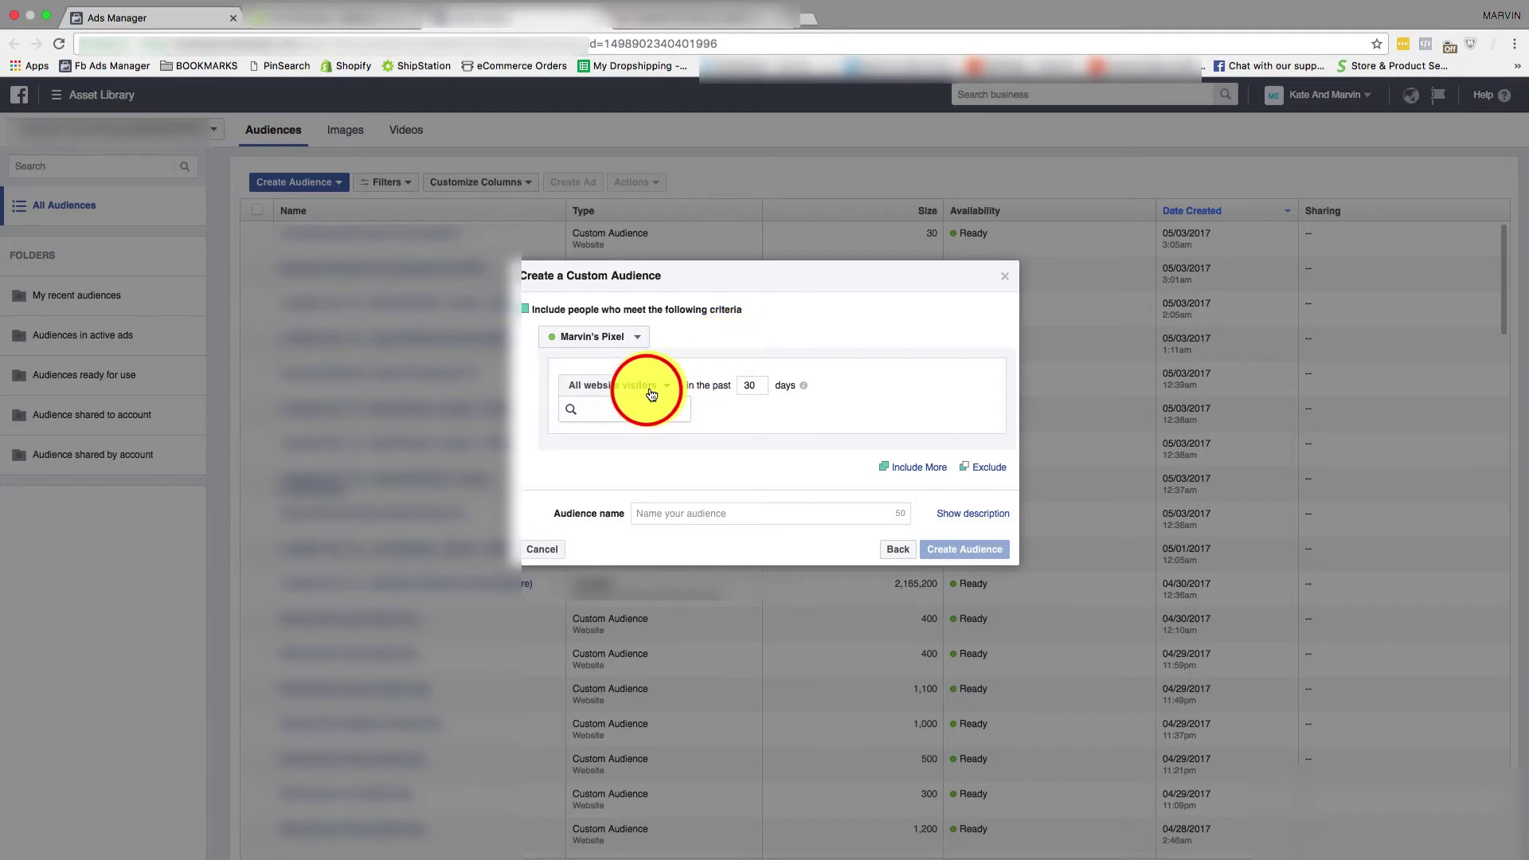
click(655, 385)
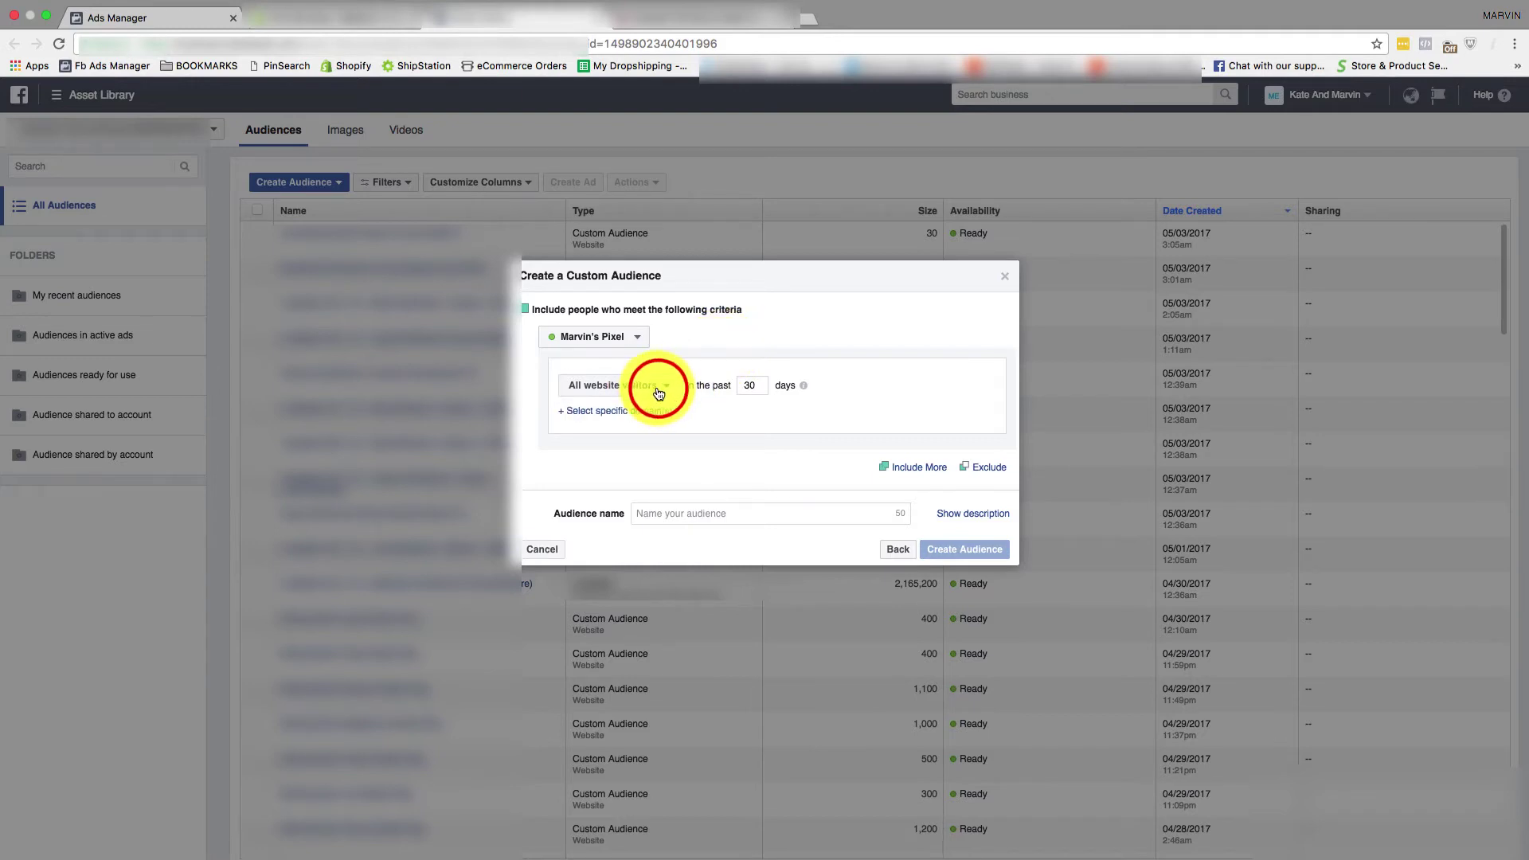
click(661, 393)
click(729, 428)
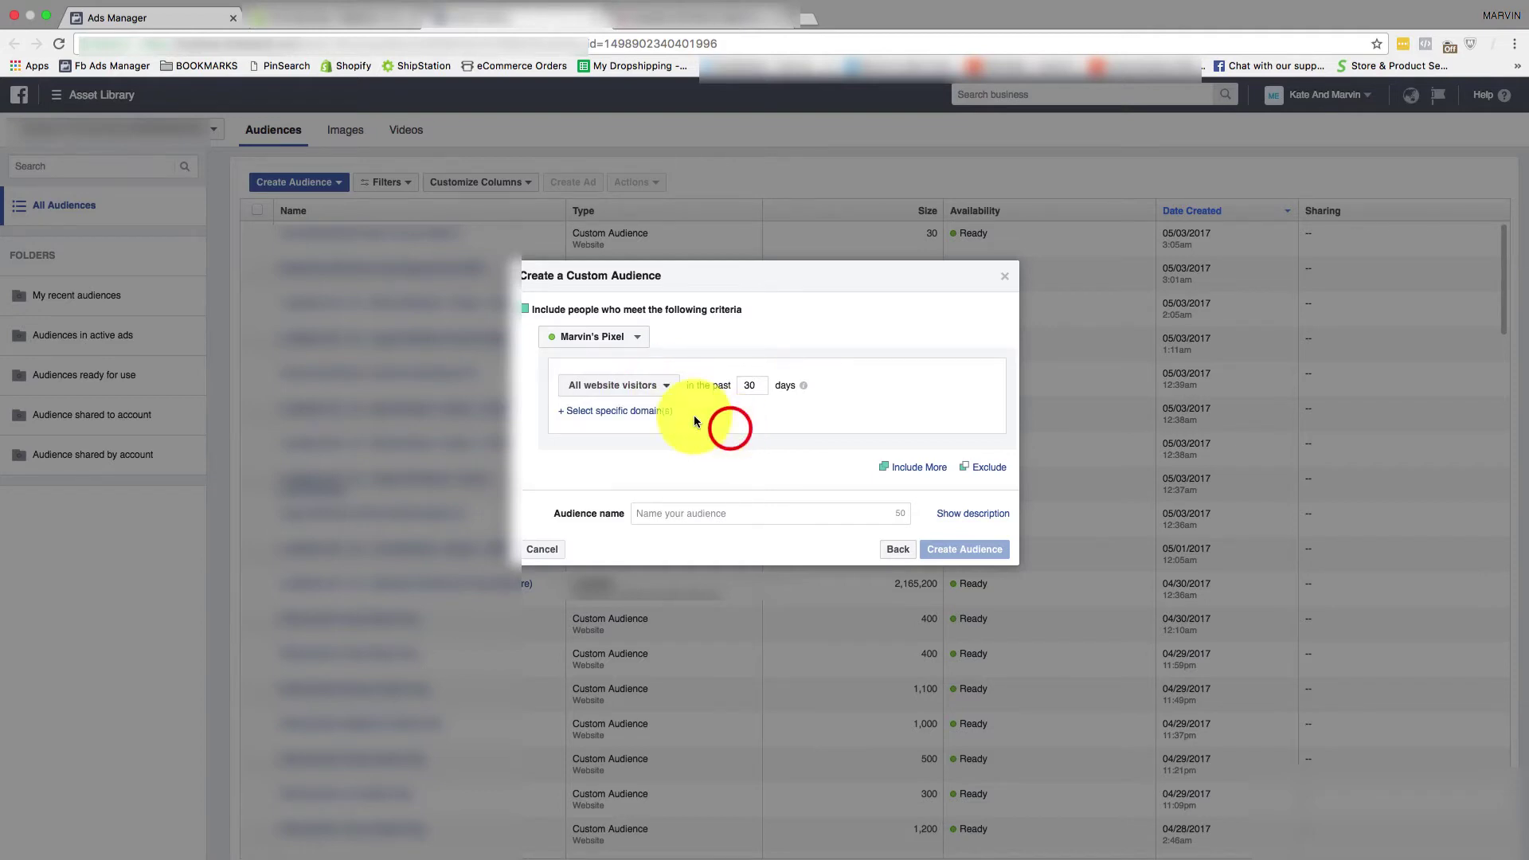
click(575, 390)
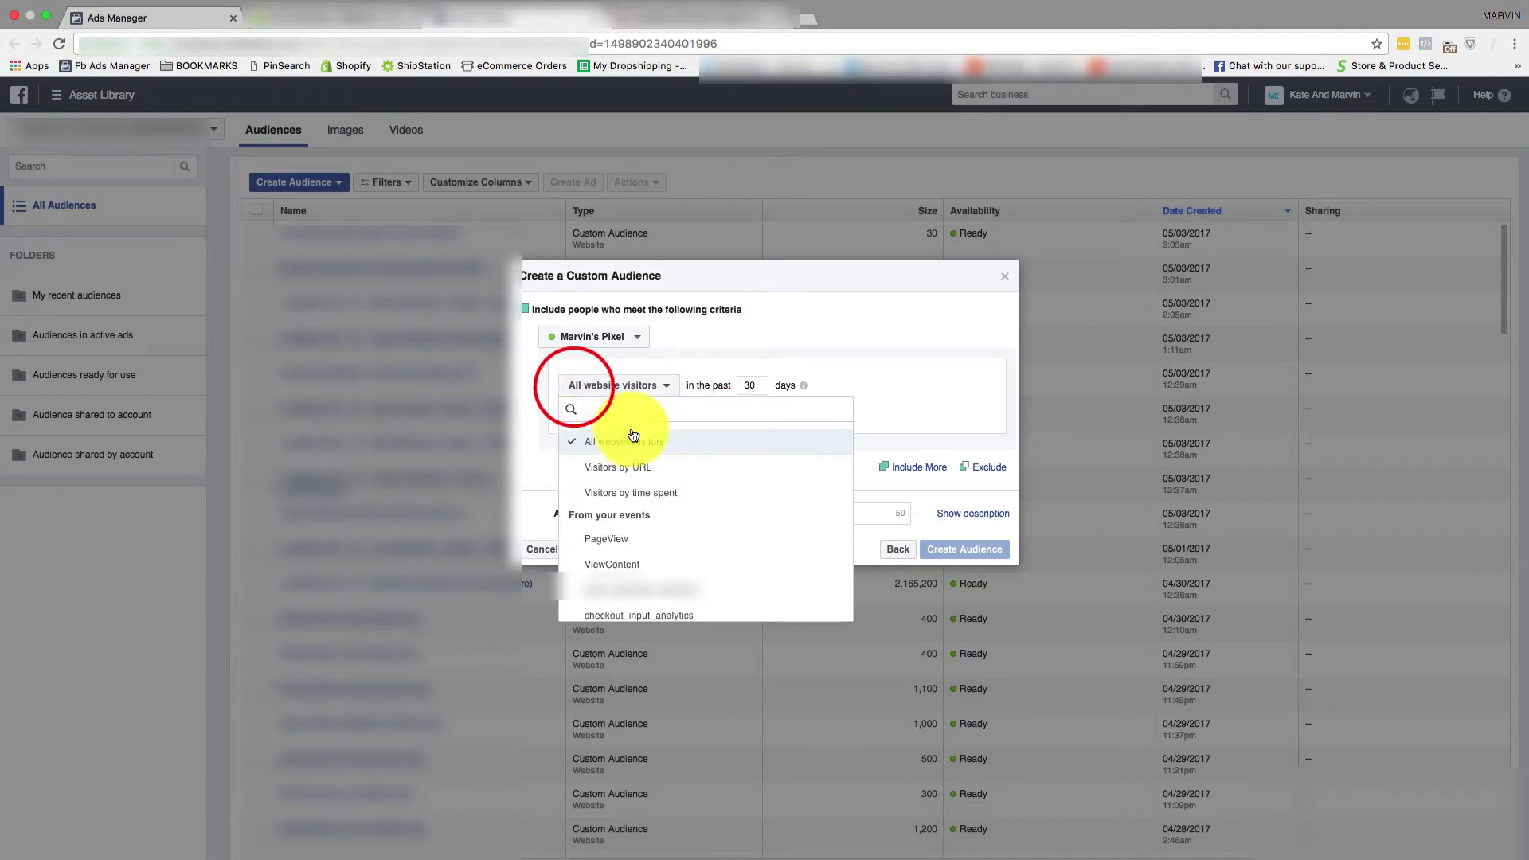
scroll(673, 494, down, 1)
scroll(673, 494, down, 1)
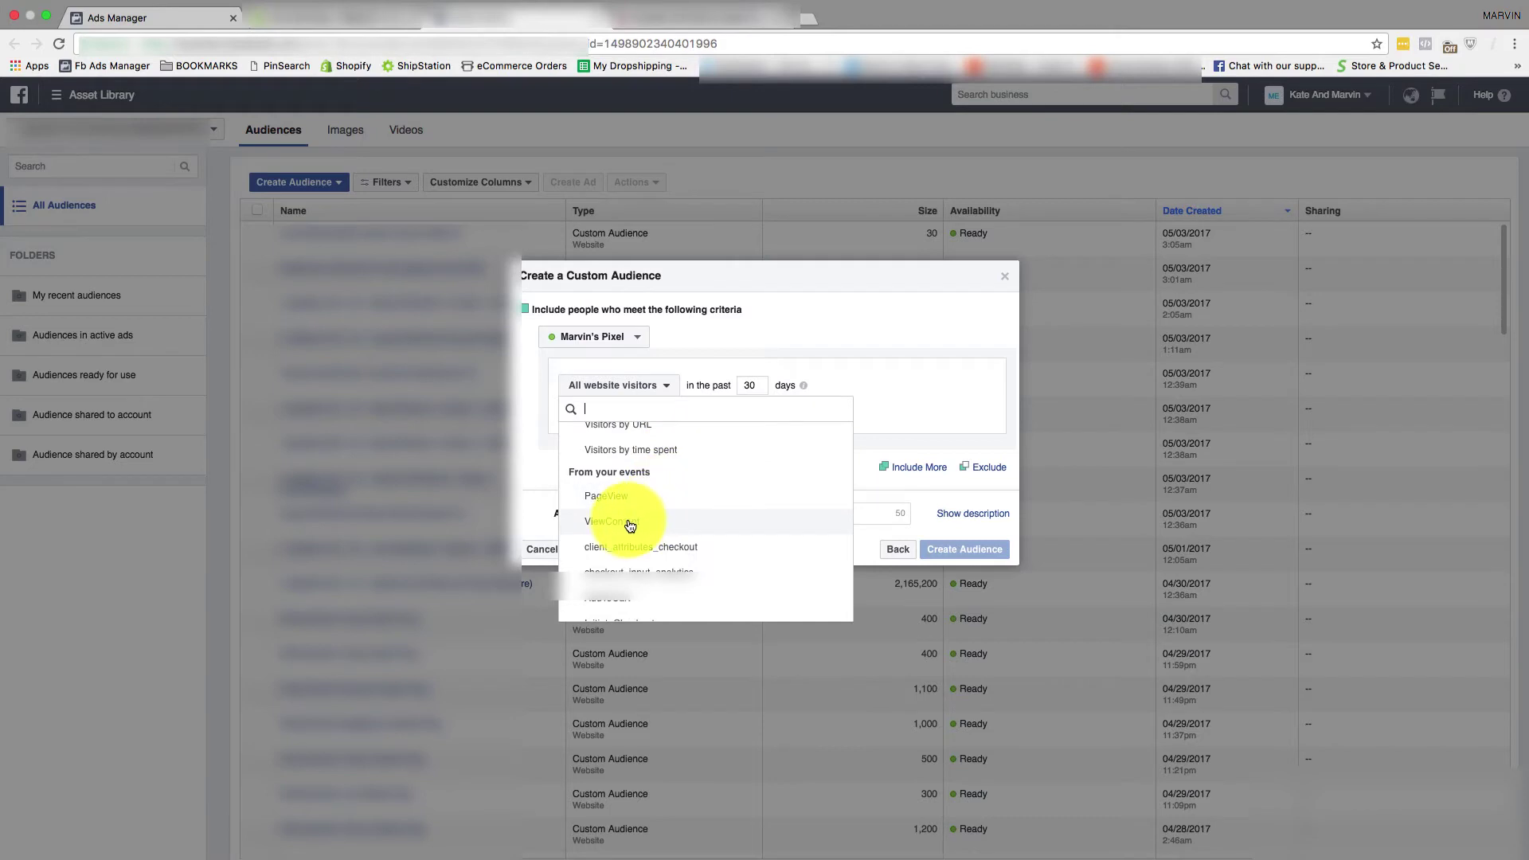
click(637, 525)
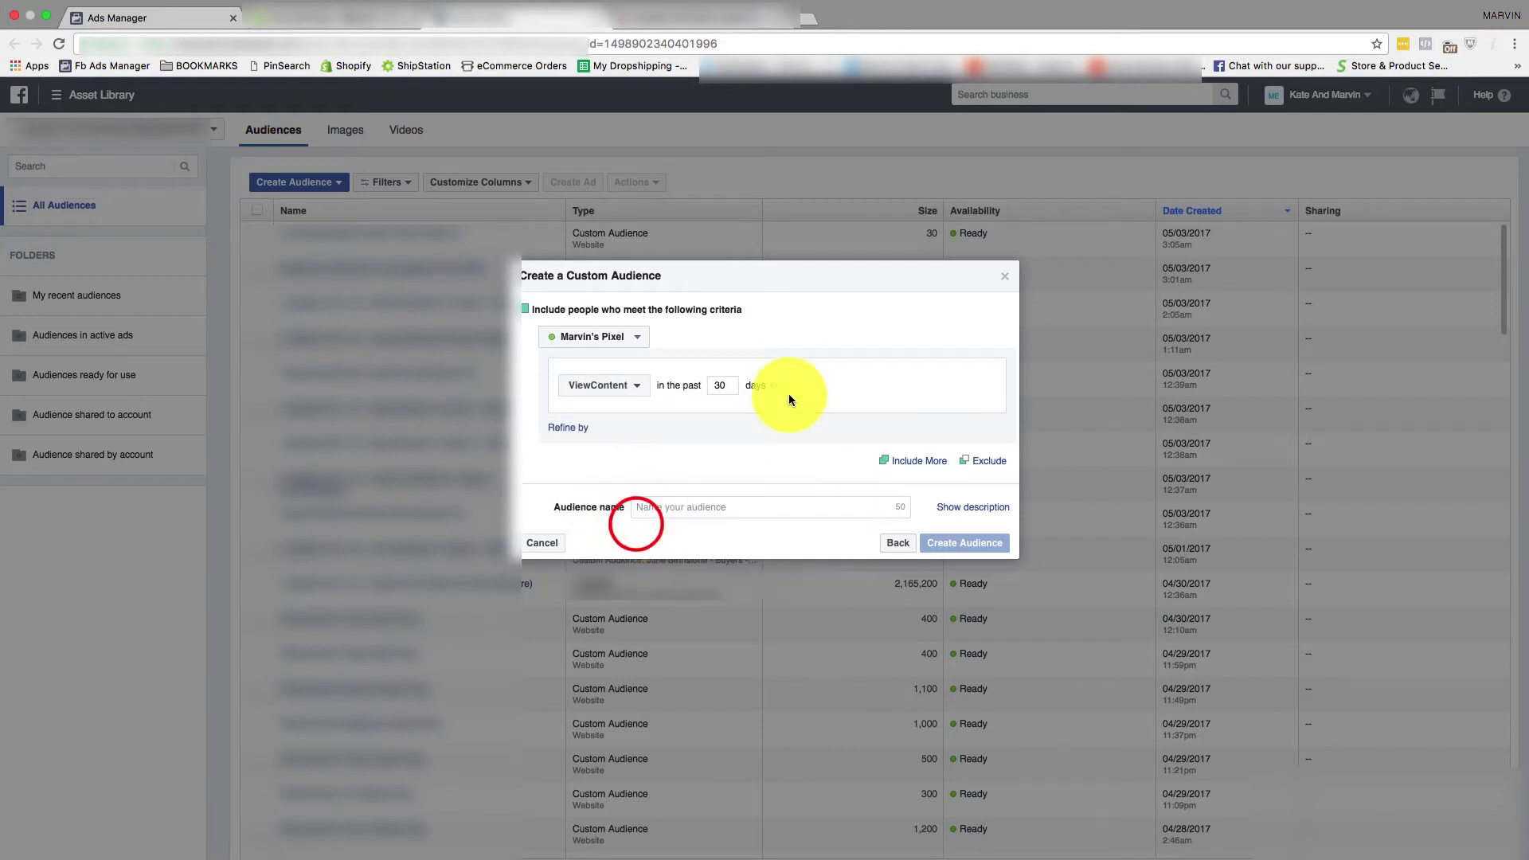
- Set the ViewContent criterion's time window to the past 180 days
click(727, 387)
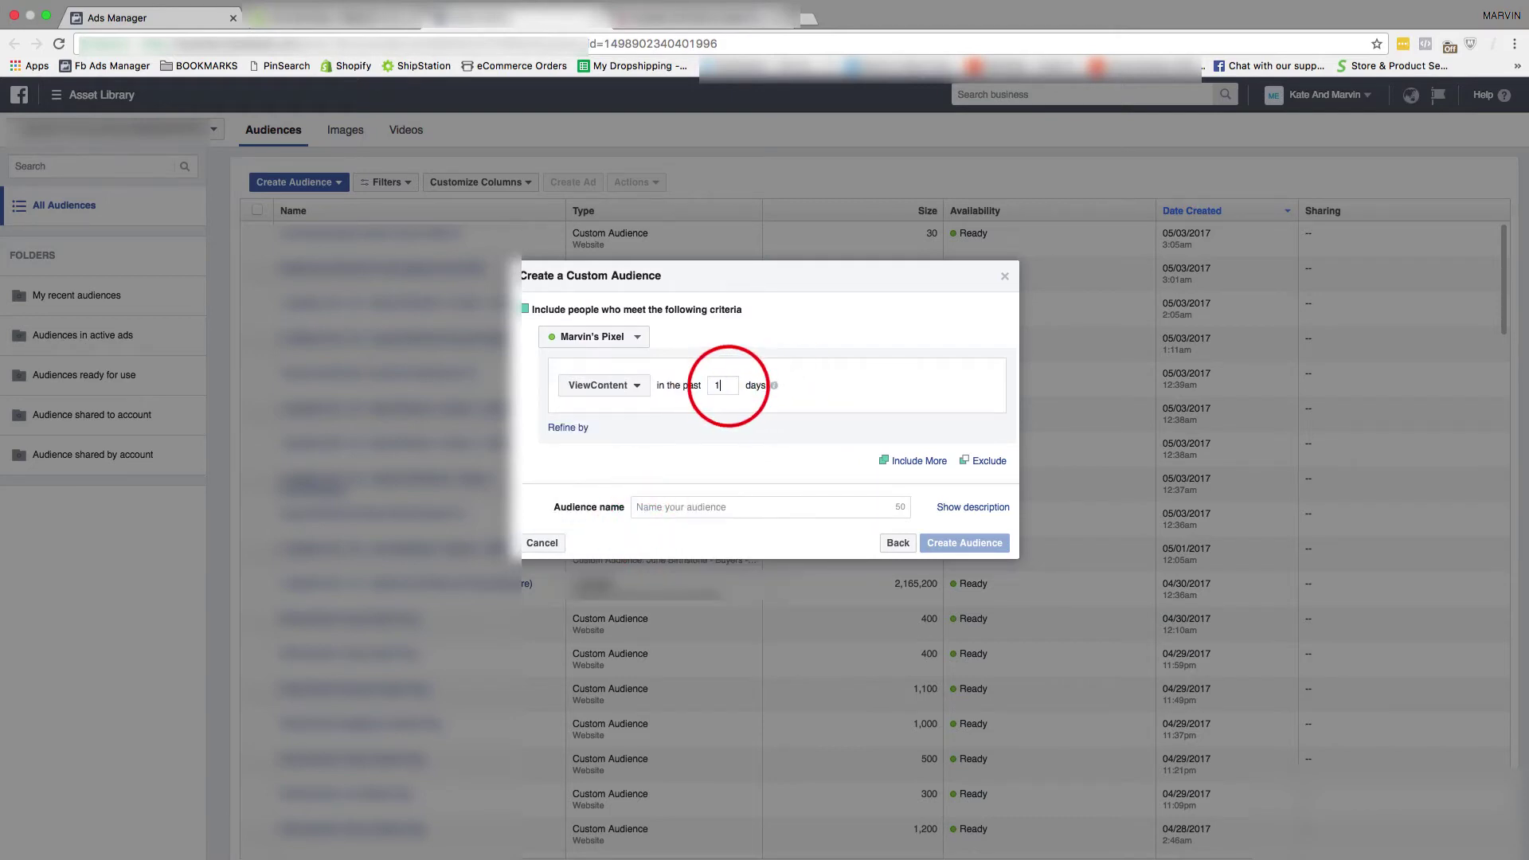
text(180)
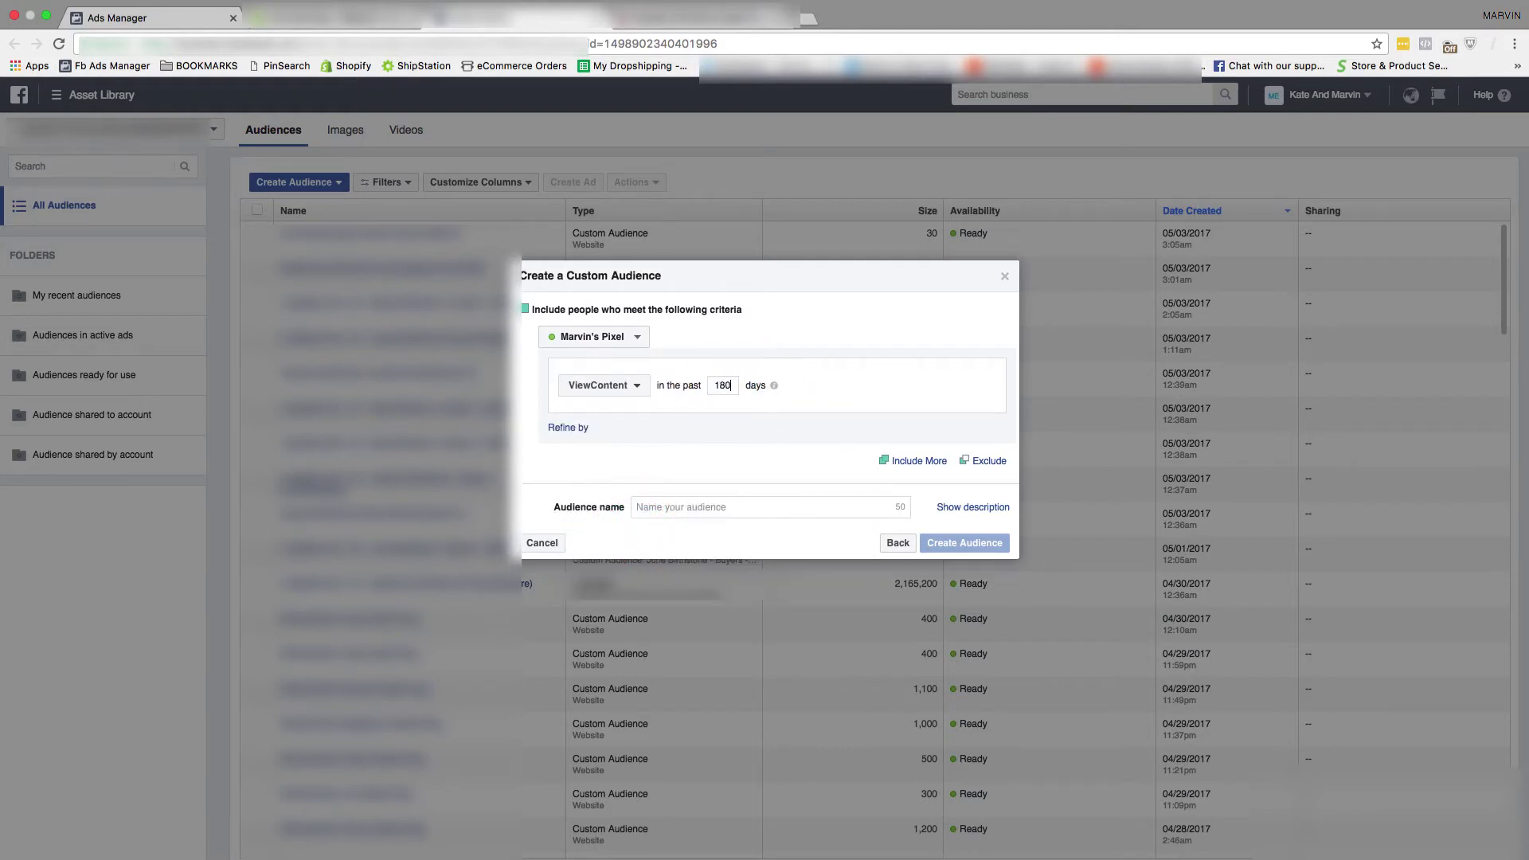
click(673, 434)
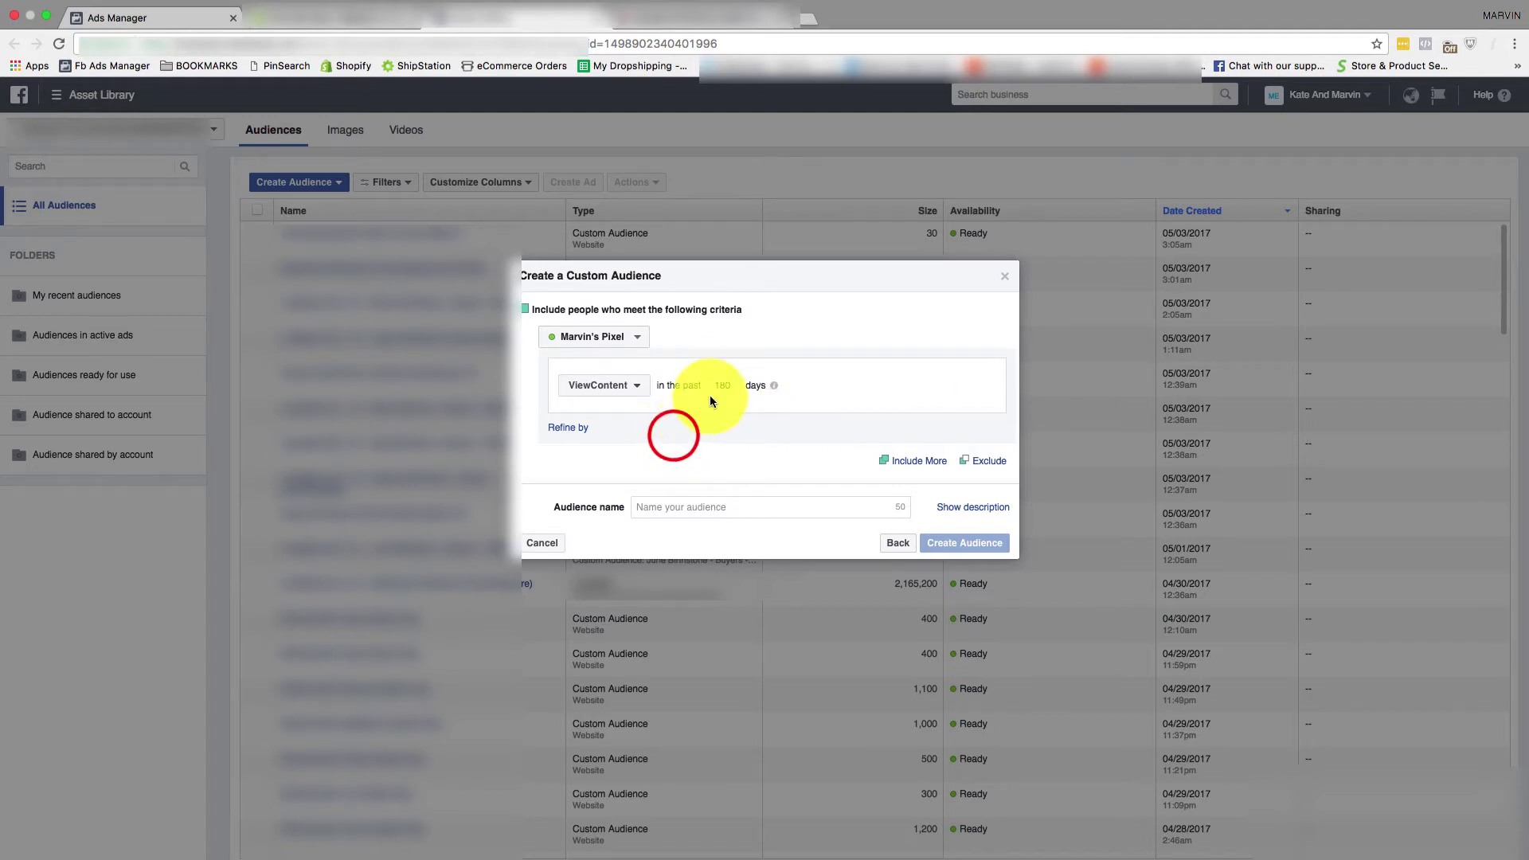
click(578, 430)
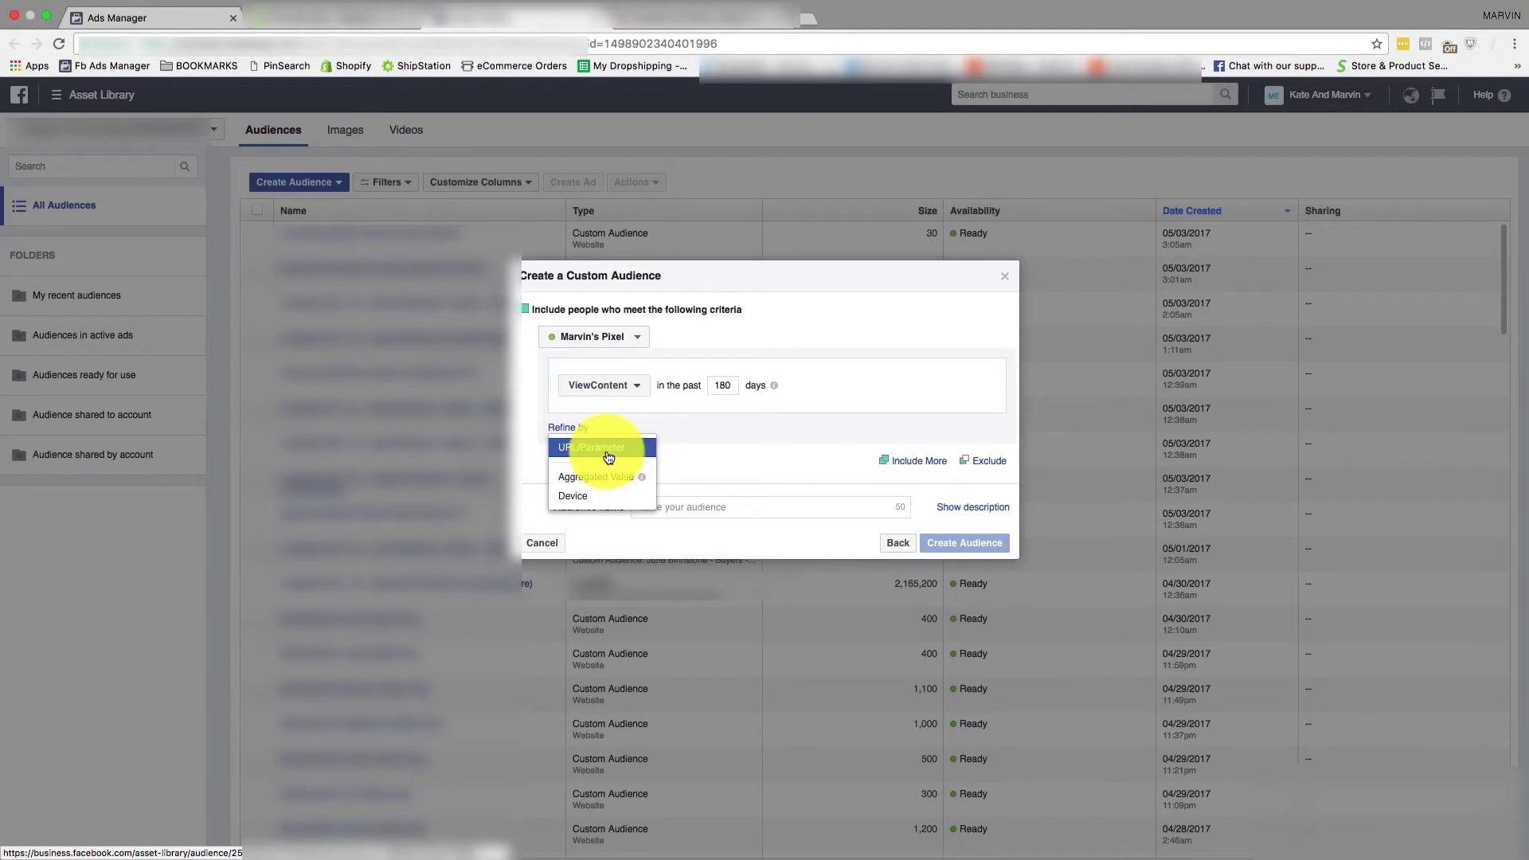
click(608, 455)
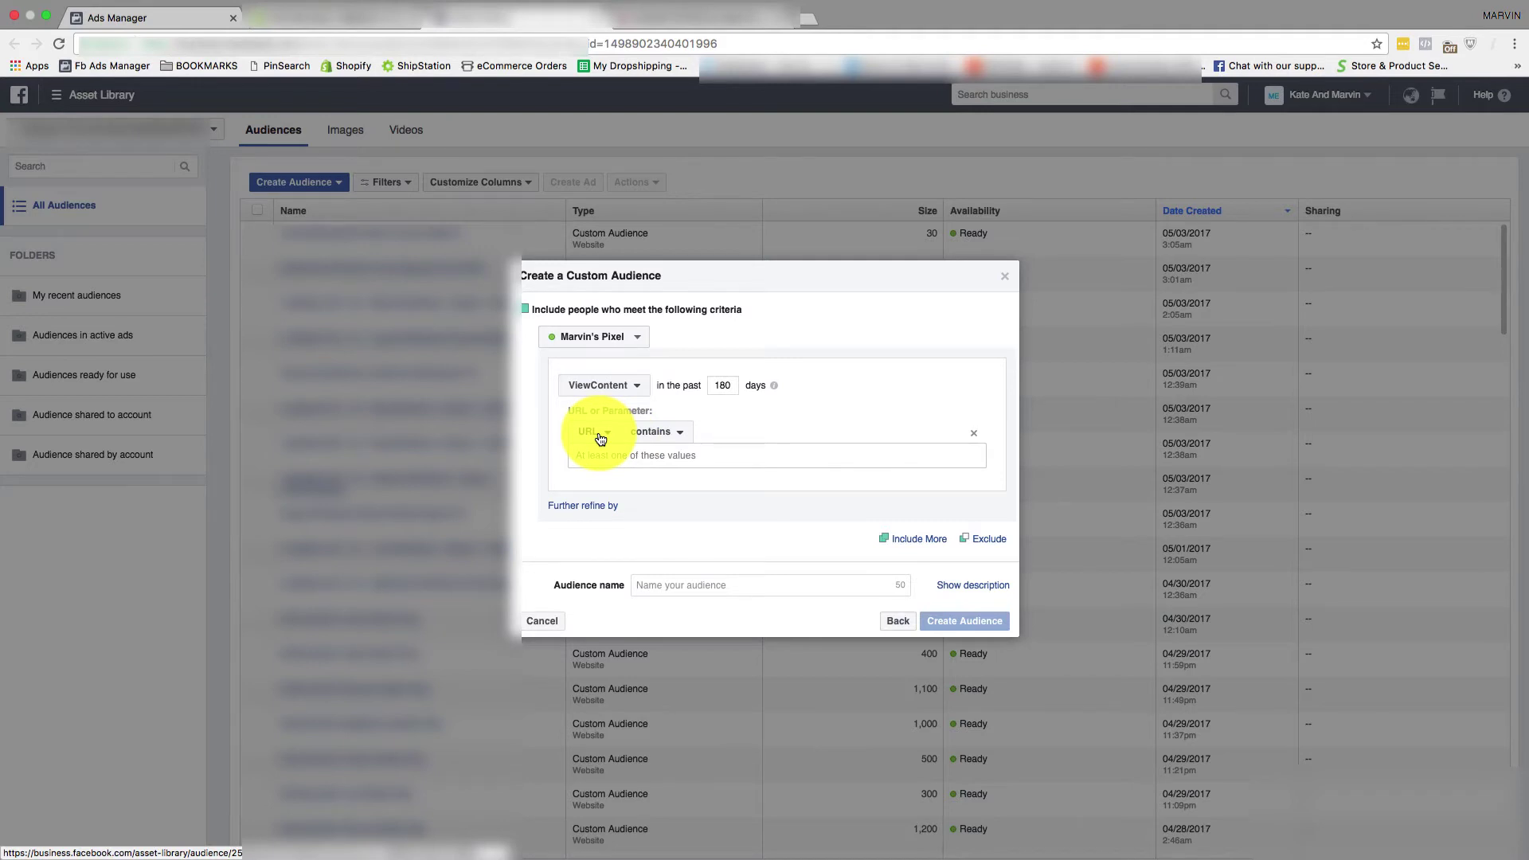
click(708, 16)
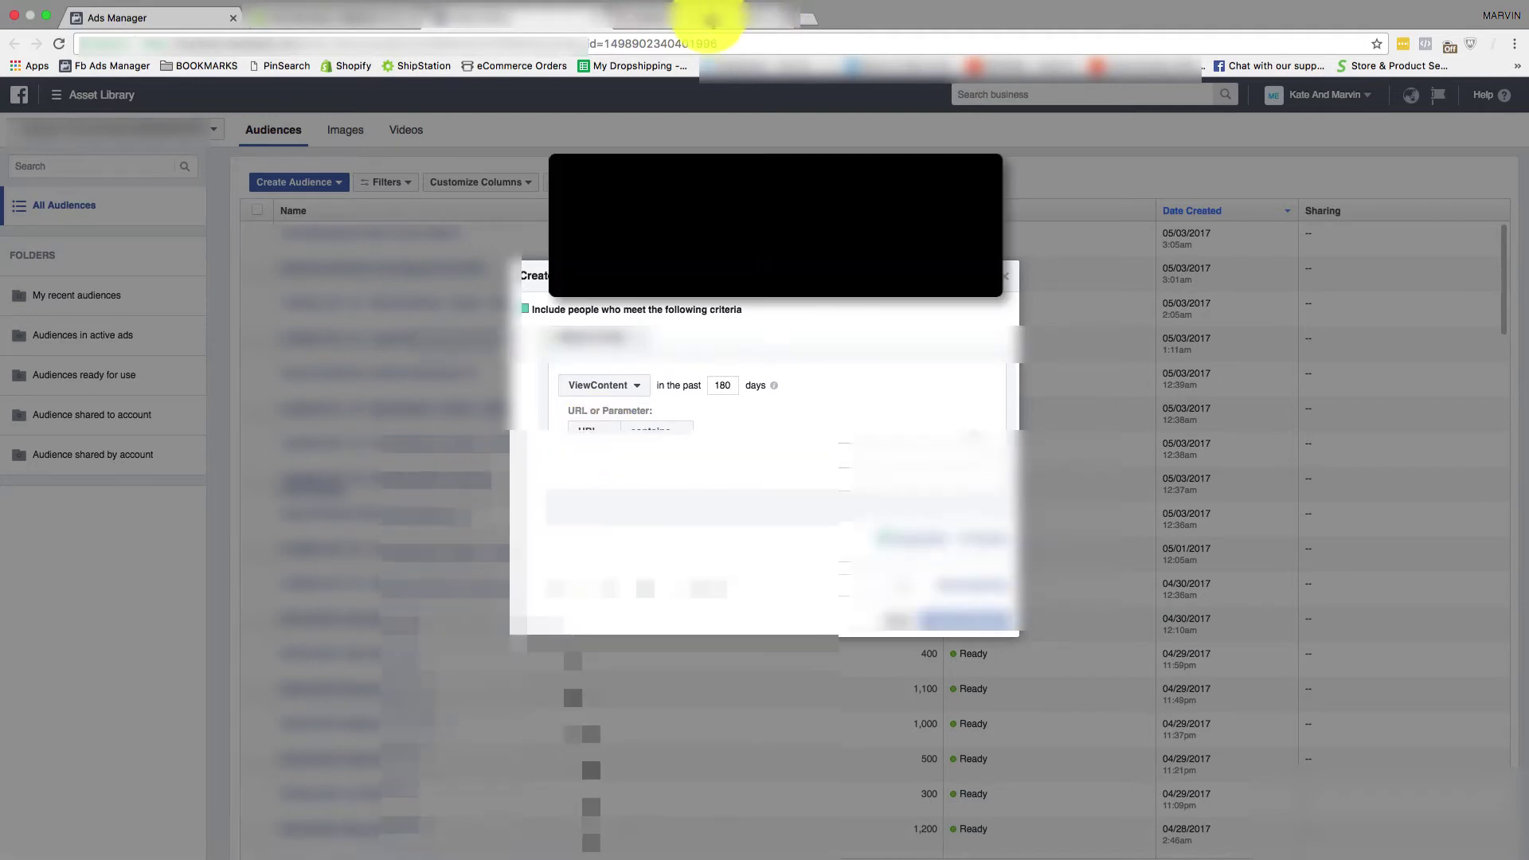
click(490, 16)
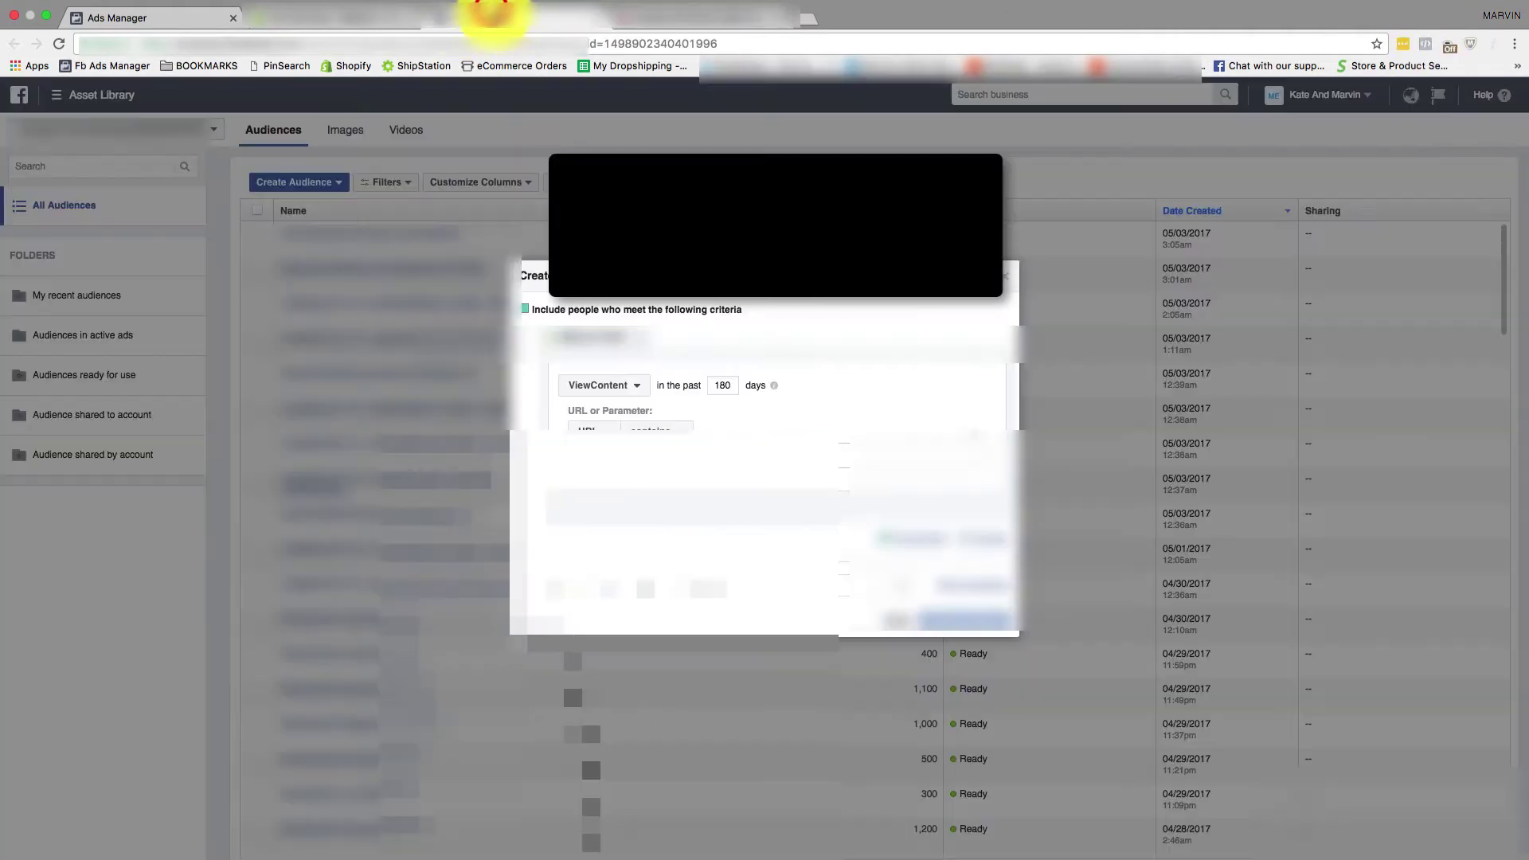
click(598, 434)
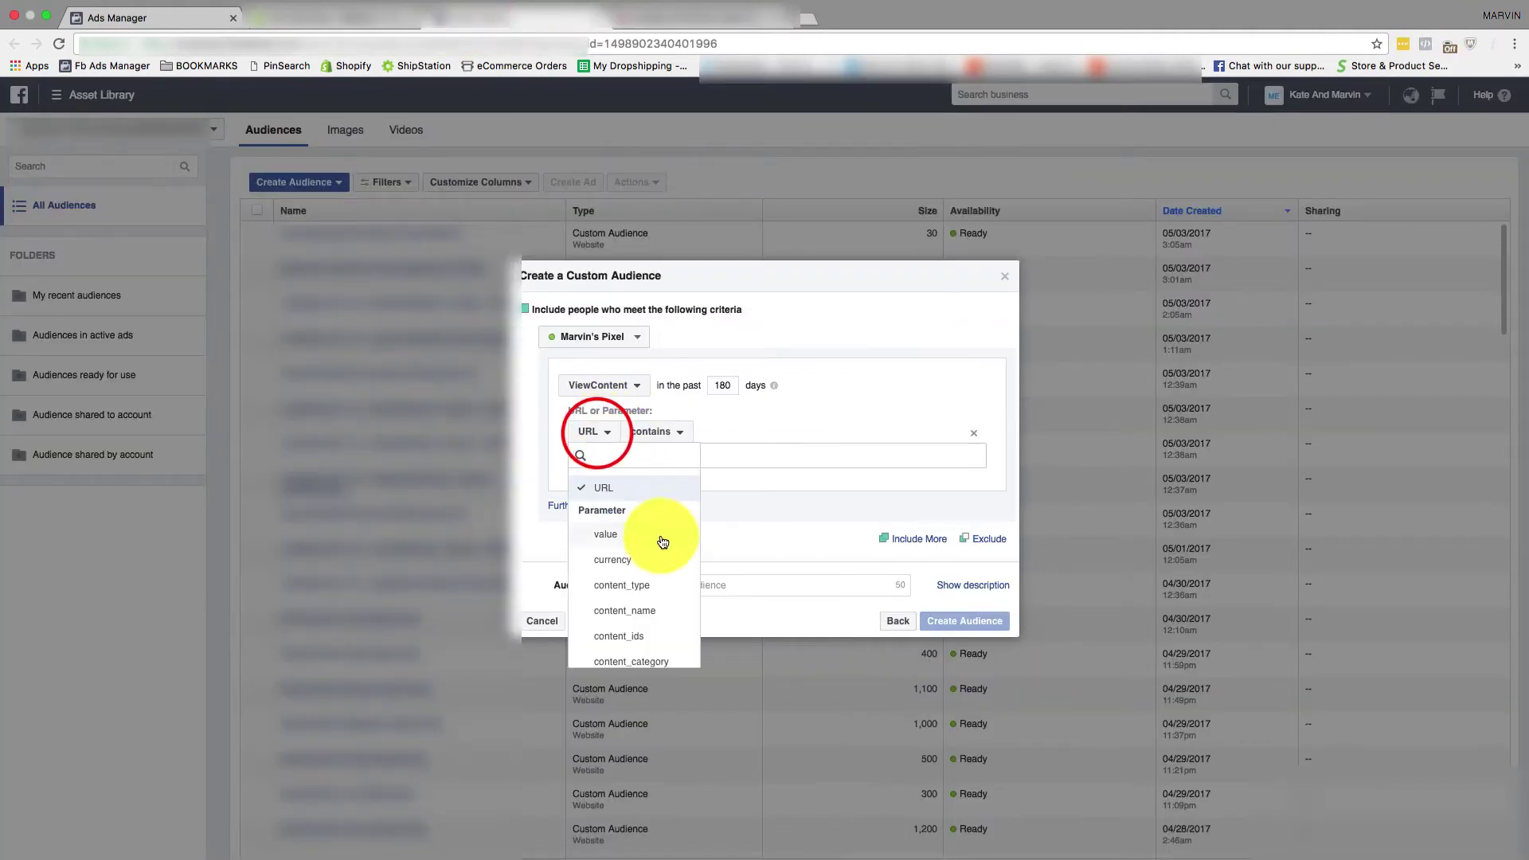
click(639, 644)
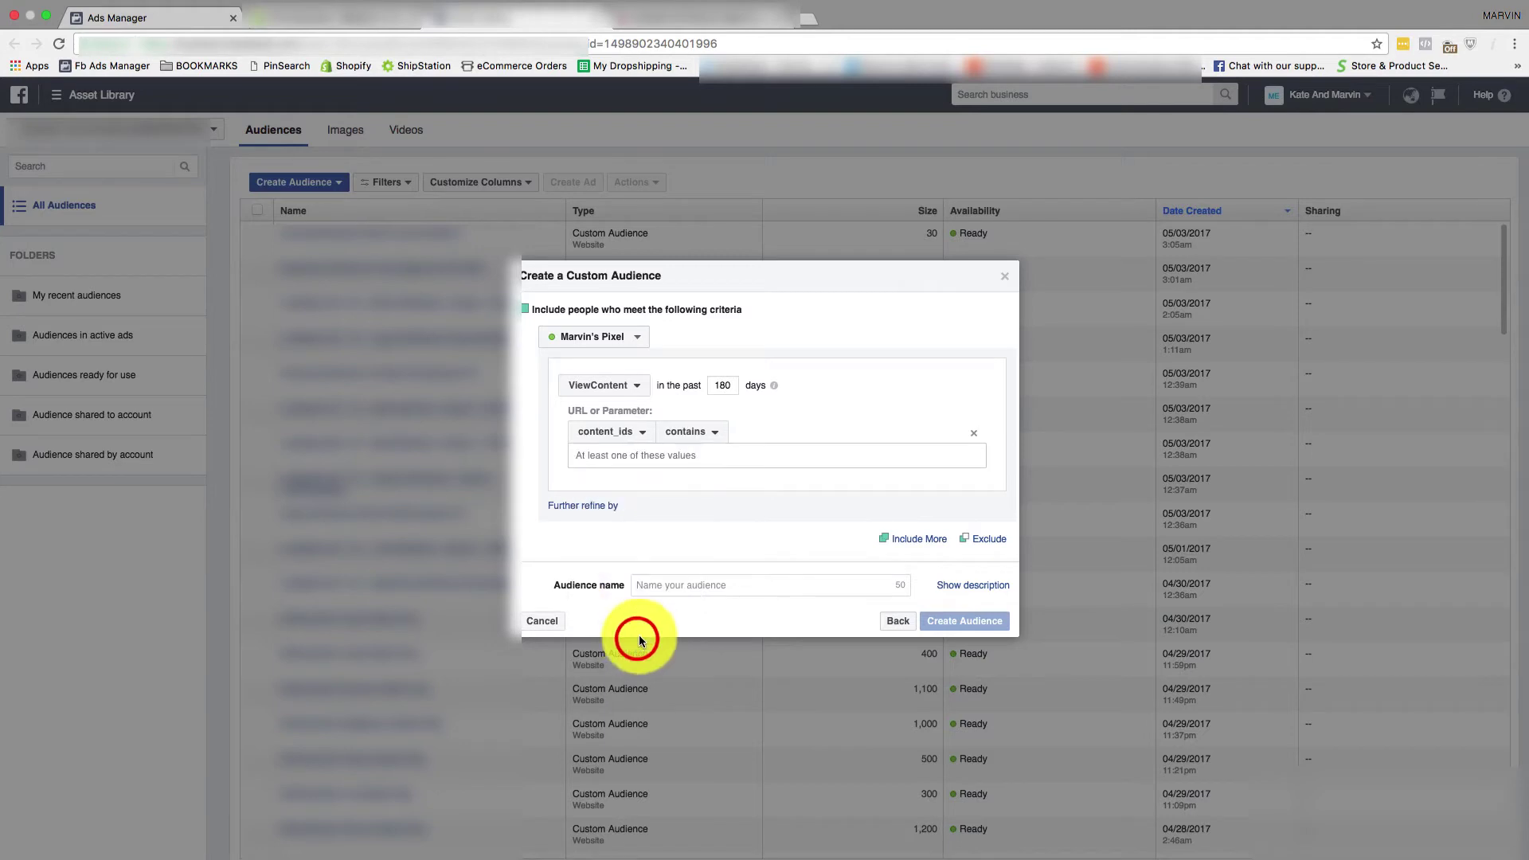
click(695, 450)
key(super+v)
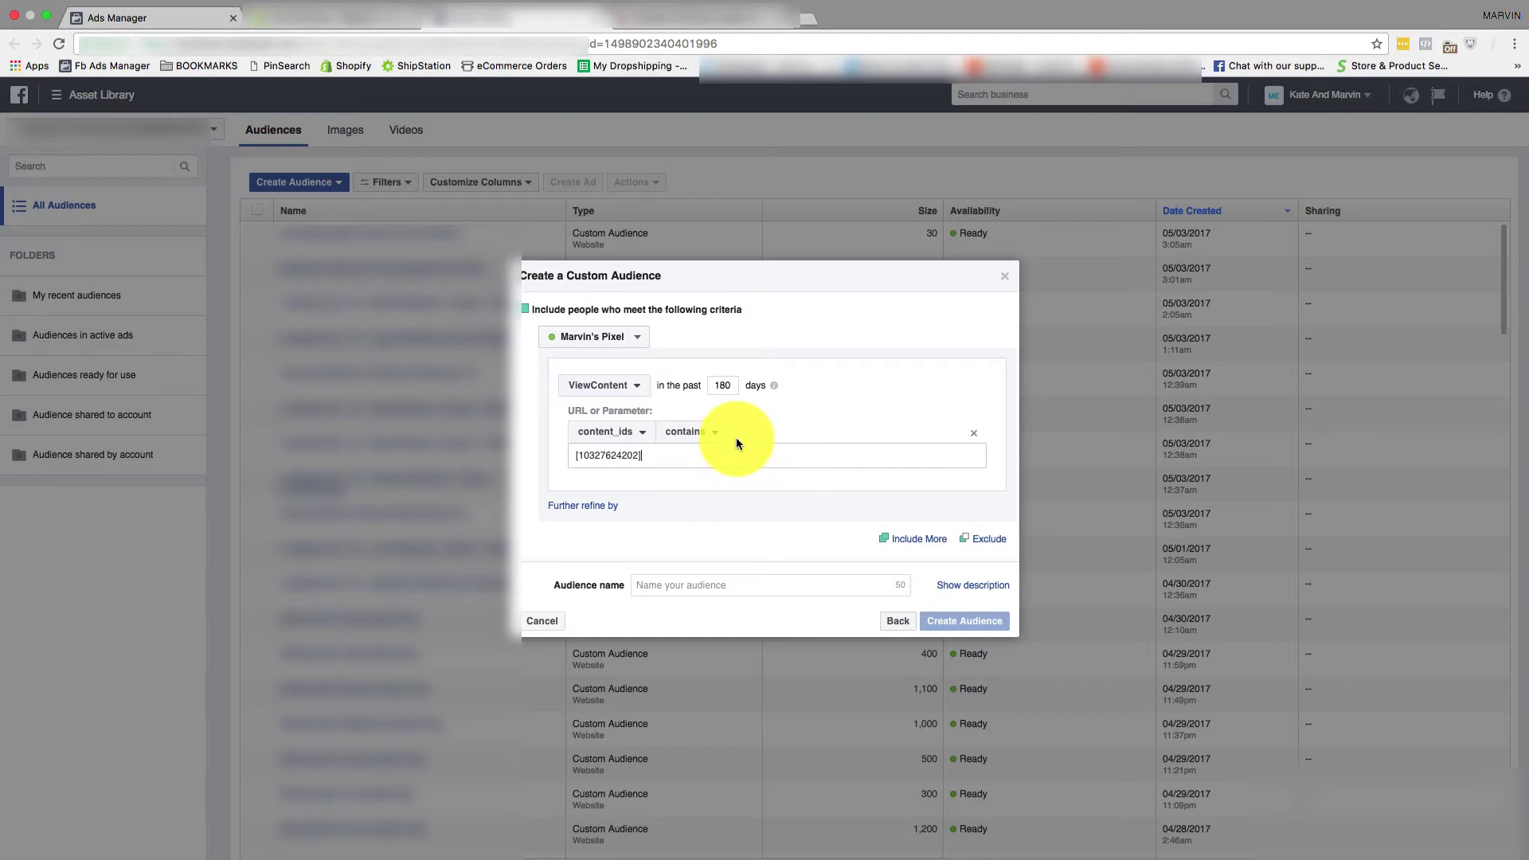
click(711, 476)
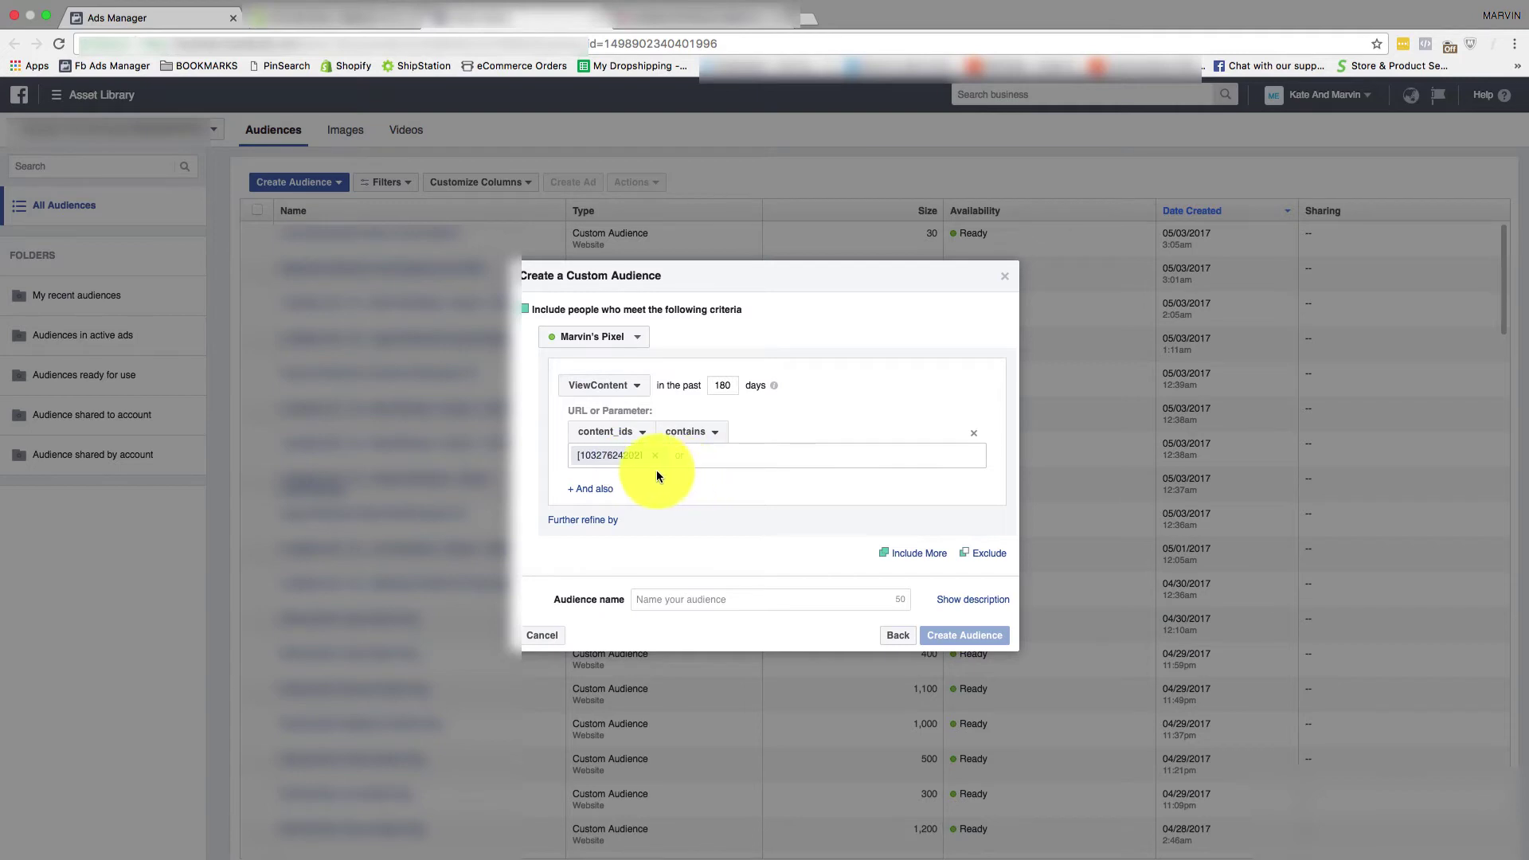
click(584, 492)
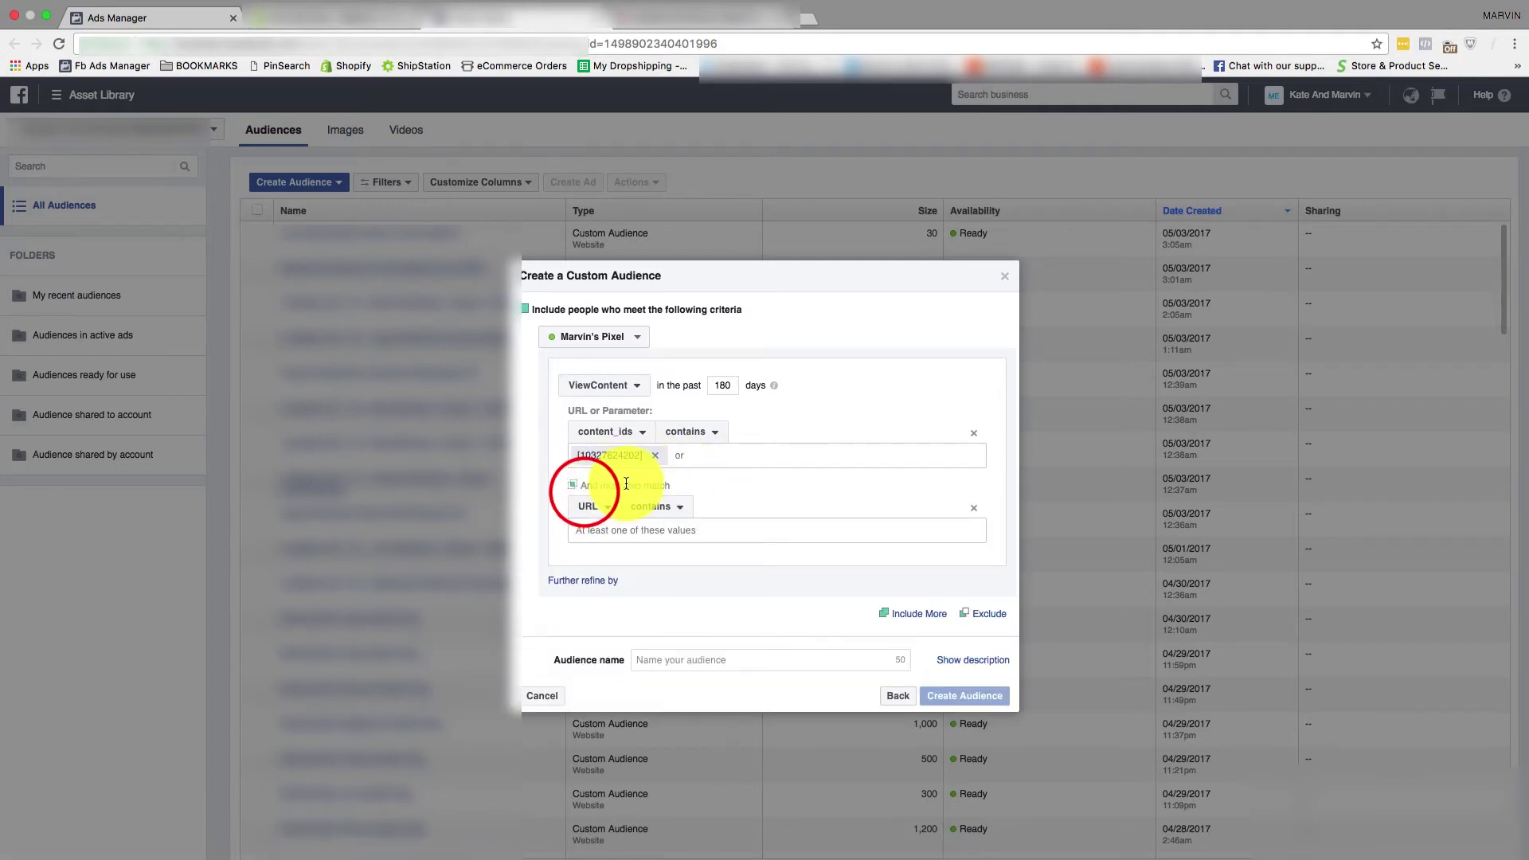
click(984, 512)
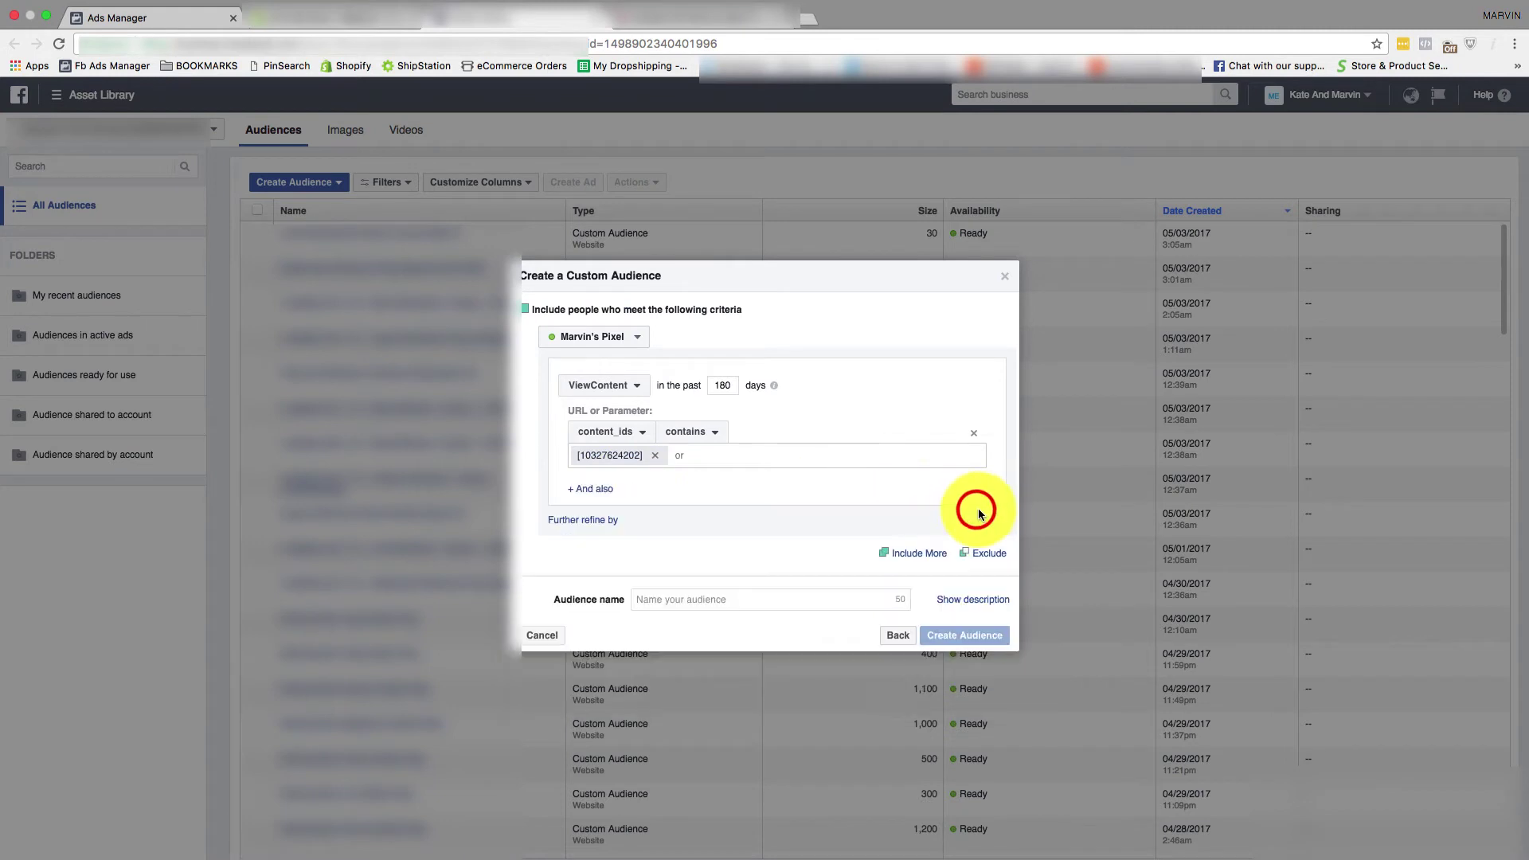
click(602, 522)
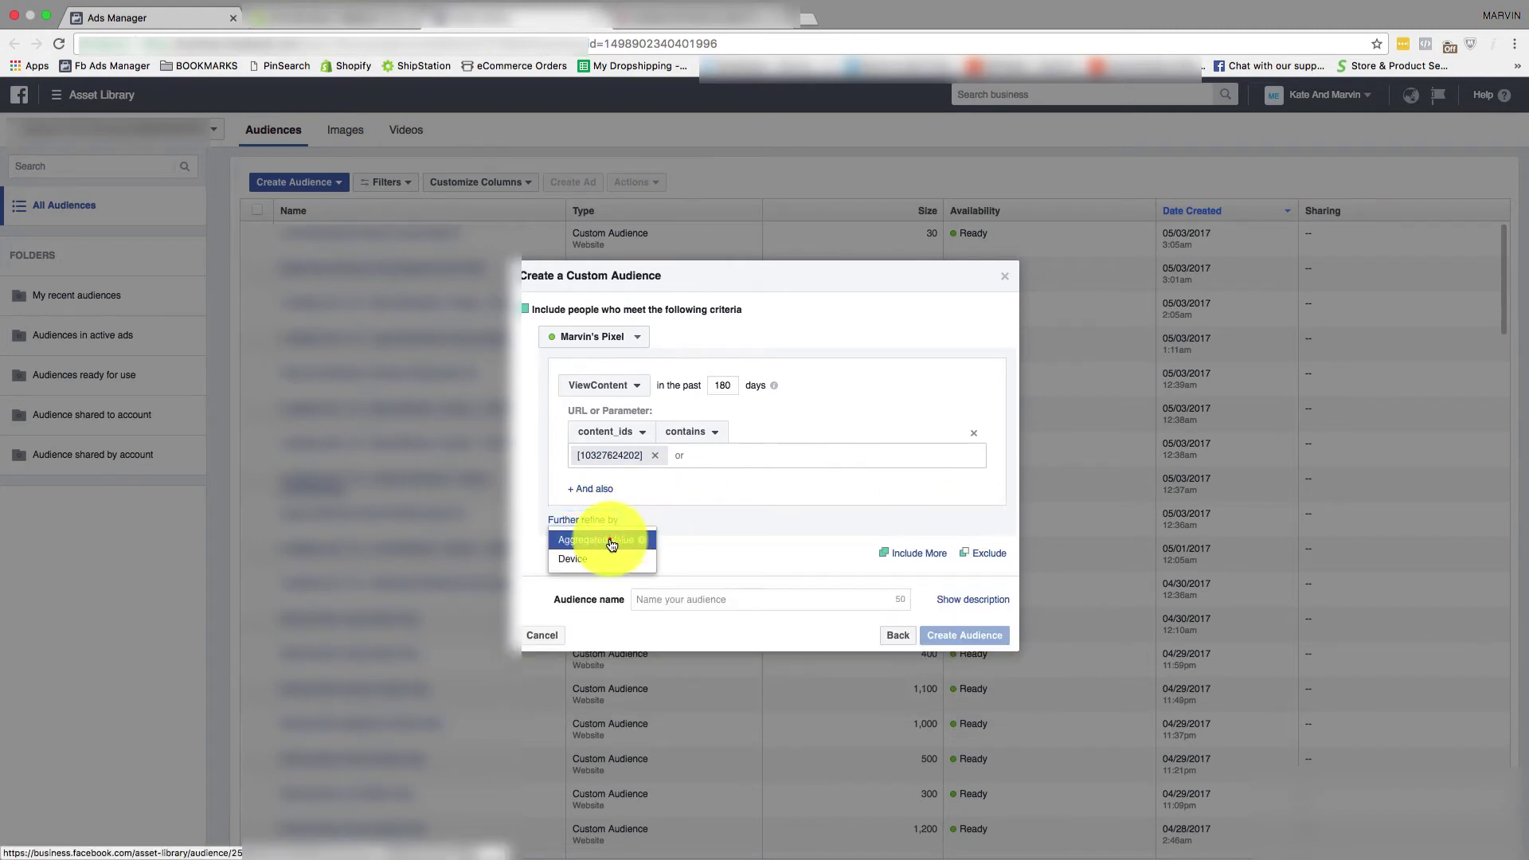
click(619, 542)
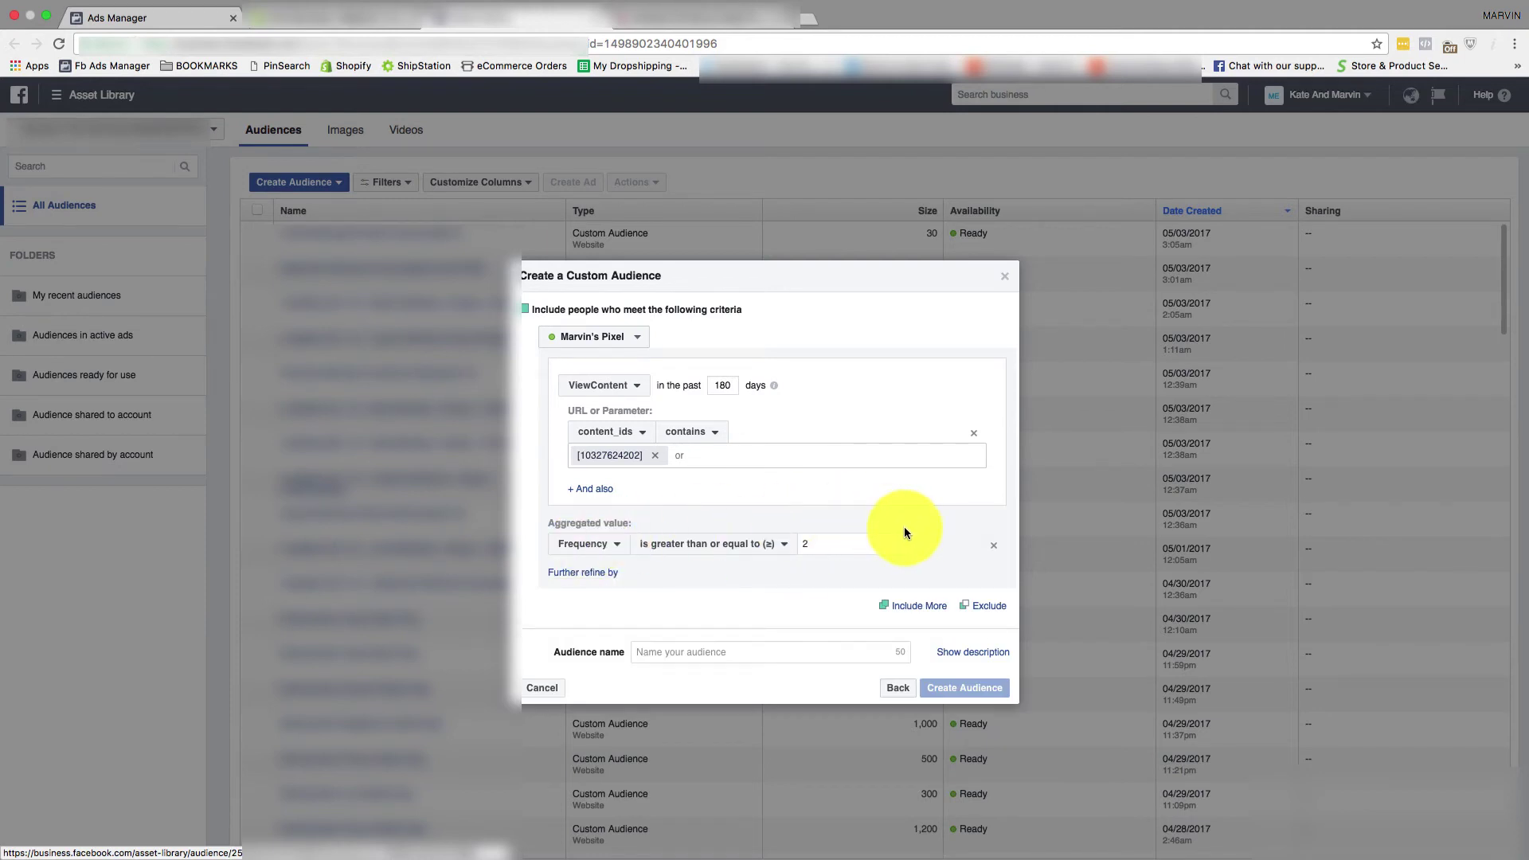
click(993, 545)
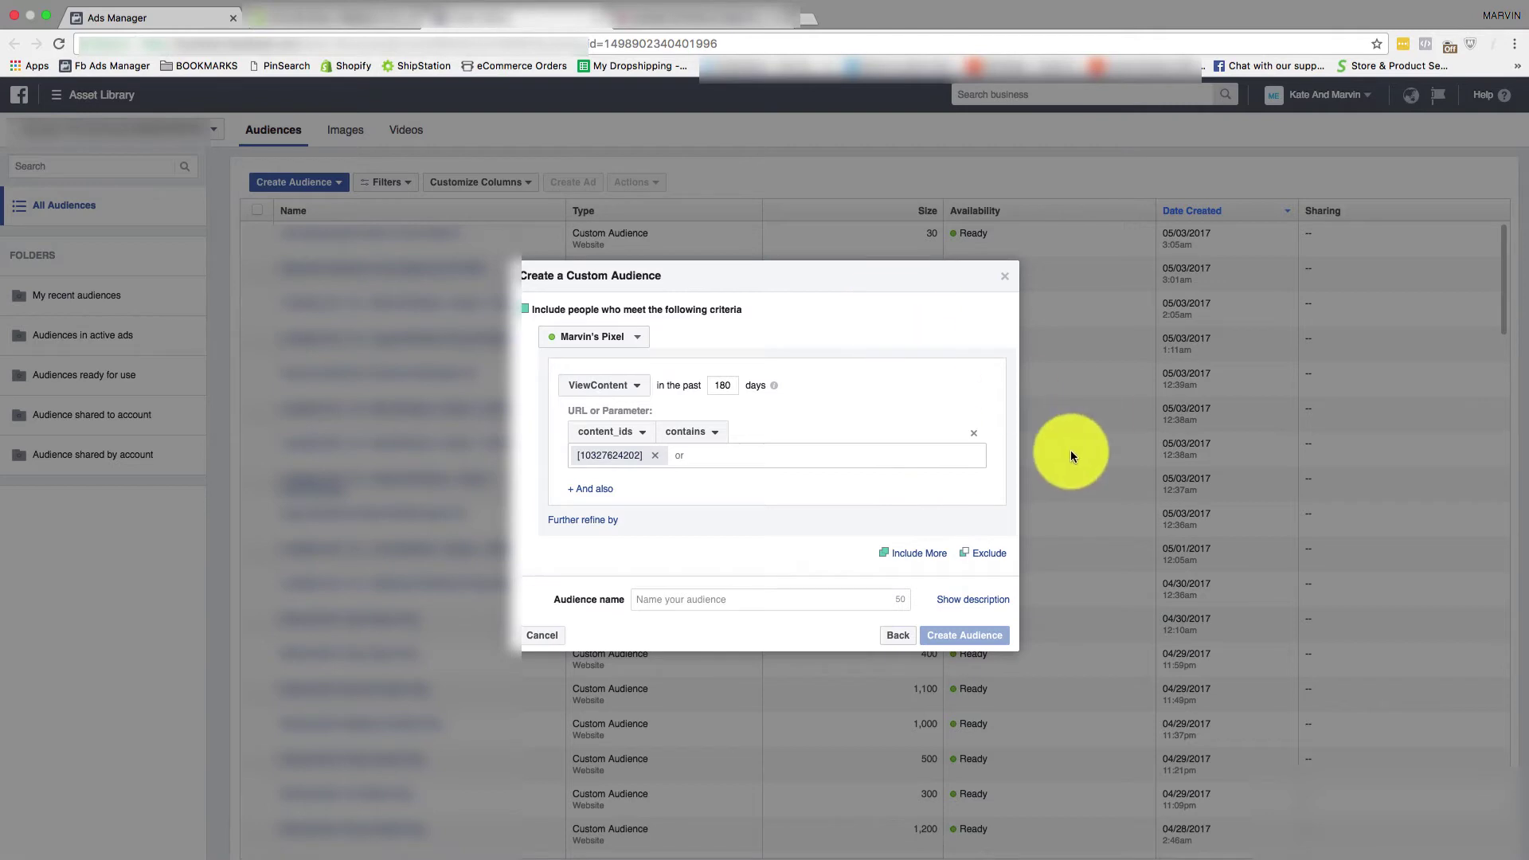
- Add an exclusion criterion for people who triggered the AddToCart event in the past 180 days
click(1001, 556)
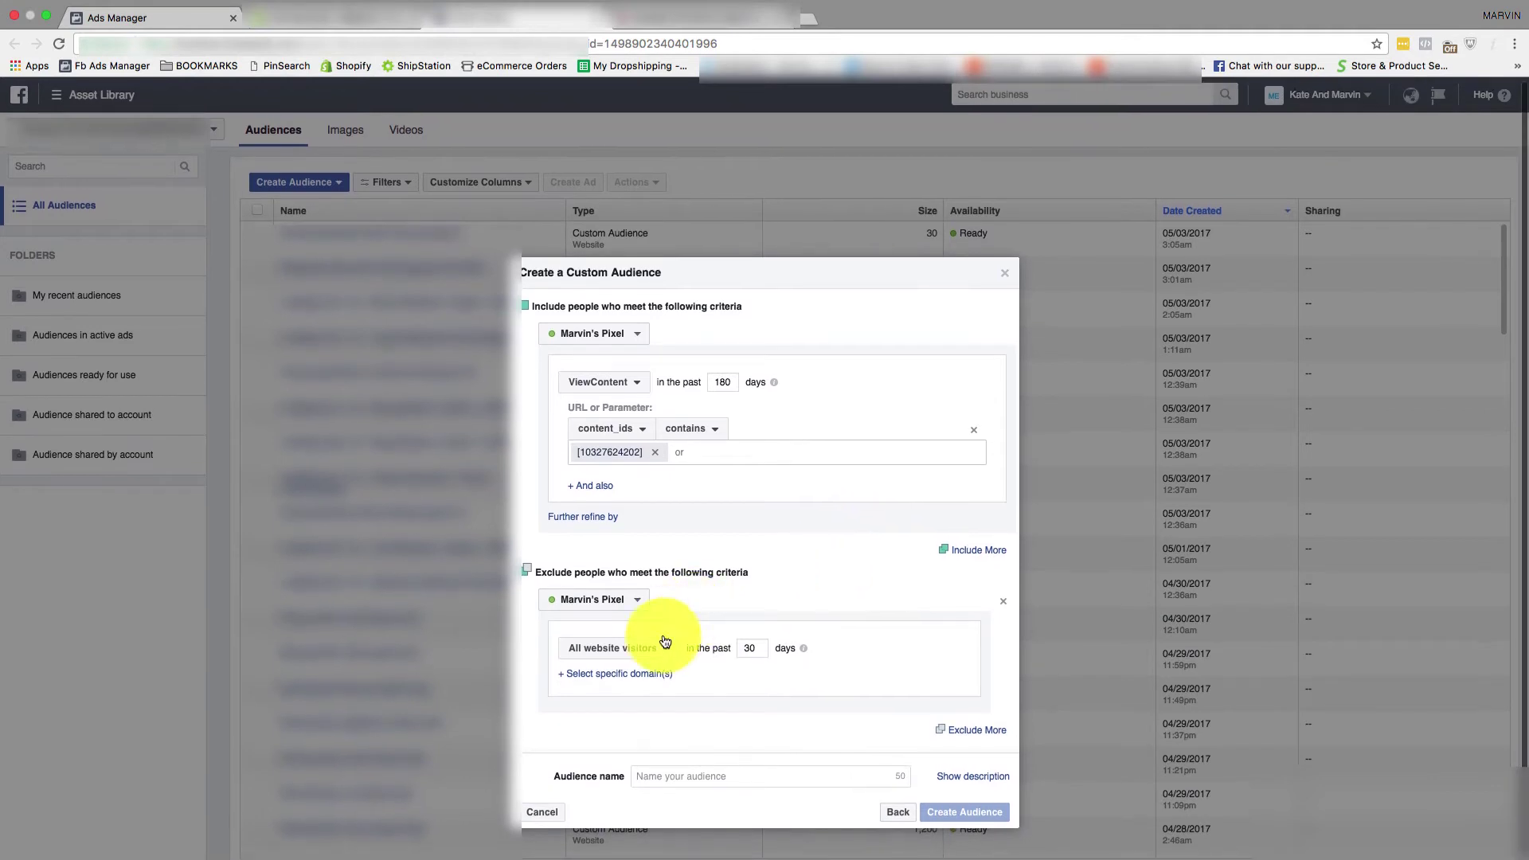
click(641, 650)
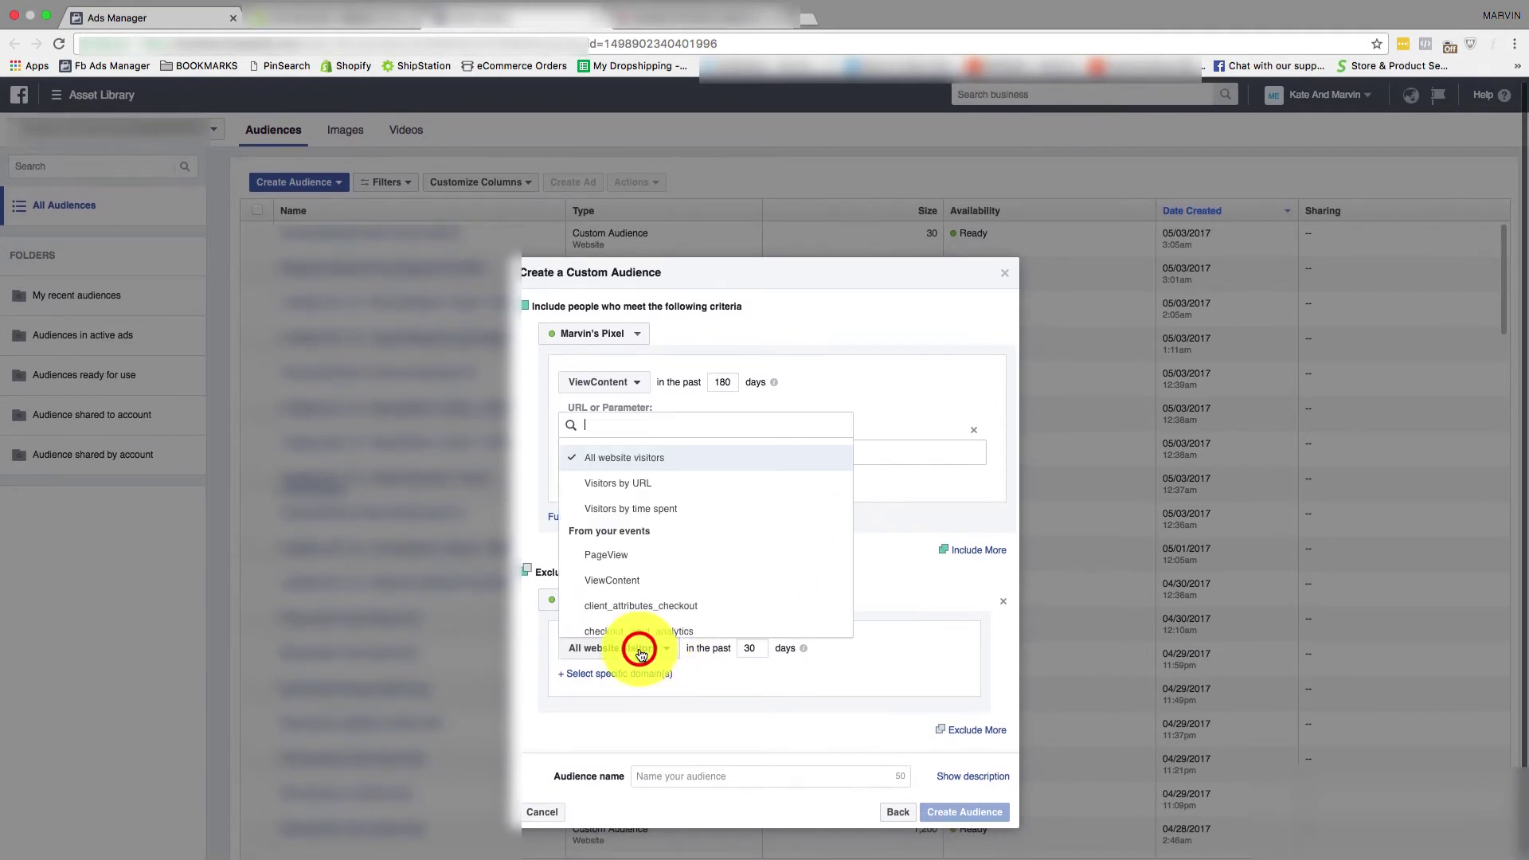
scroll(677, 563, down, 2)
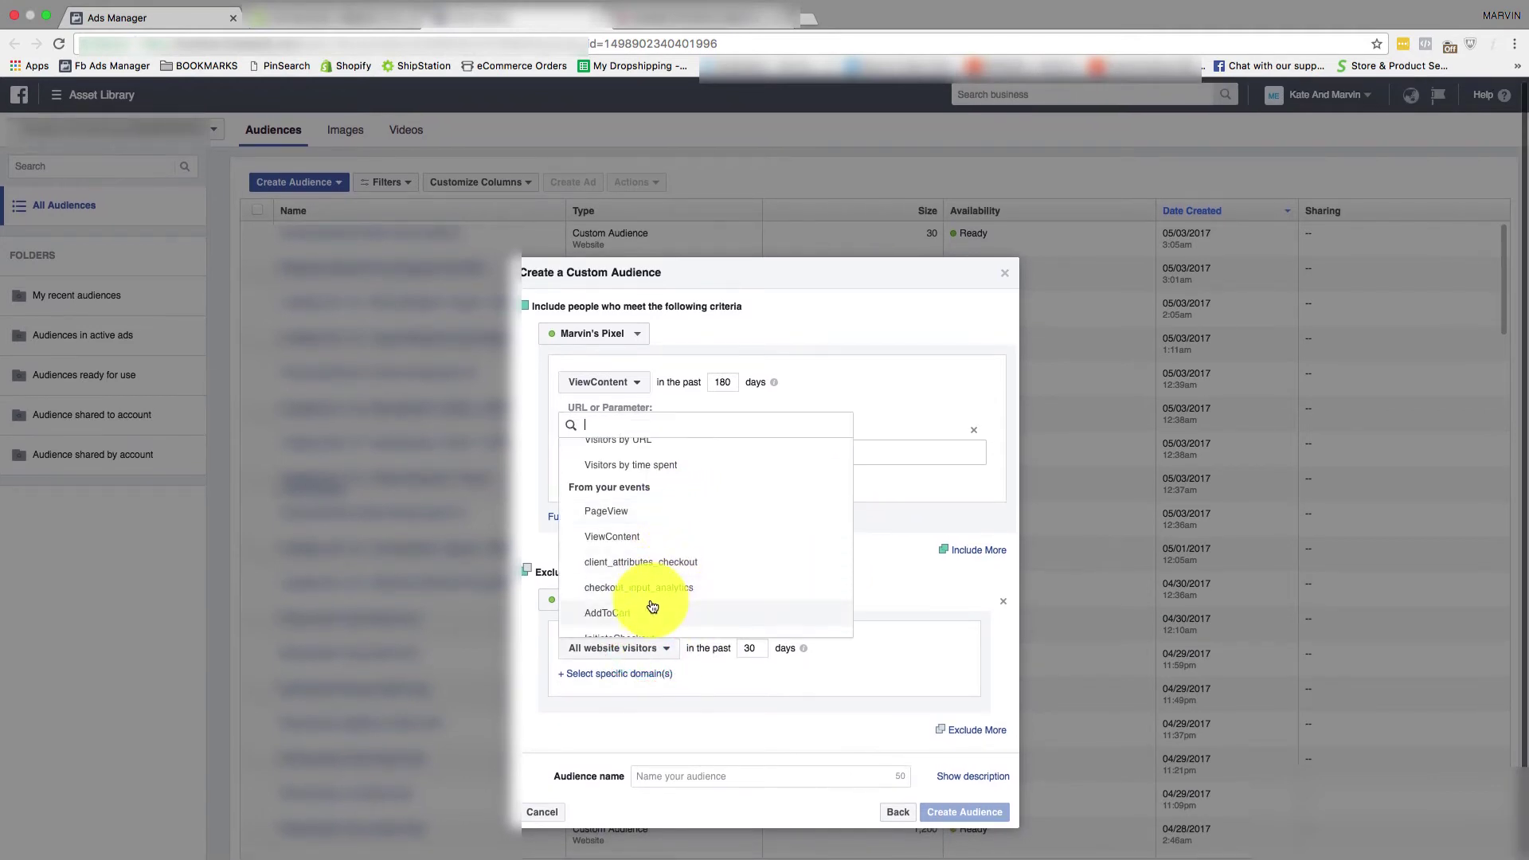
click(532, 658)
click(650, 652)
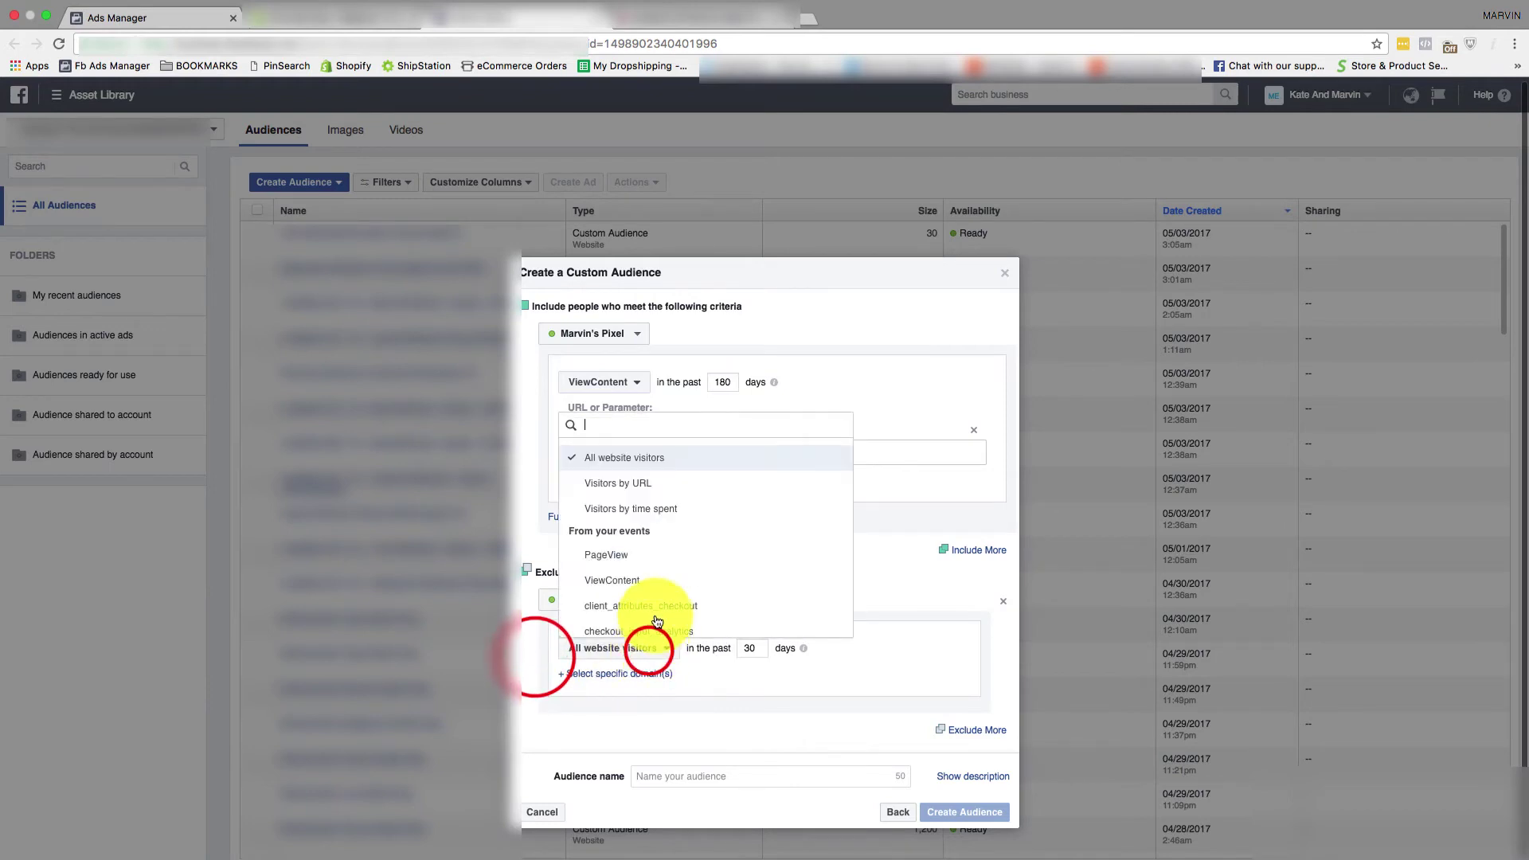
scroll(660, 580, down, 1)
scroll(650, 593, down, 1)
click(642, 605)
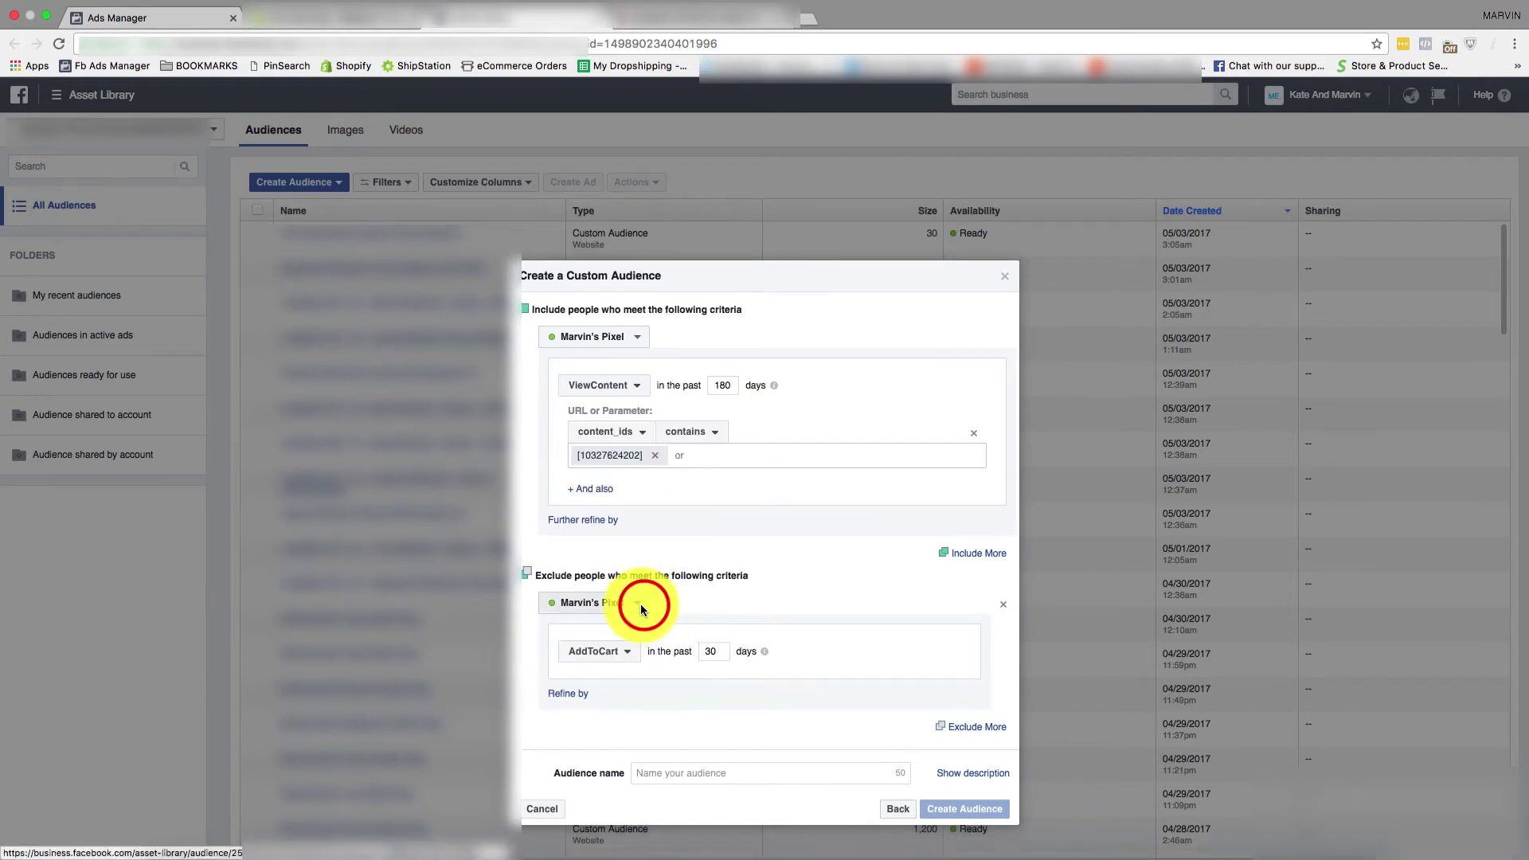
double_click(712, 652)
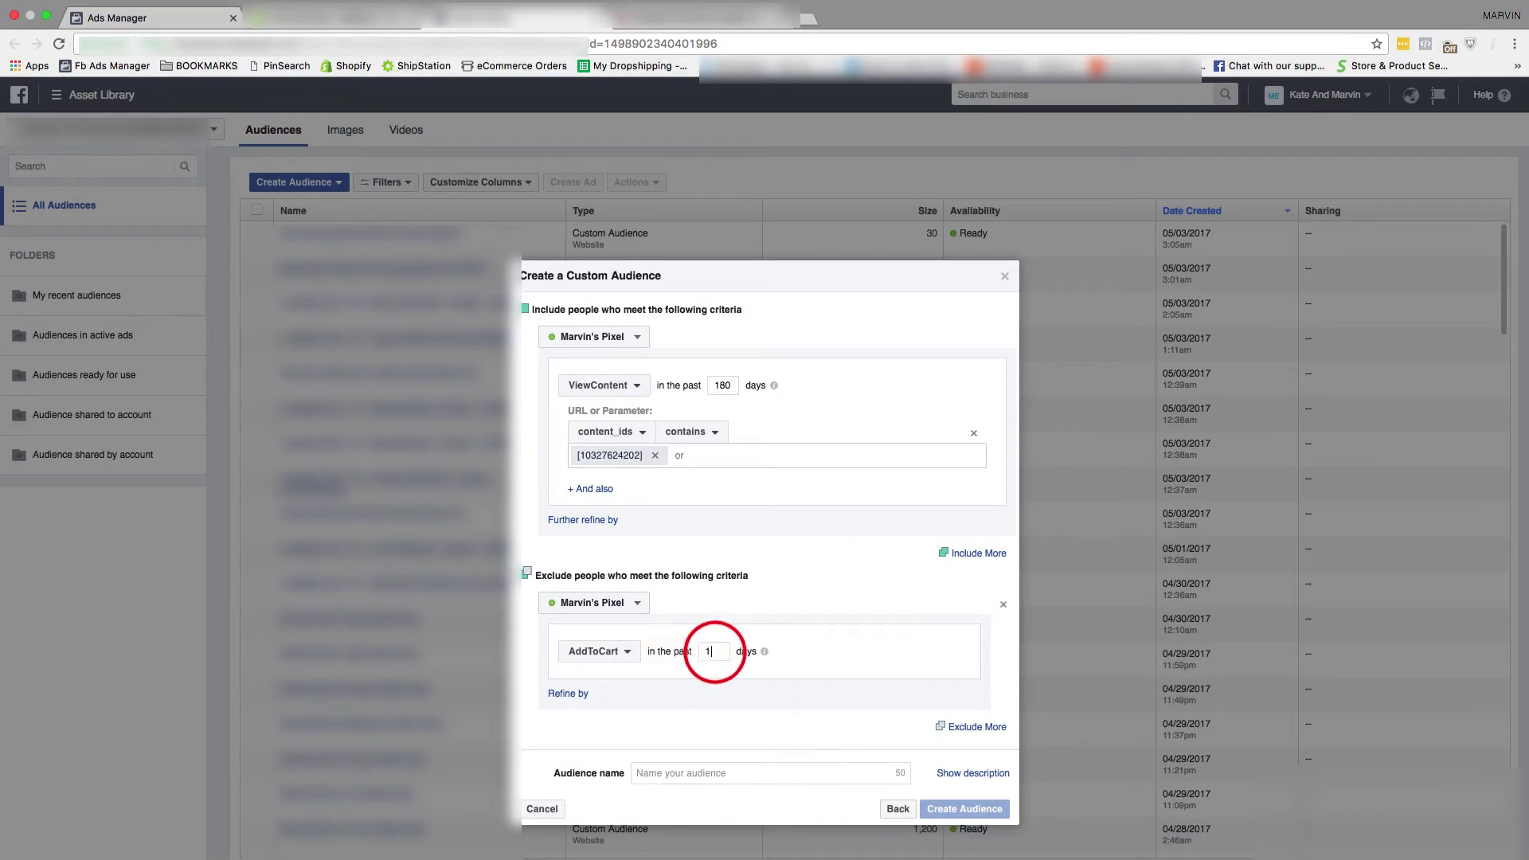
text(180)
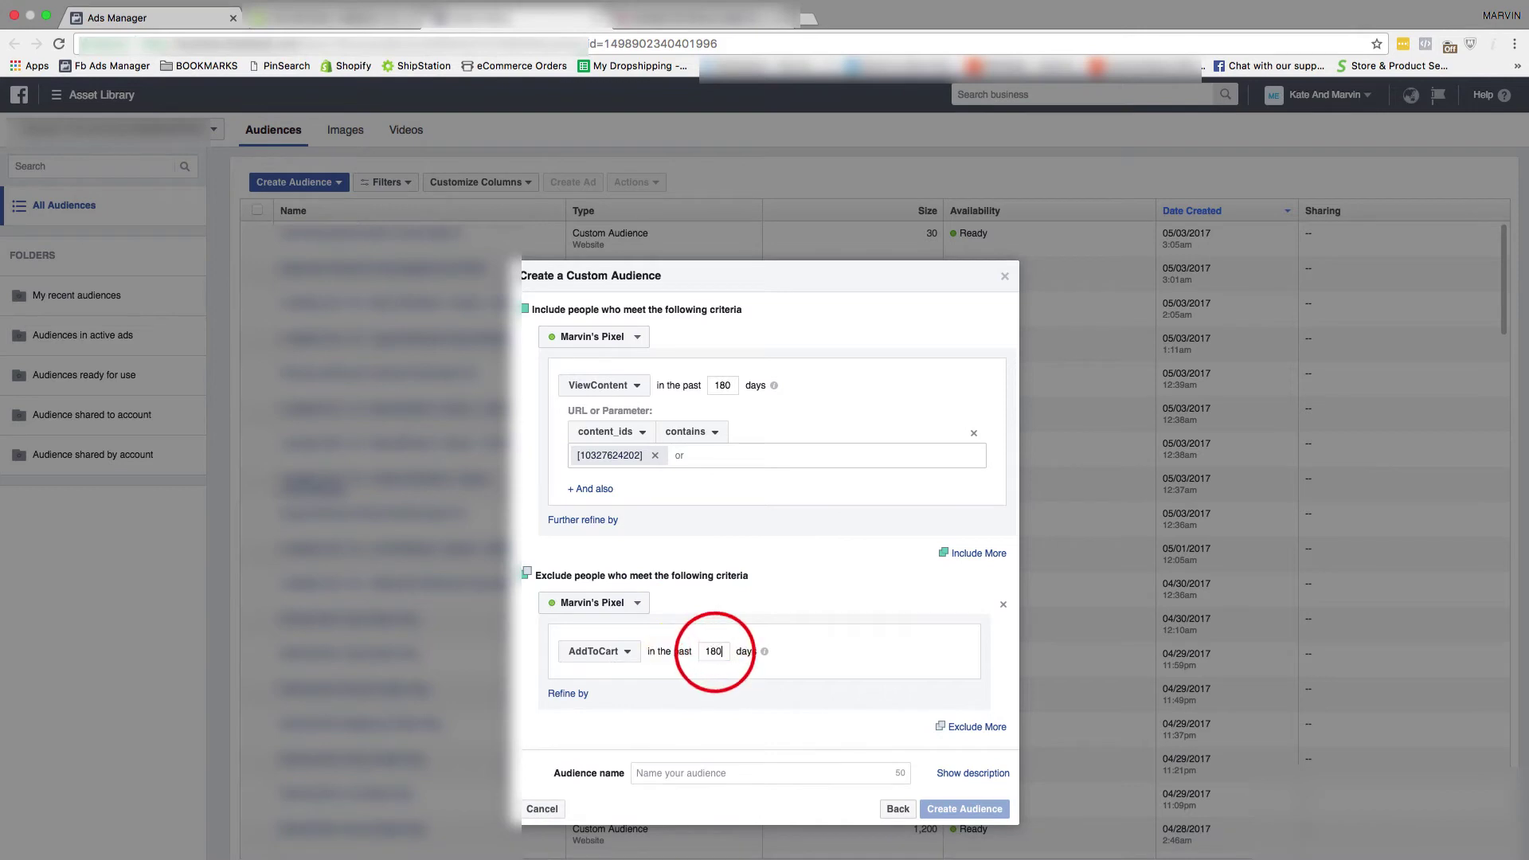
click(568, 693)
click(601, 714)
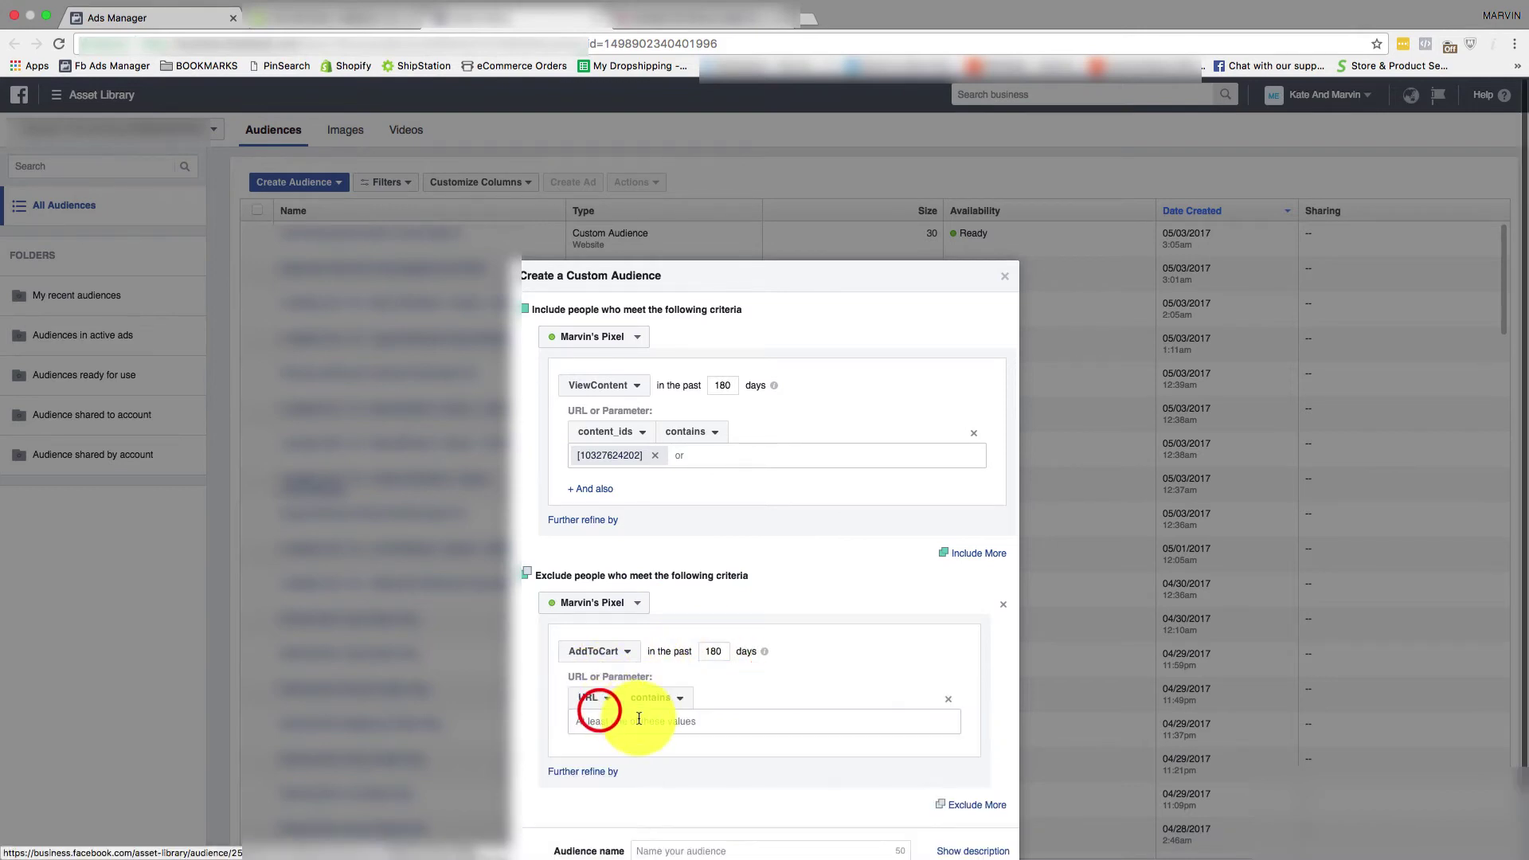
click(593, 699)
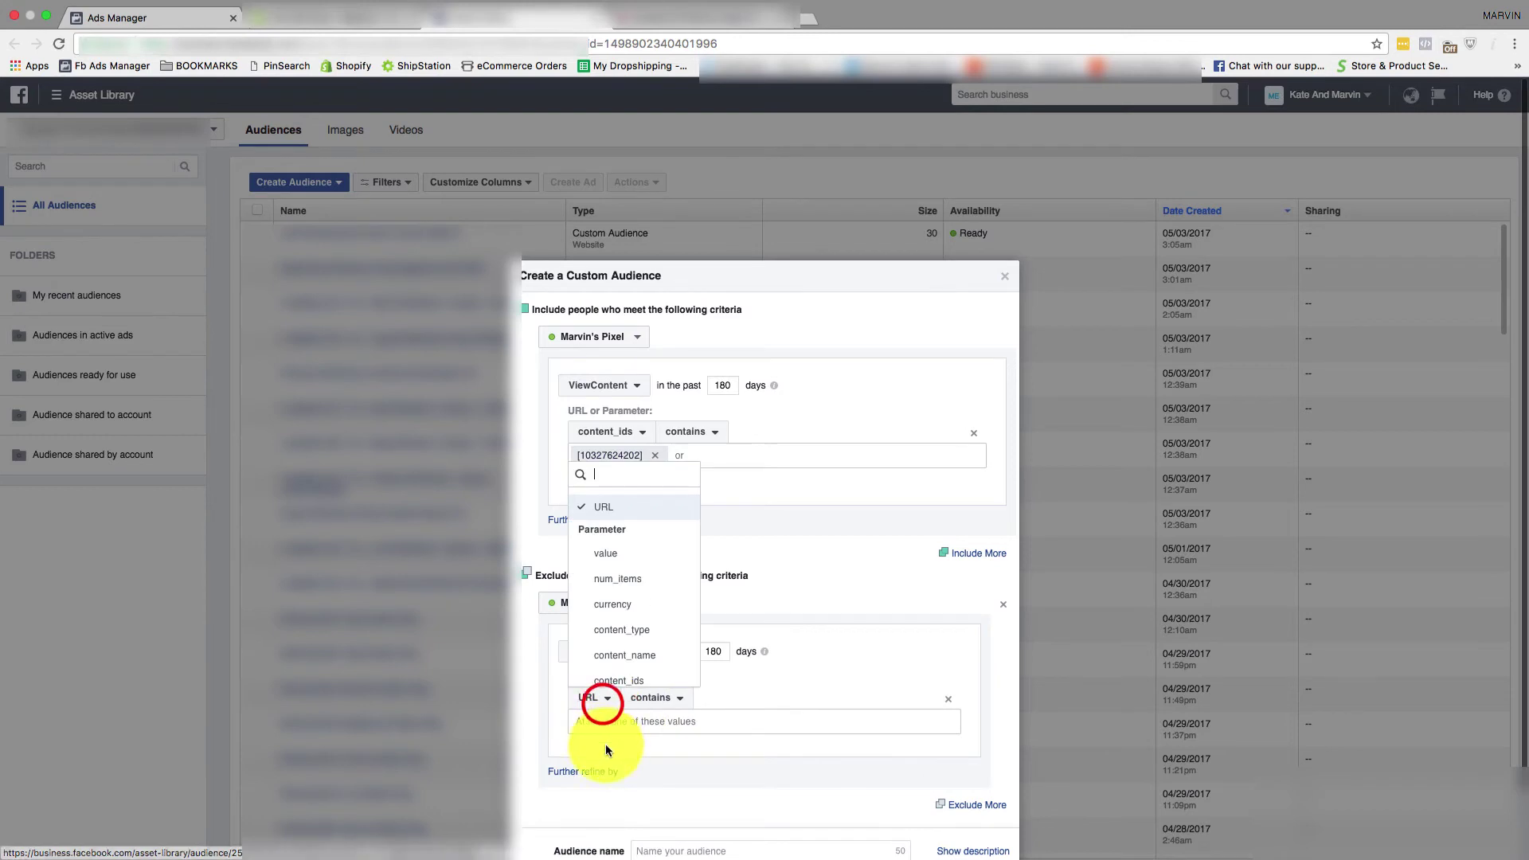
scroll(634, 649, down, 1)
click(637, 649)
key(ctrl+v)
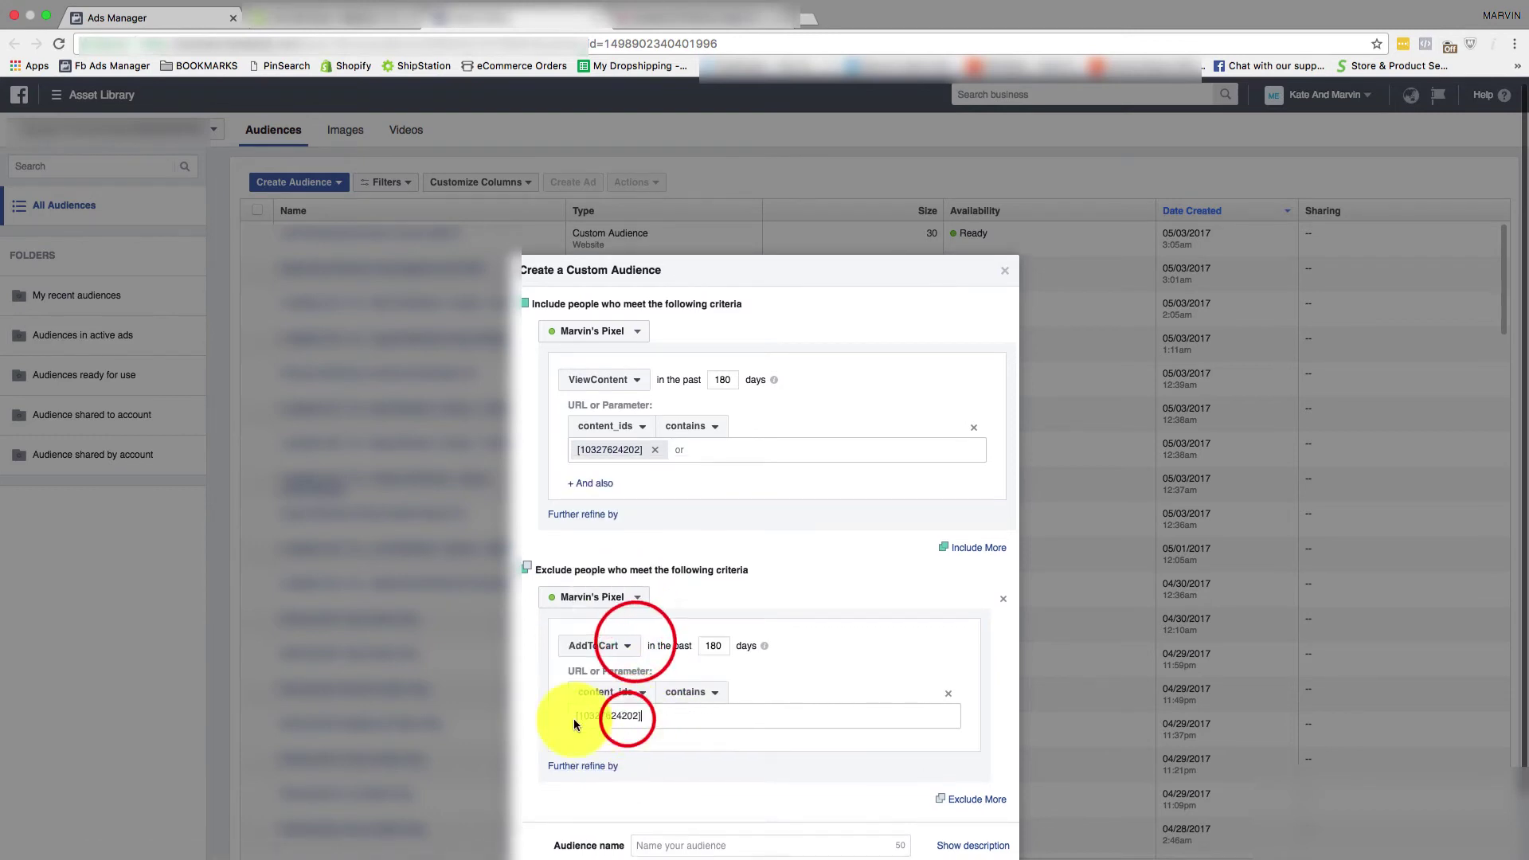
key(Return)
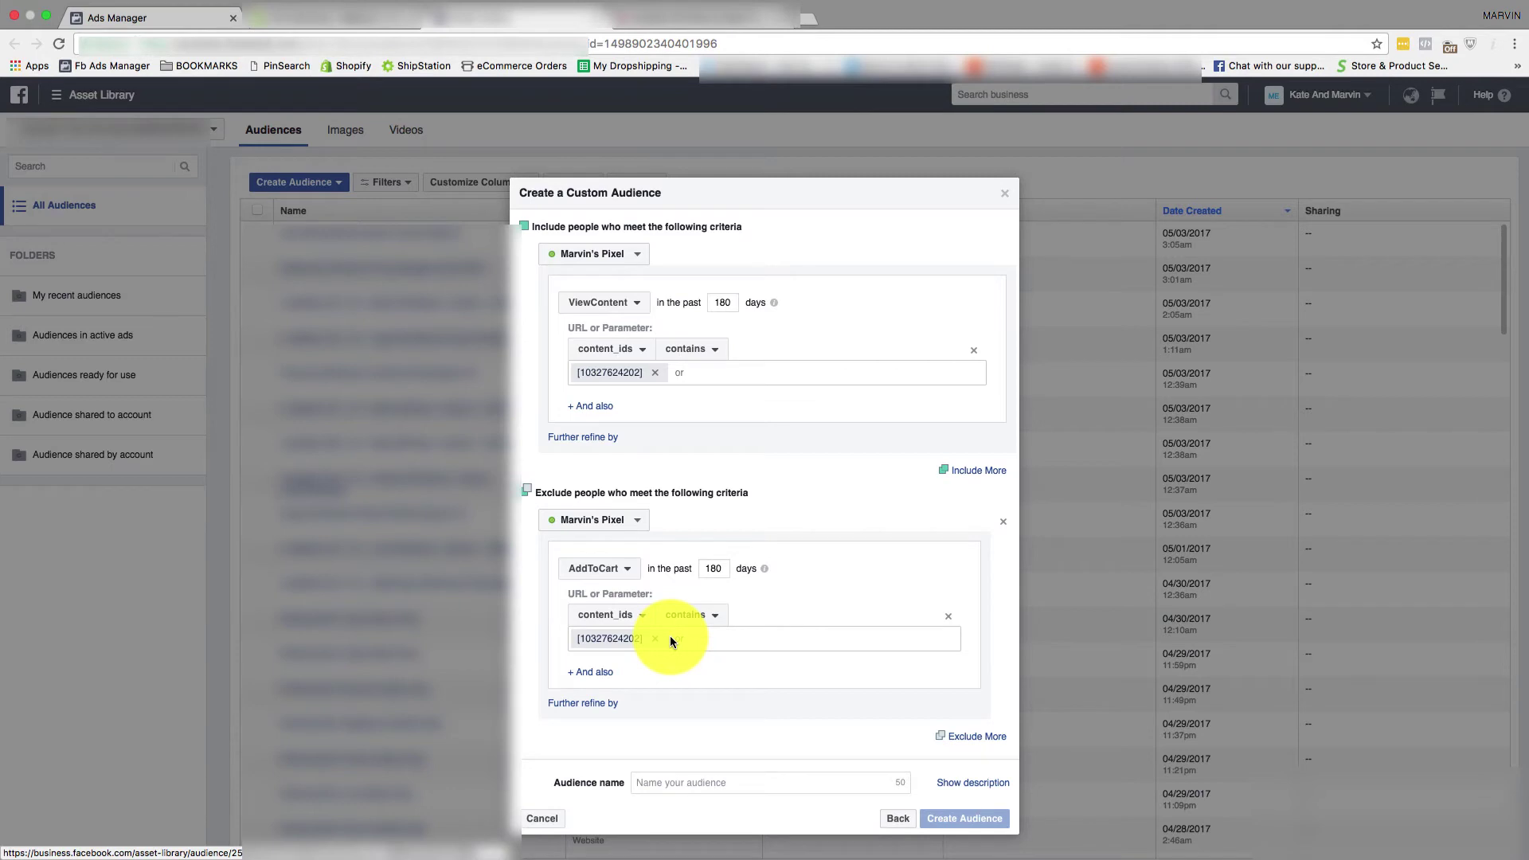
- Name the audience "Test - View Content", create it and dismiss the confirmation
click(679, 786)
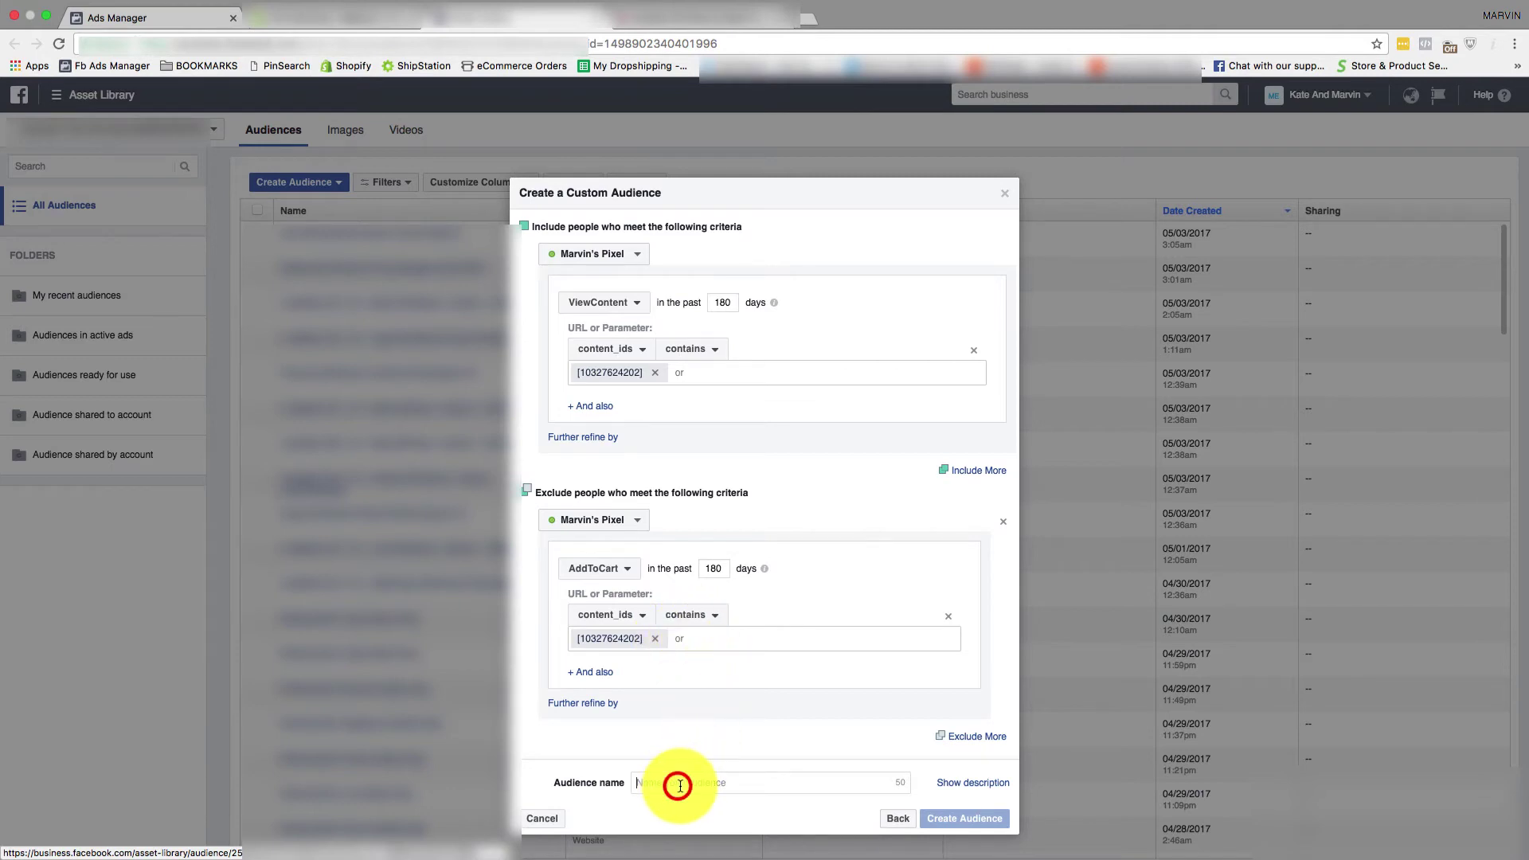
text(Test - View Content)
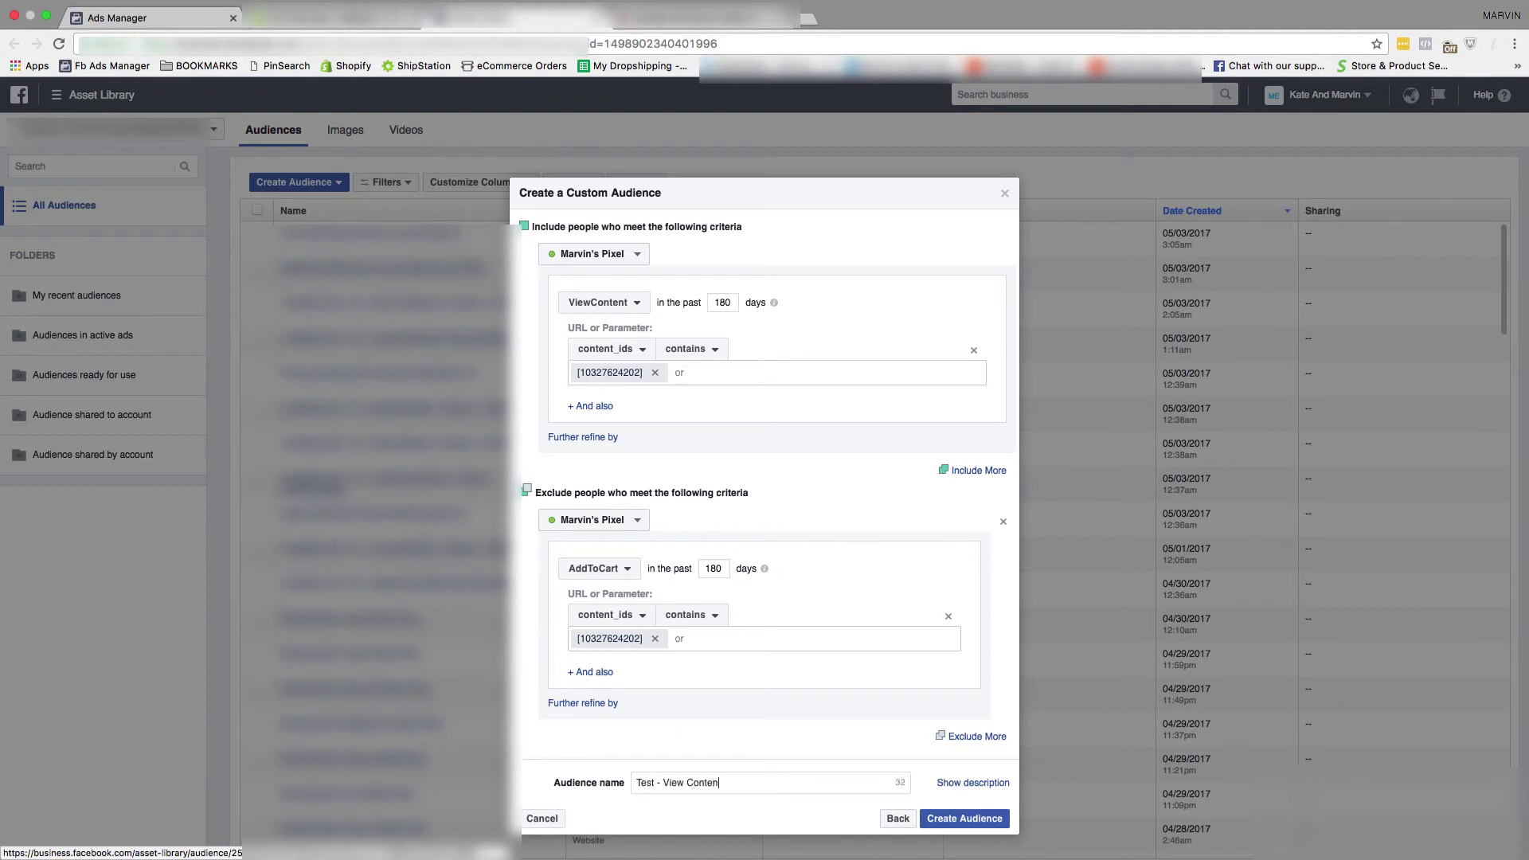
click(944, 820)
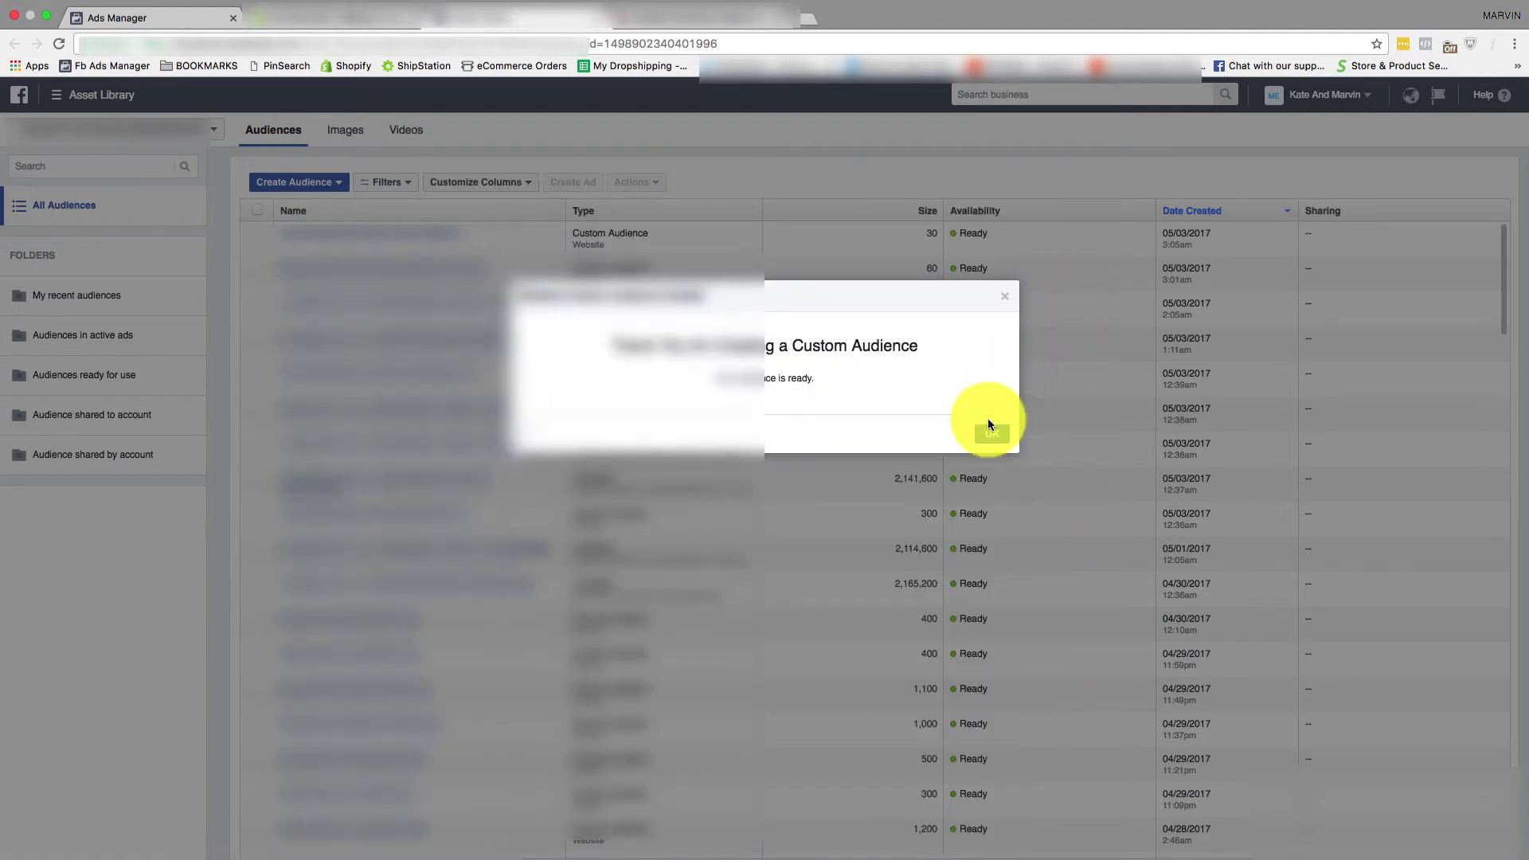
click(990, 428)
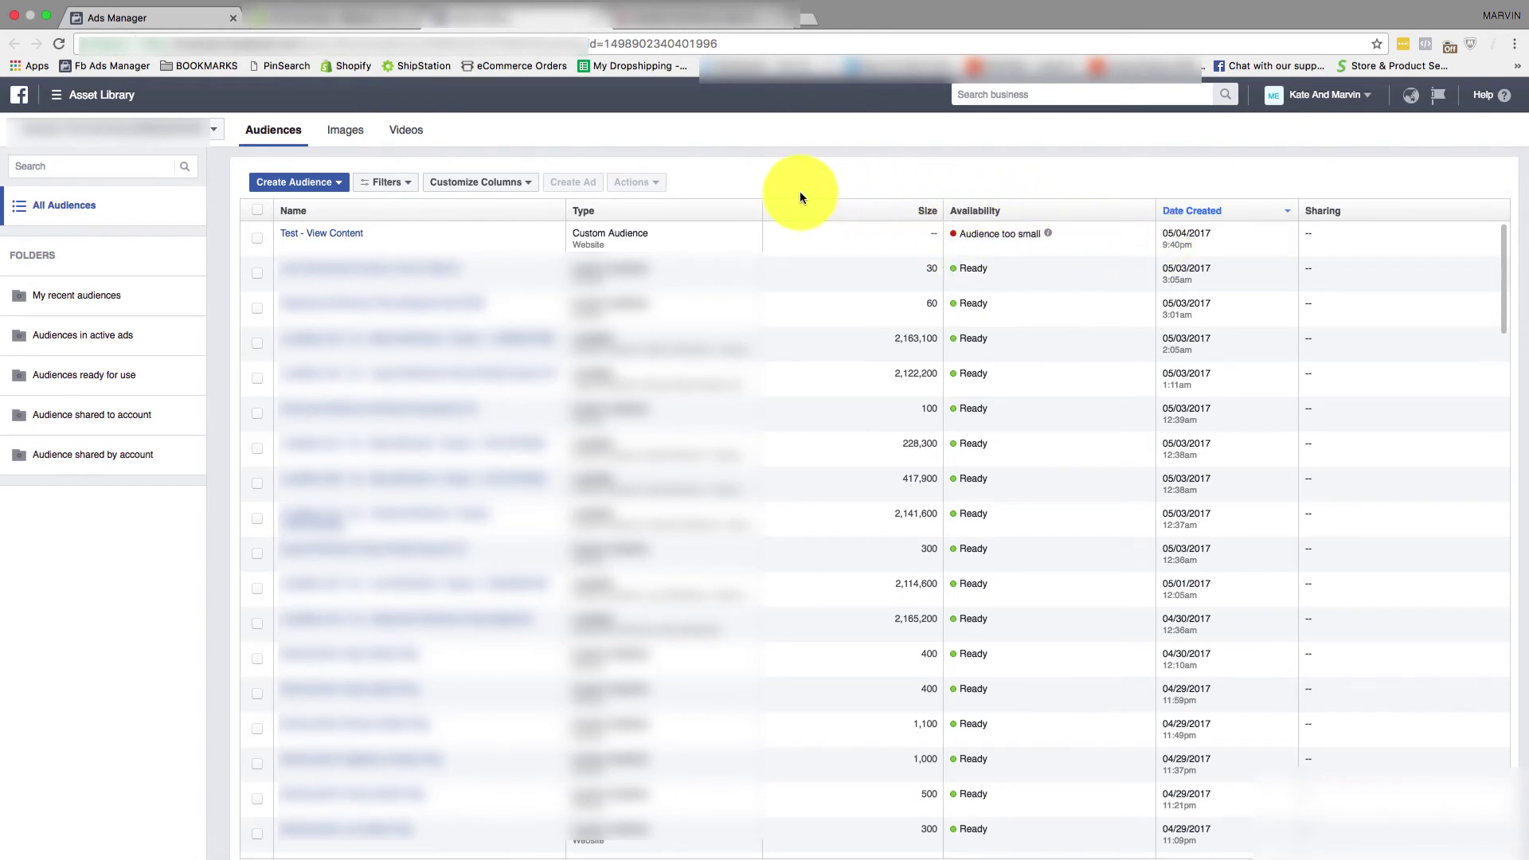
- Start another Custom Audience based on Website Traffic
click(309, 180)
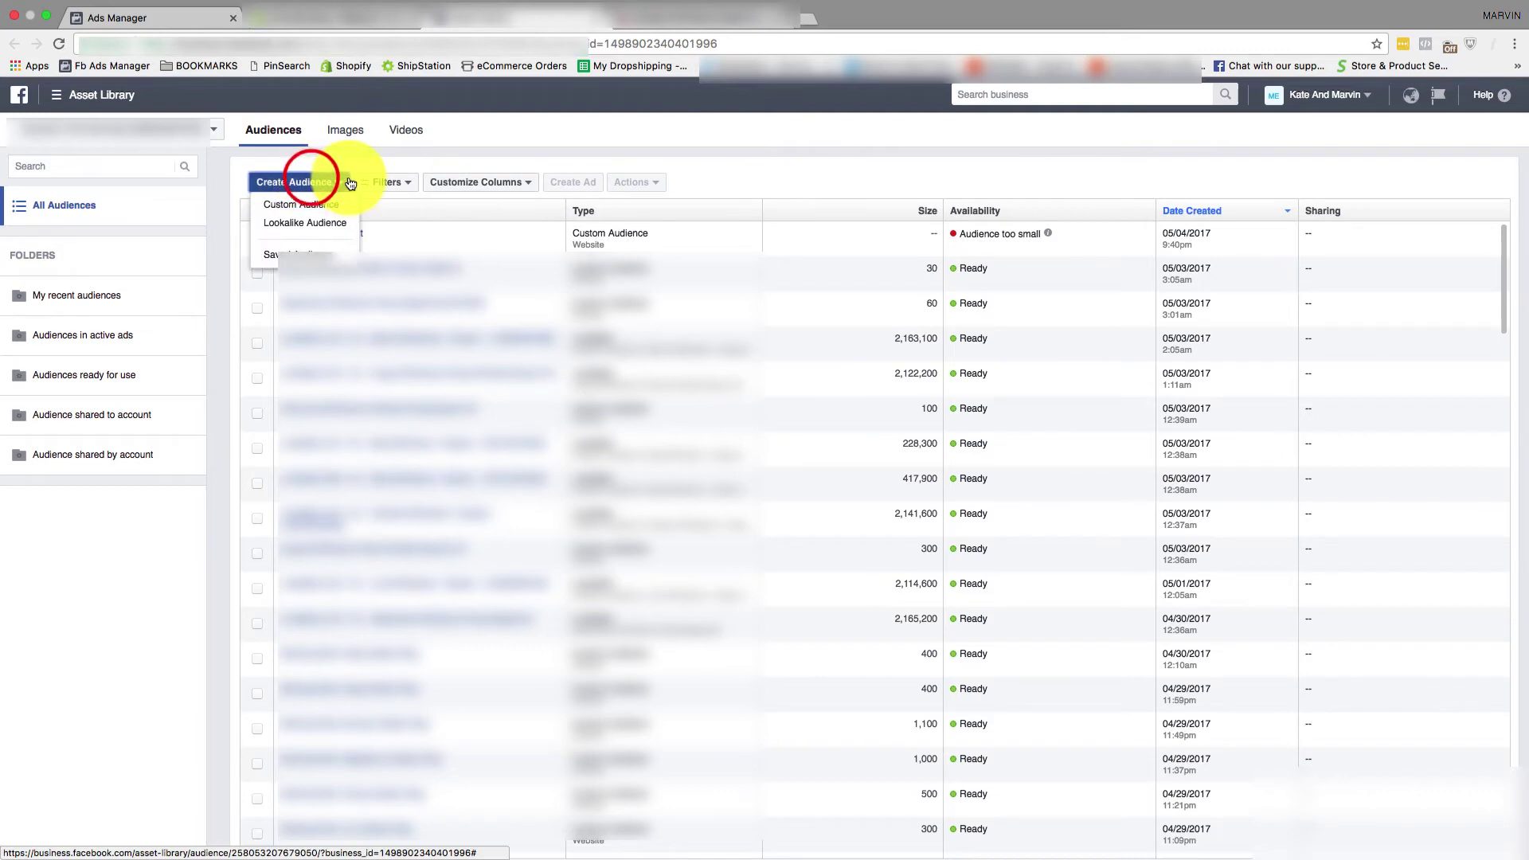
click(317, 207)
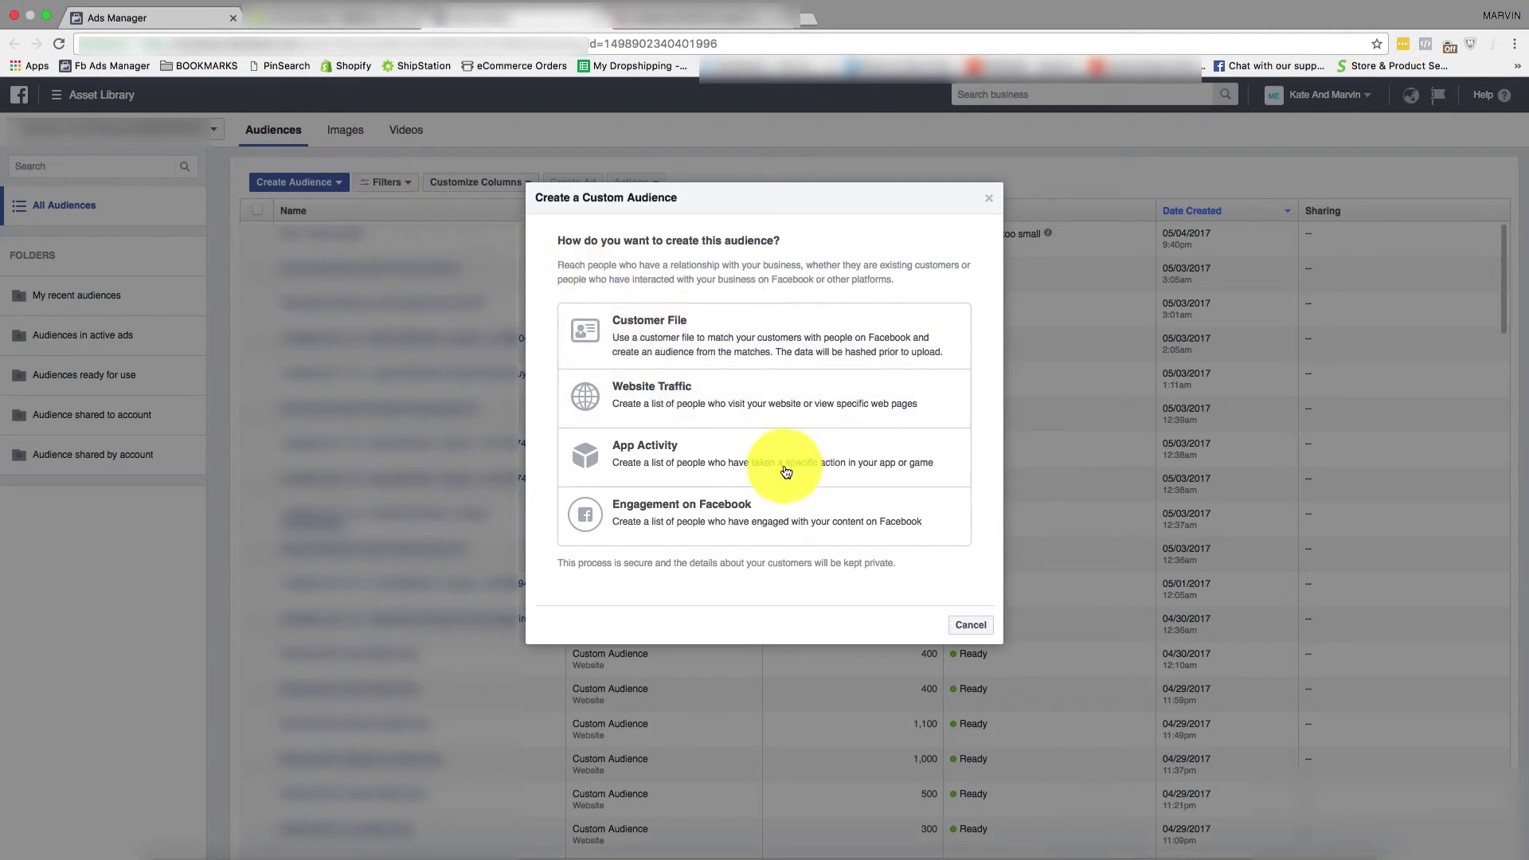
click(685, 402)
- Set the inclusion criterion to the AddToCart event in the past 180 days
click(618, 385)
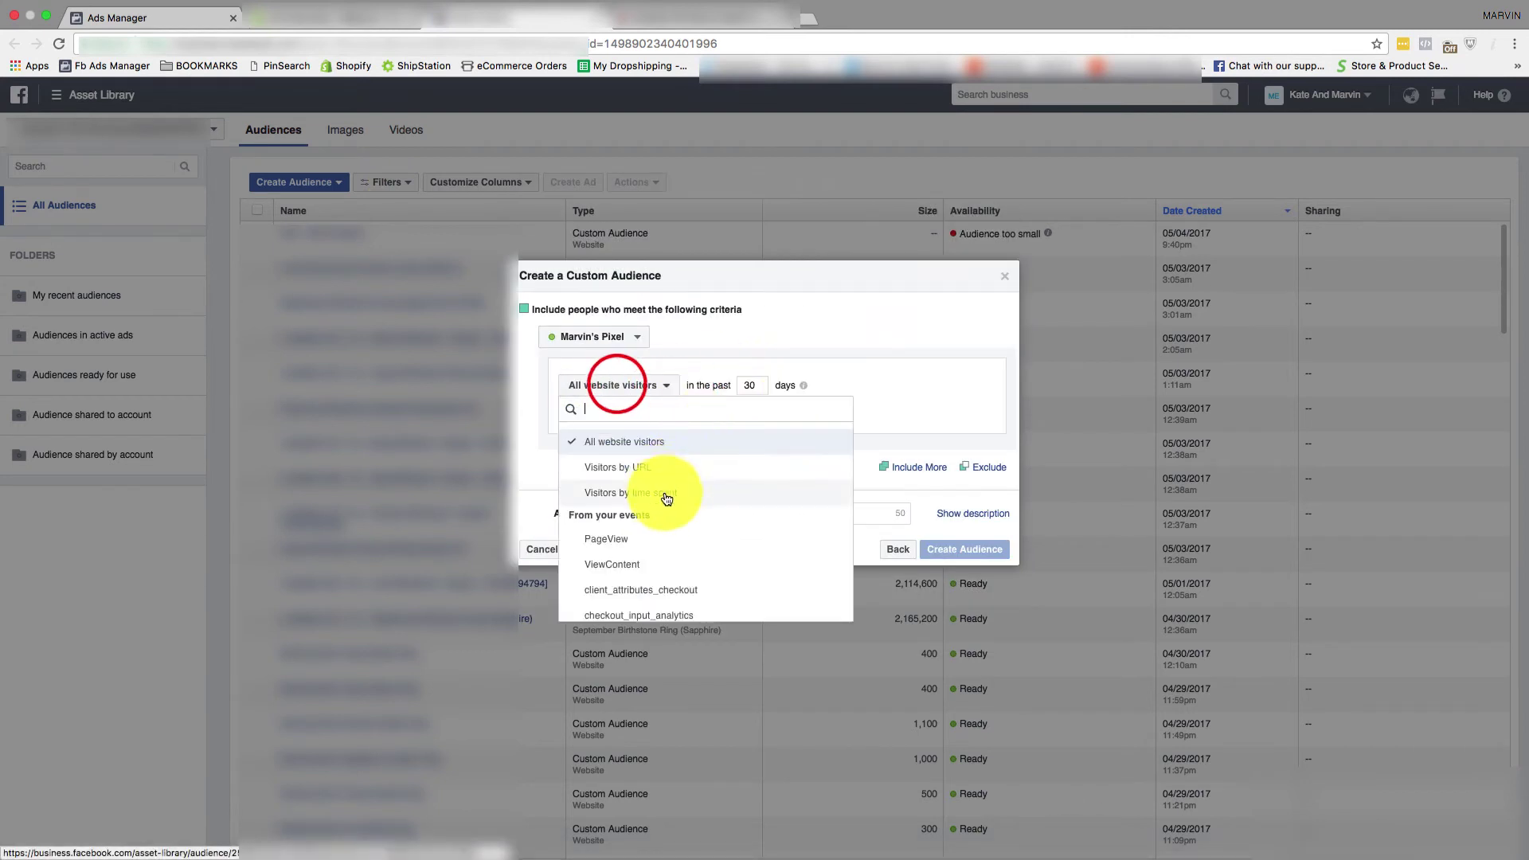
scroll(667, 502, down, 2)
click(637, 570)
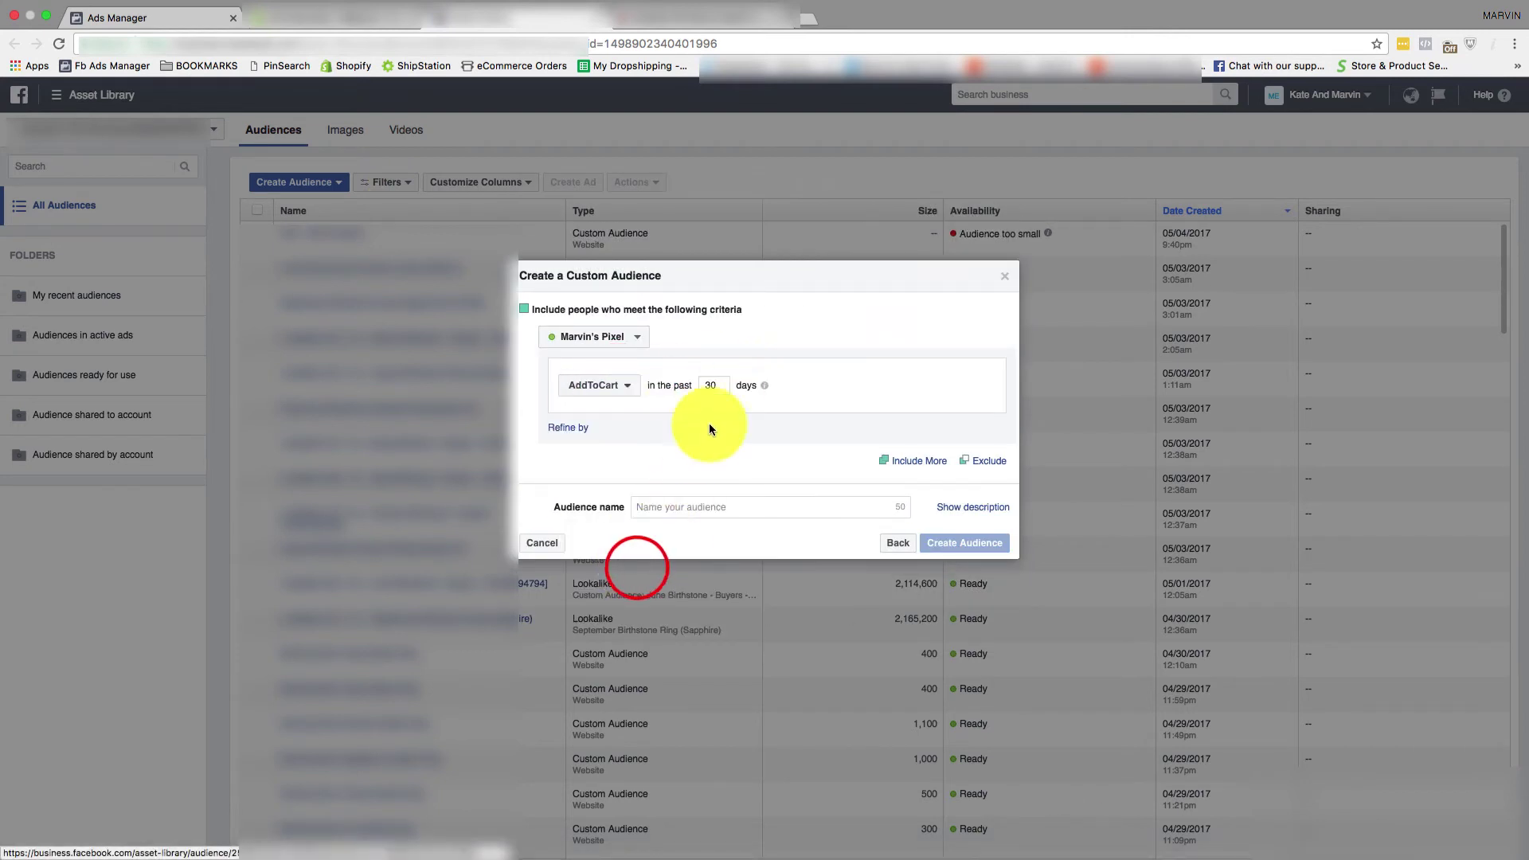
click(721, 387)
text(180)
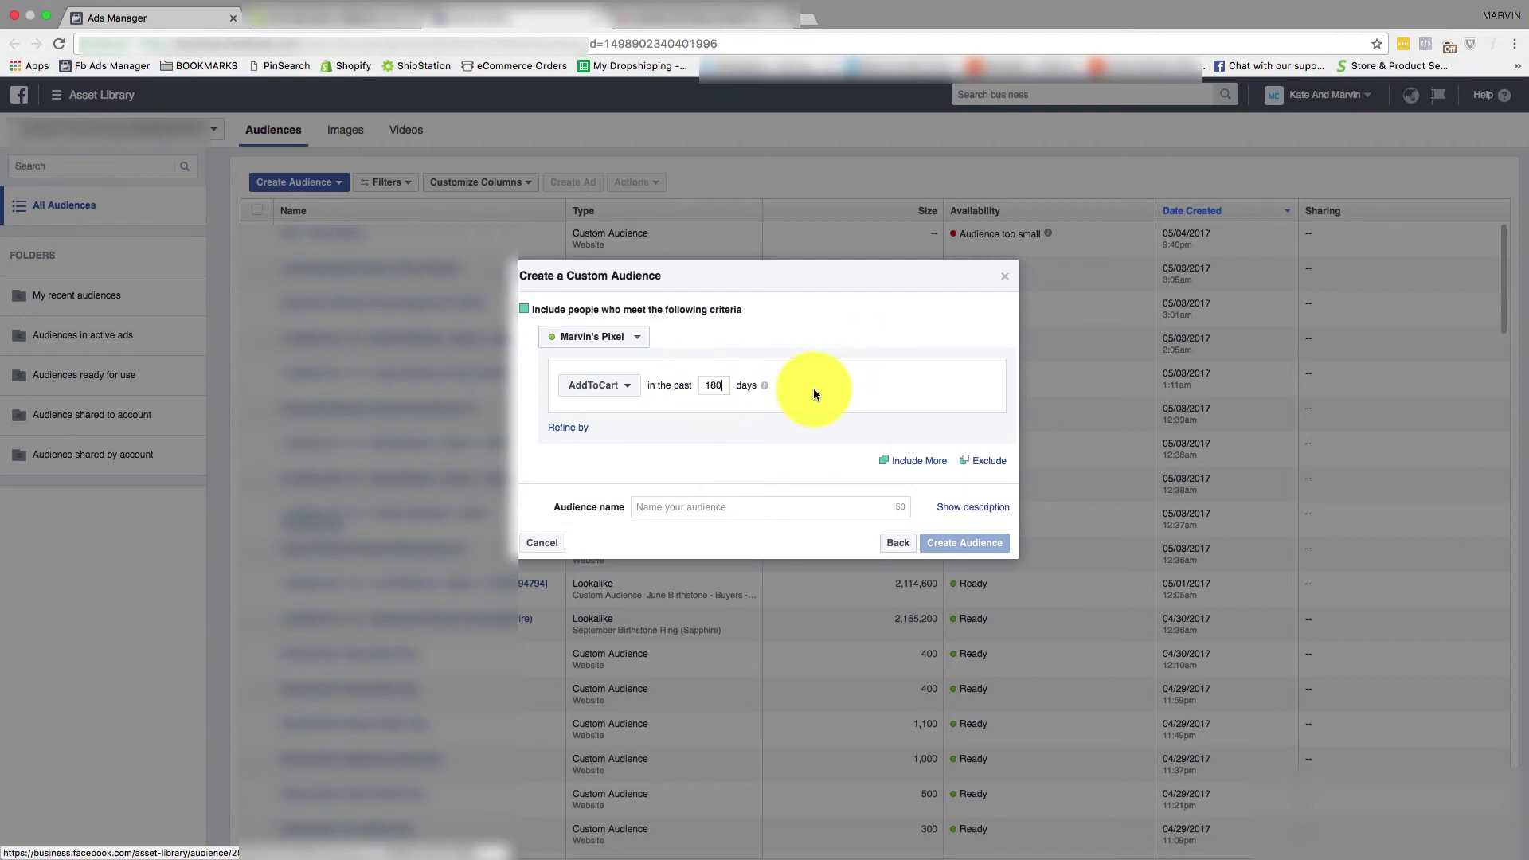
mouse_move(766, 389)
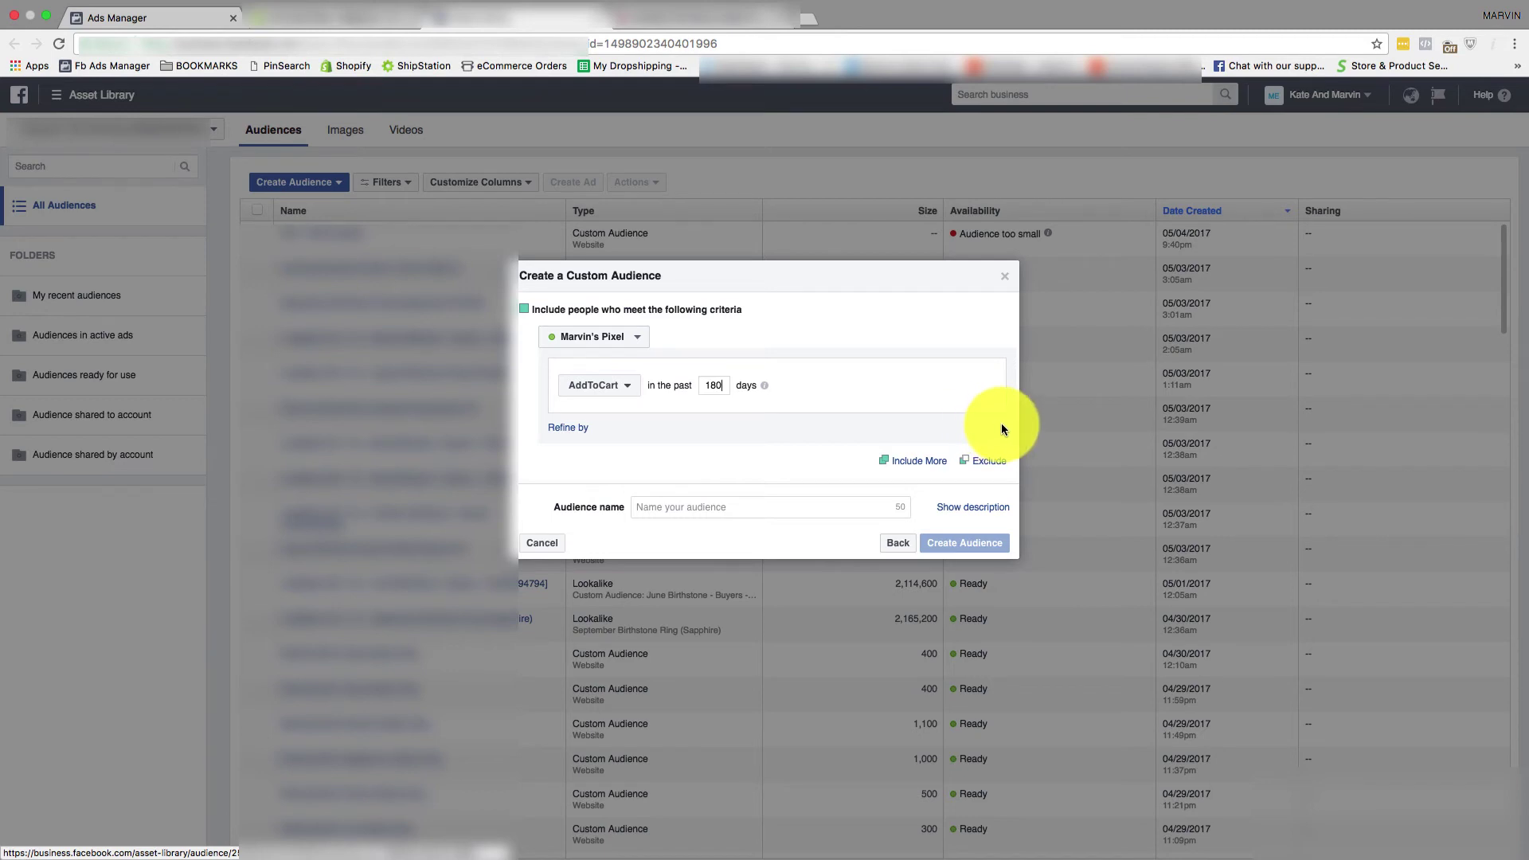
- Add an exclusion criterion for people who triggered the Purchase event in the past 180 days
click(987, 465)
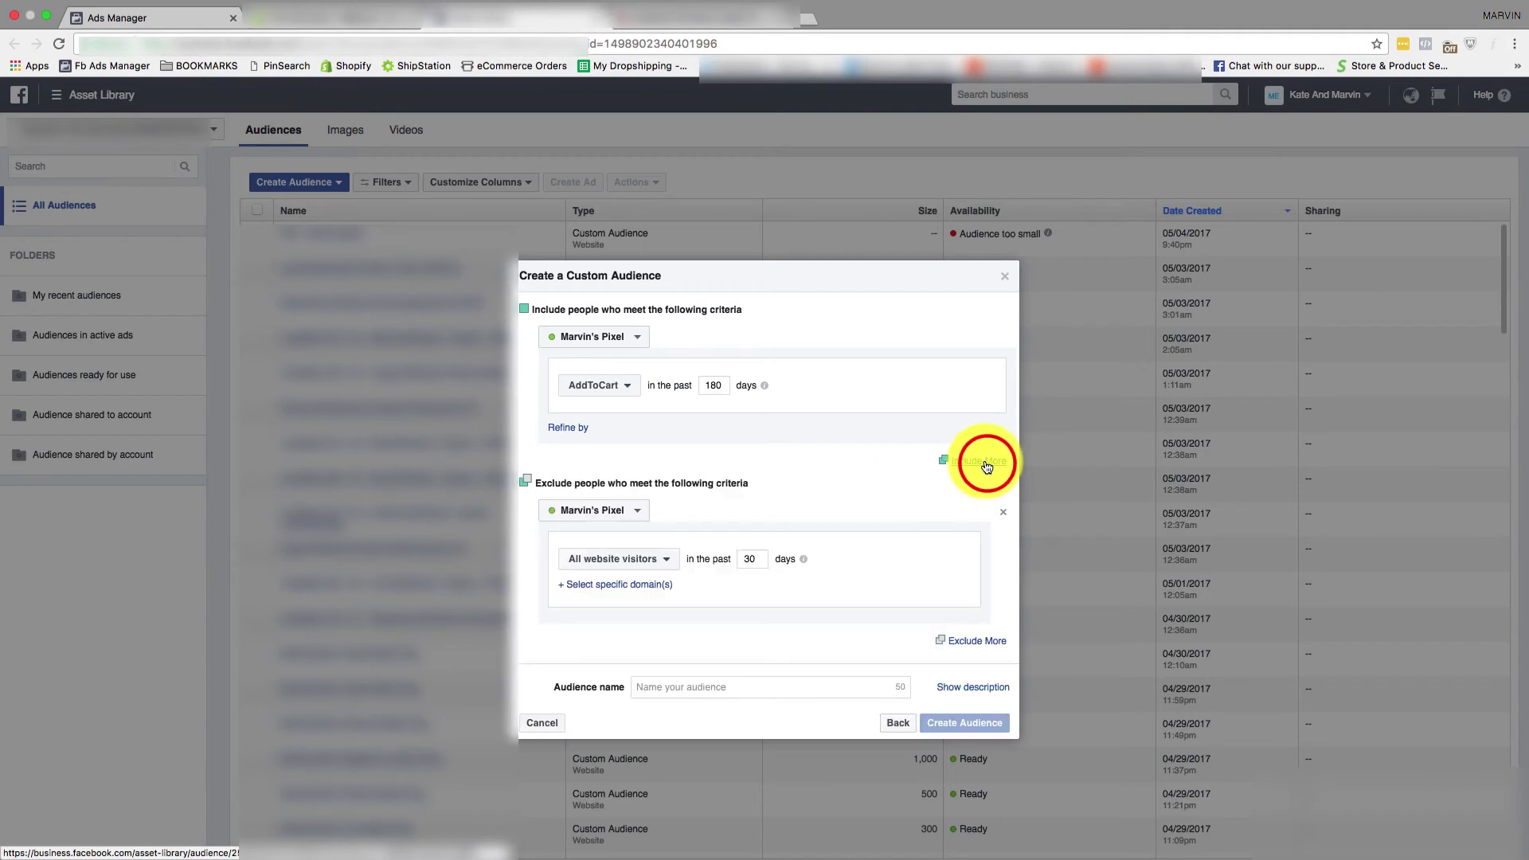
click(640, 560)
scroll(656, 660, down, 5)
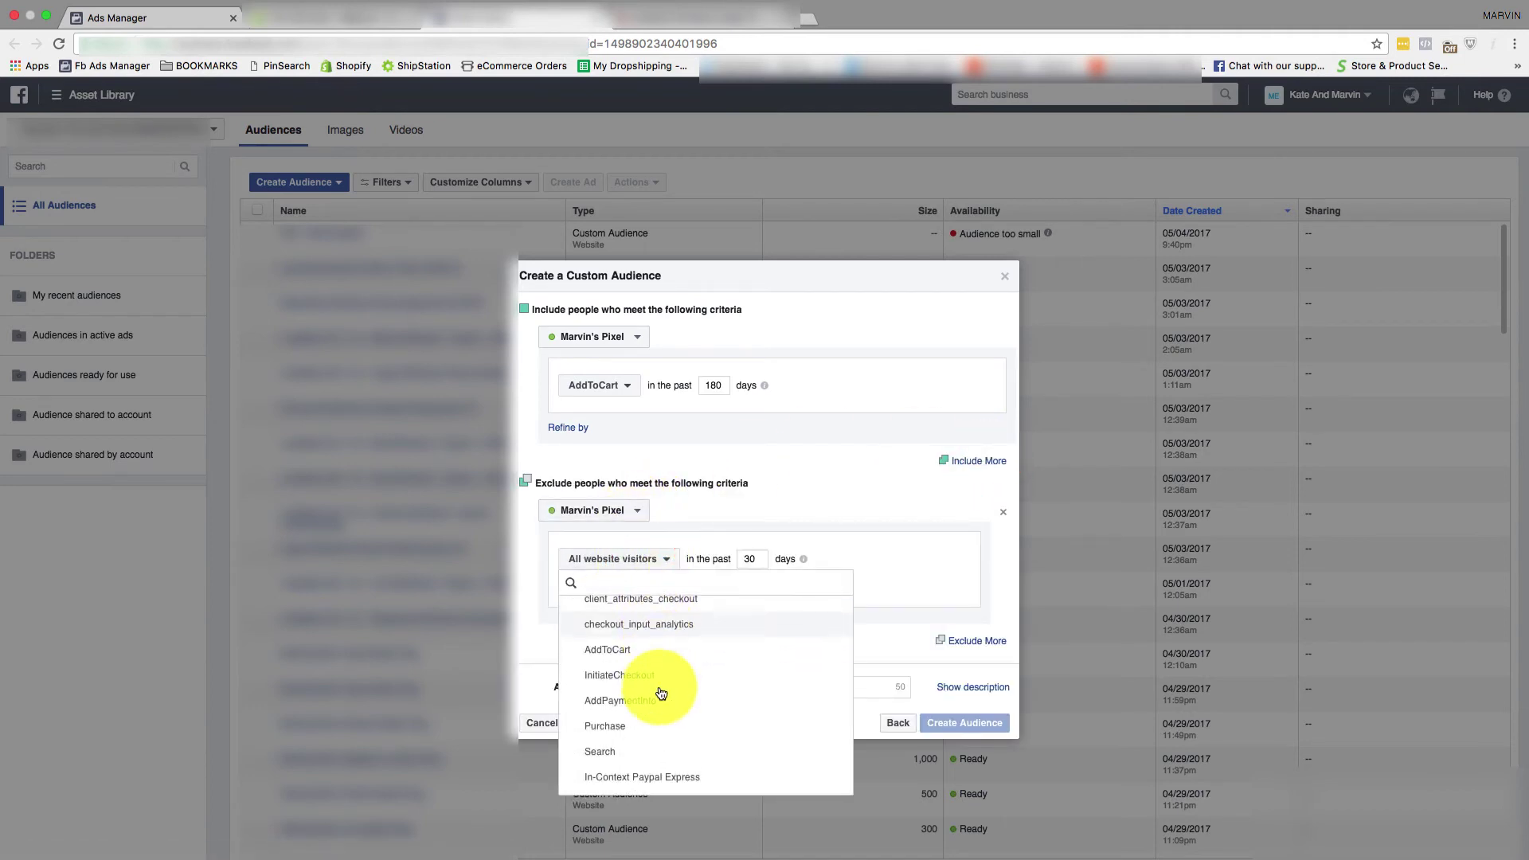
click(618, 719)
double_click(705, 559)
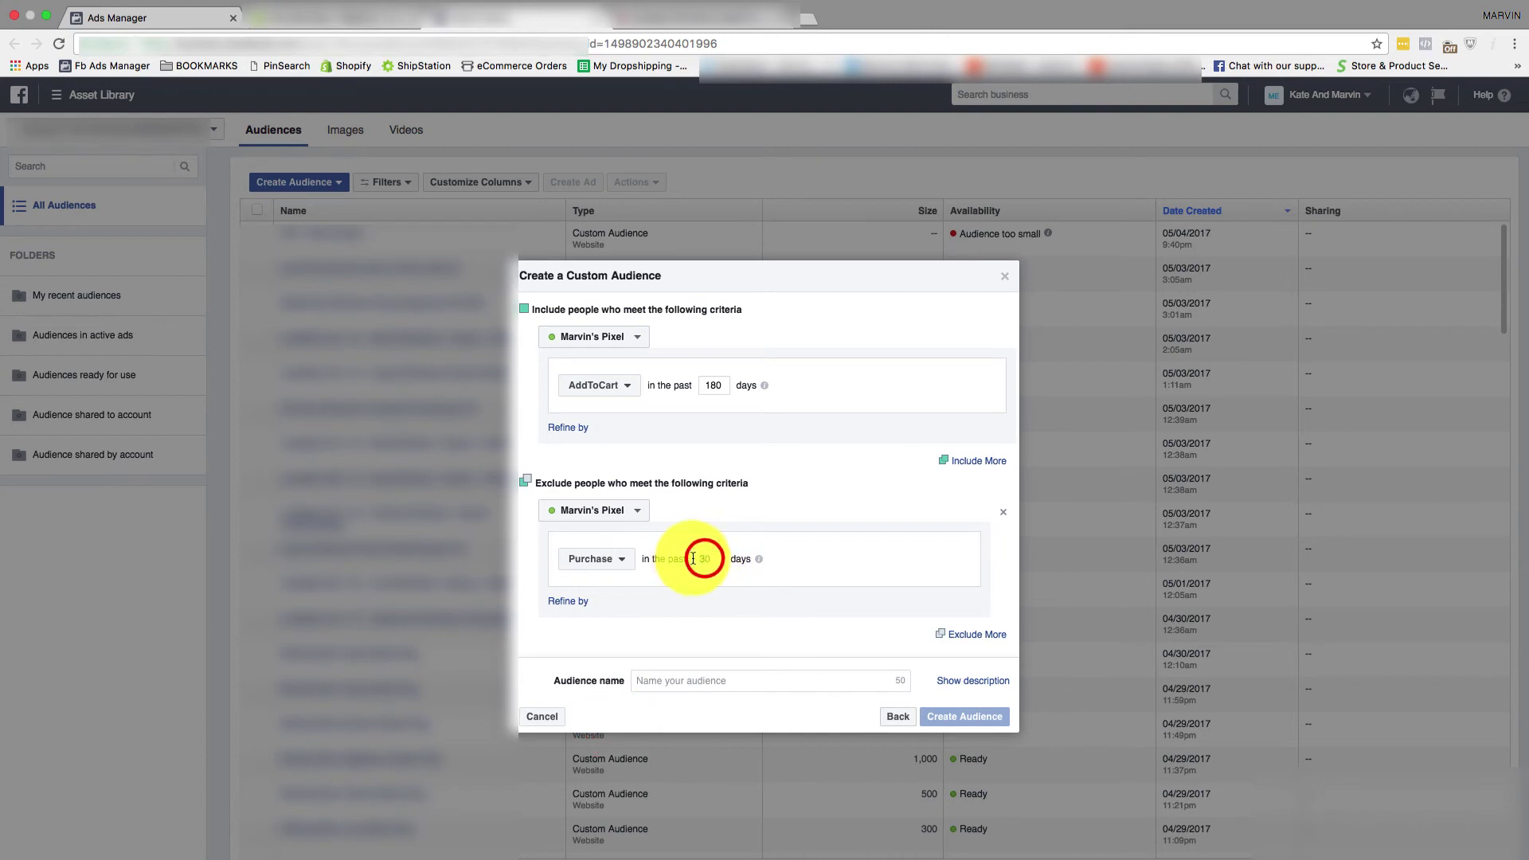
text(180)
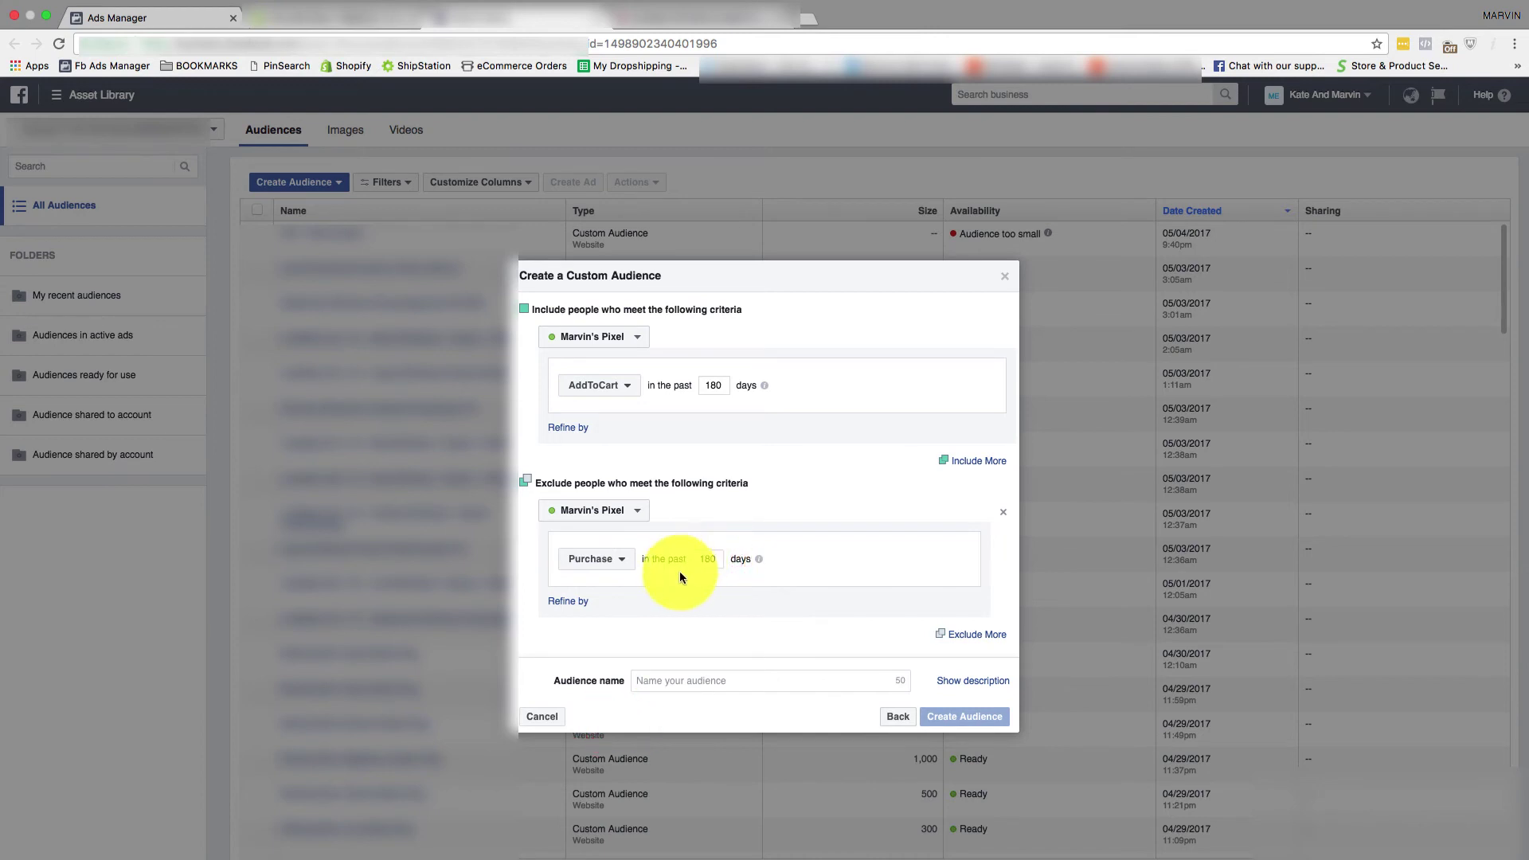
click(569, 601)
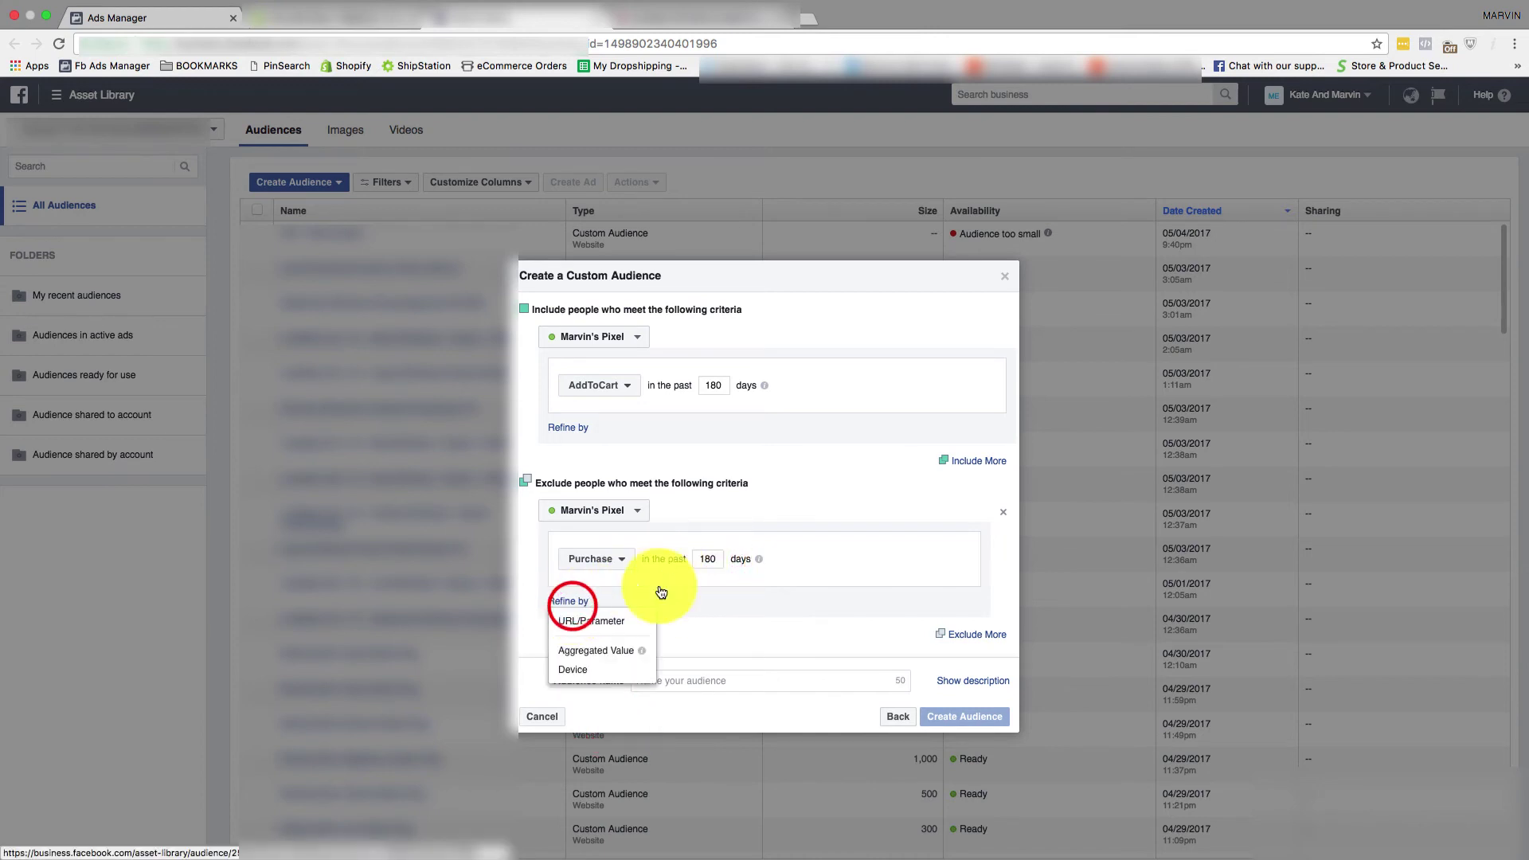
click(621, 620)
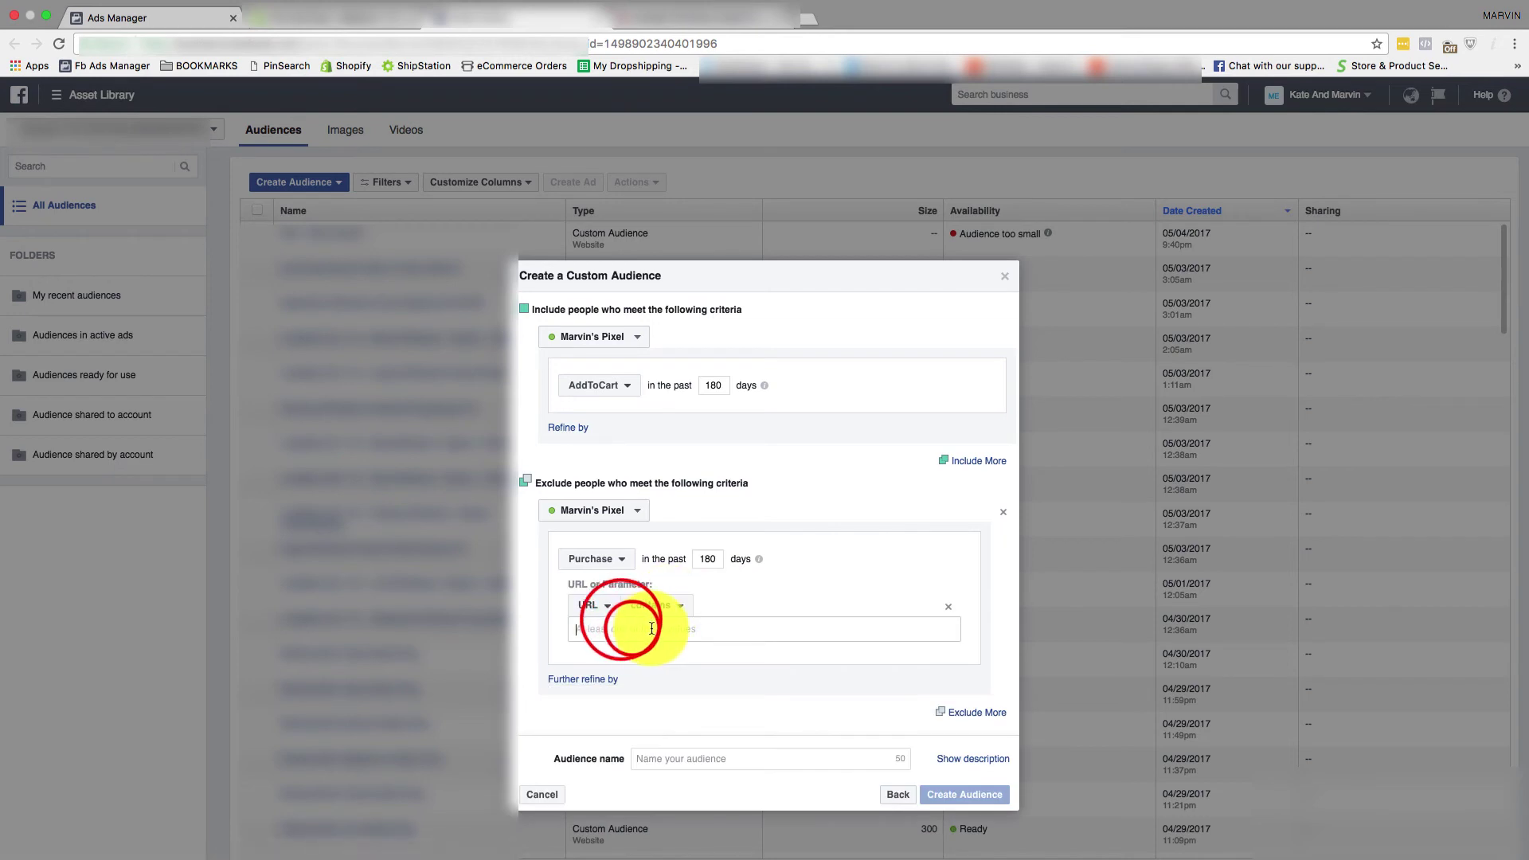
click(608, 606)
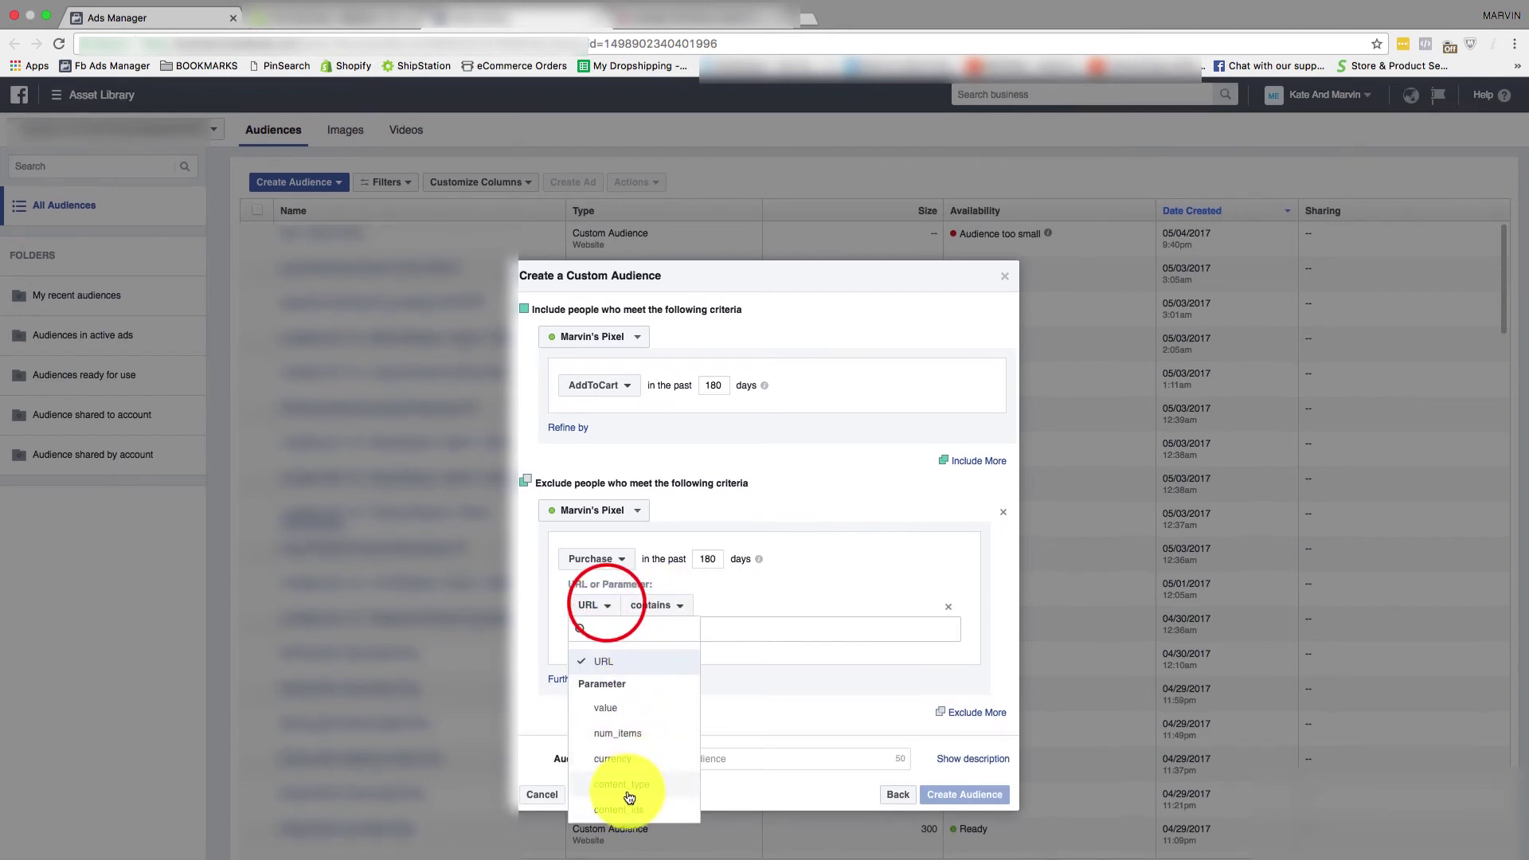
click(625, 811)
click(617, 629)
key(ctrl+v)
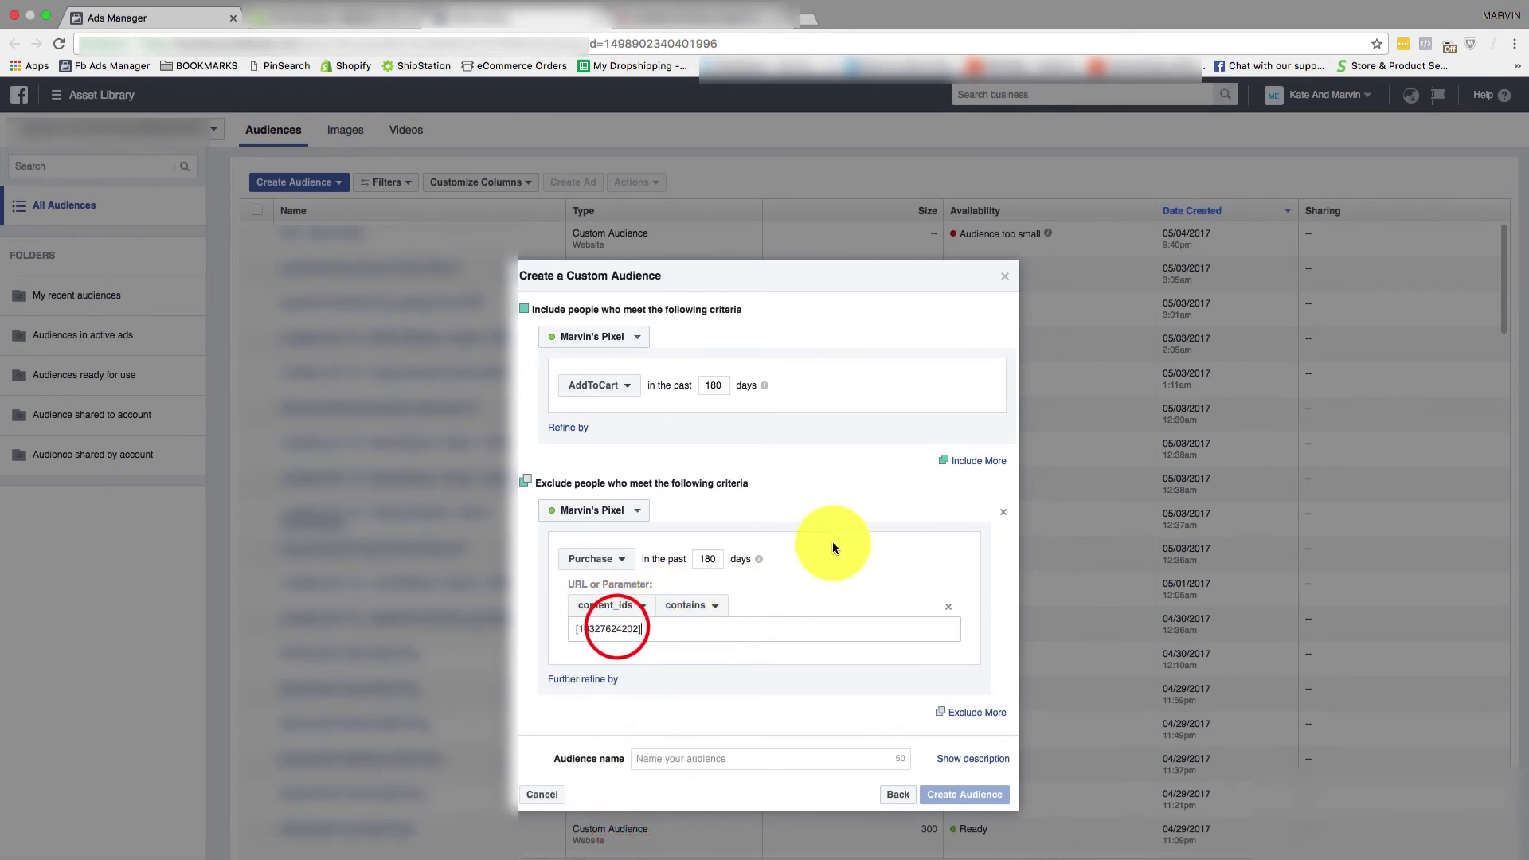
click(801, 652)
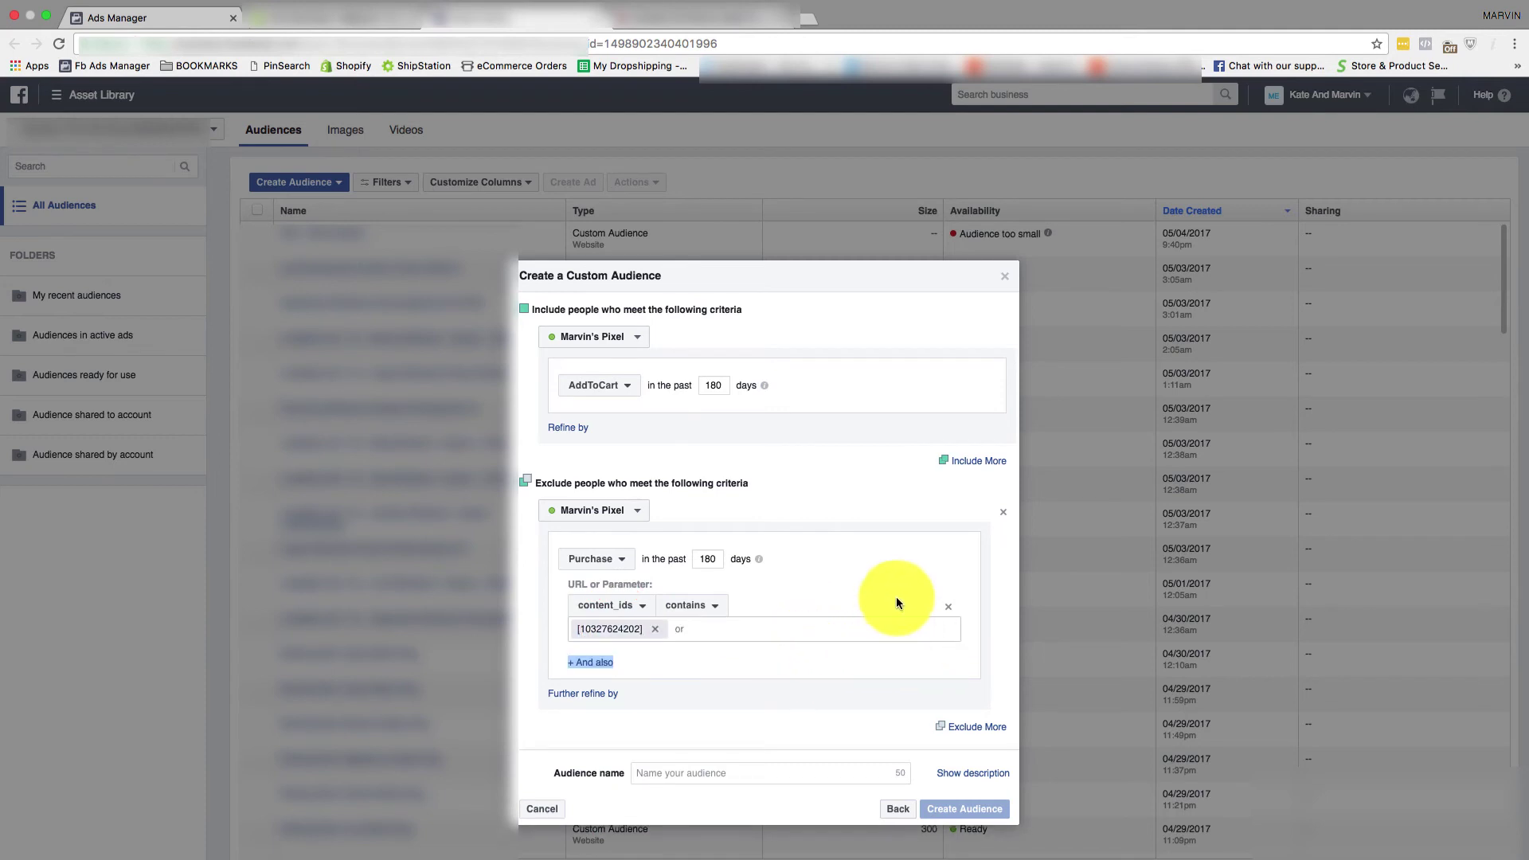
- Name the audience "Test - Add To Cart CA", create it and dismiss the confirmation
click(695, 774)
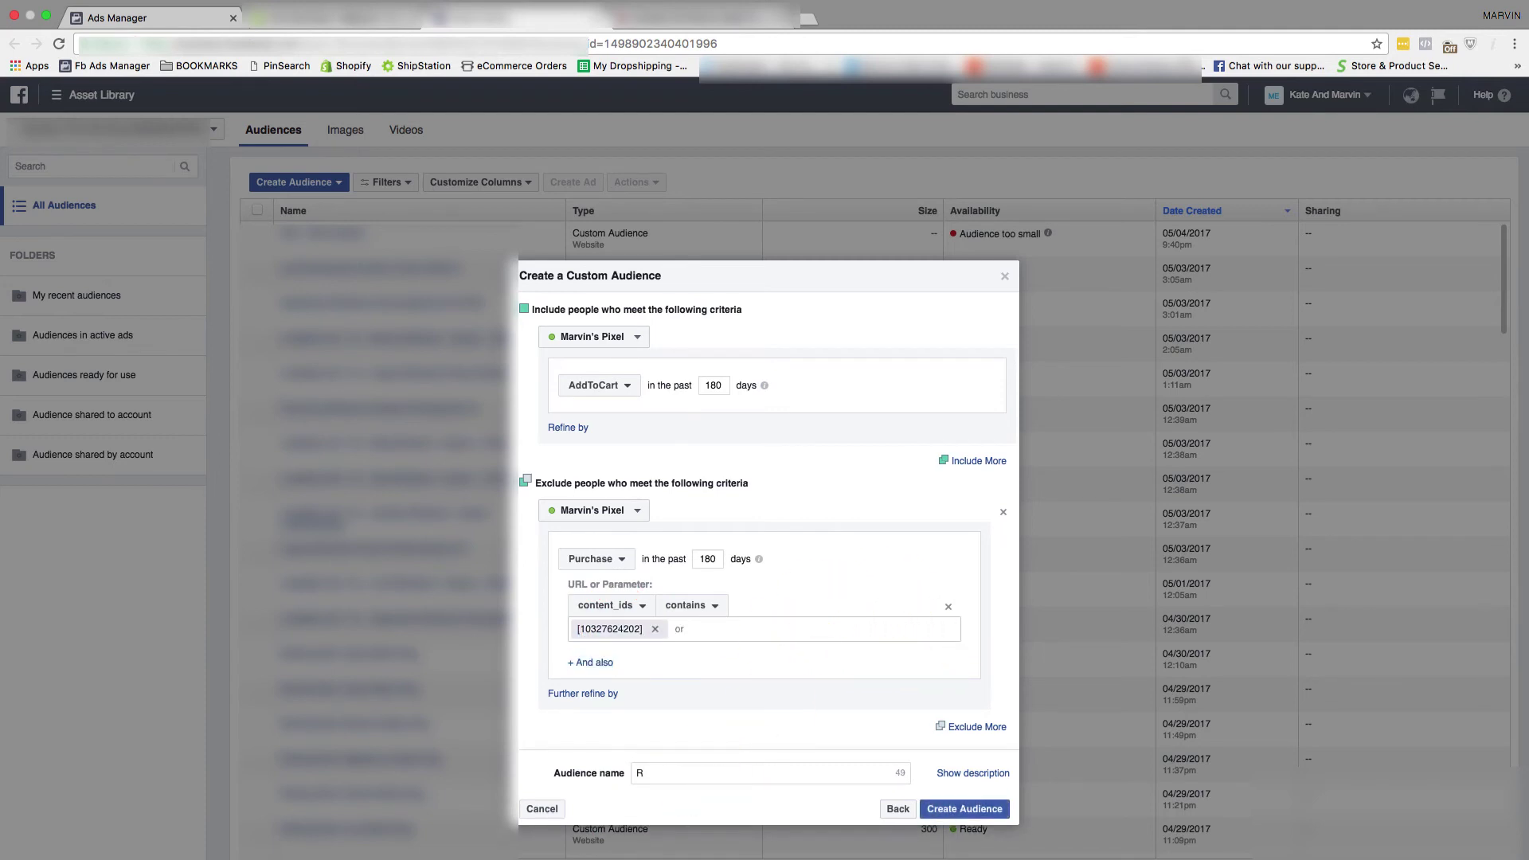
text(Test - Add To Cart CA)
click(948, 809)
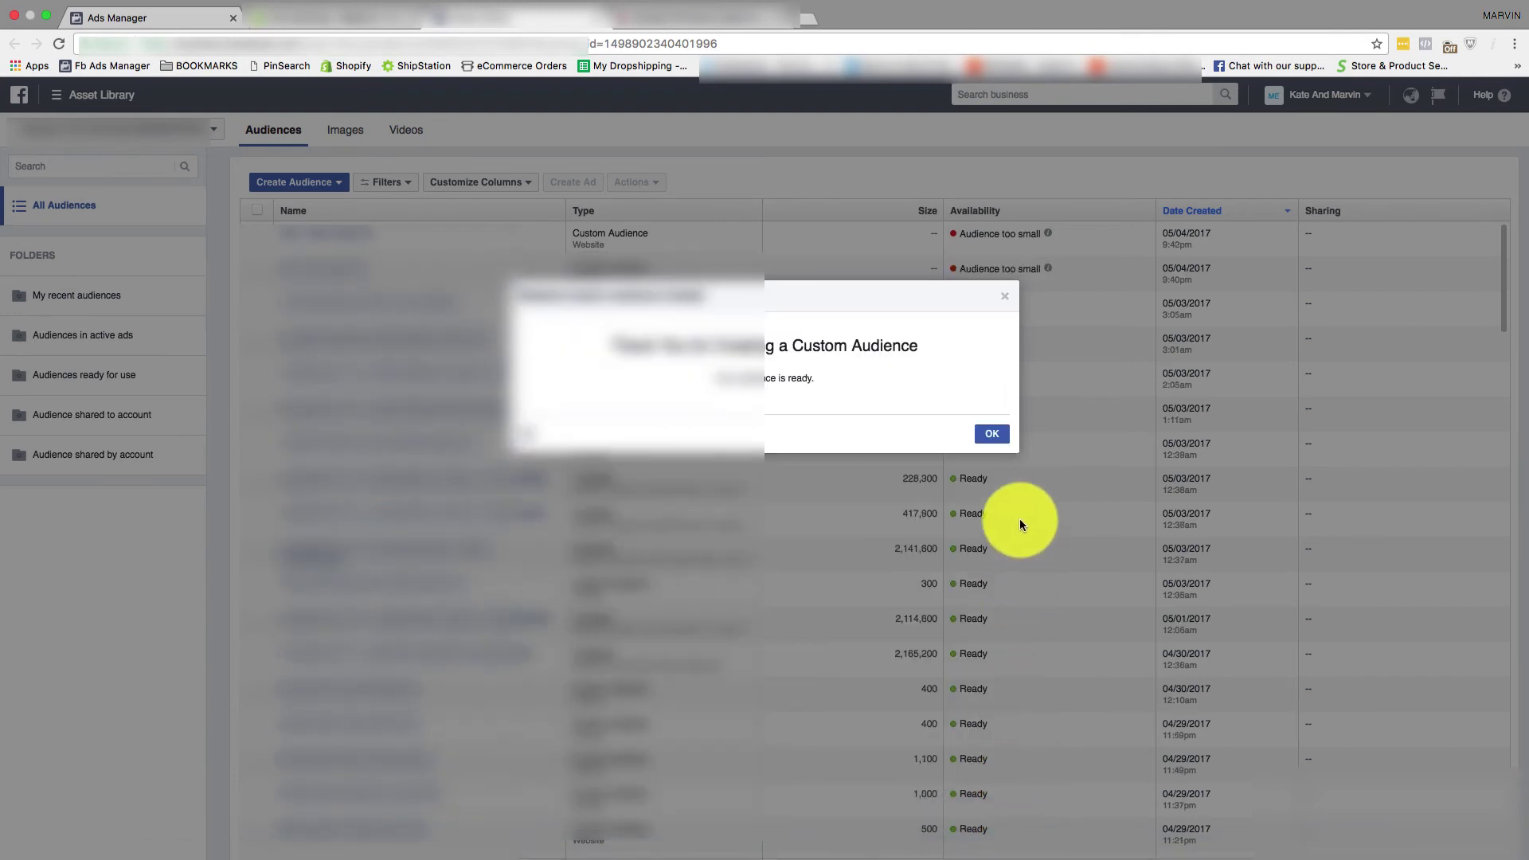
click(992, 434)
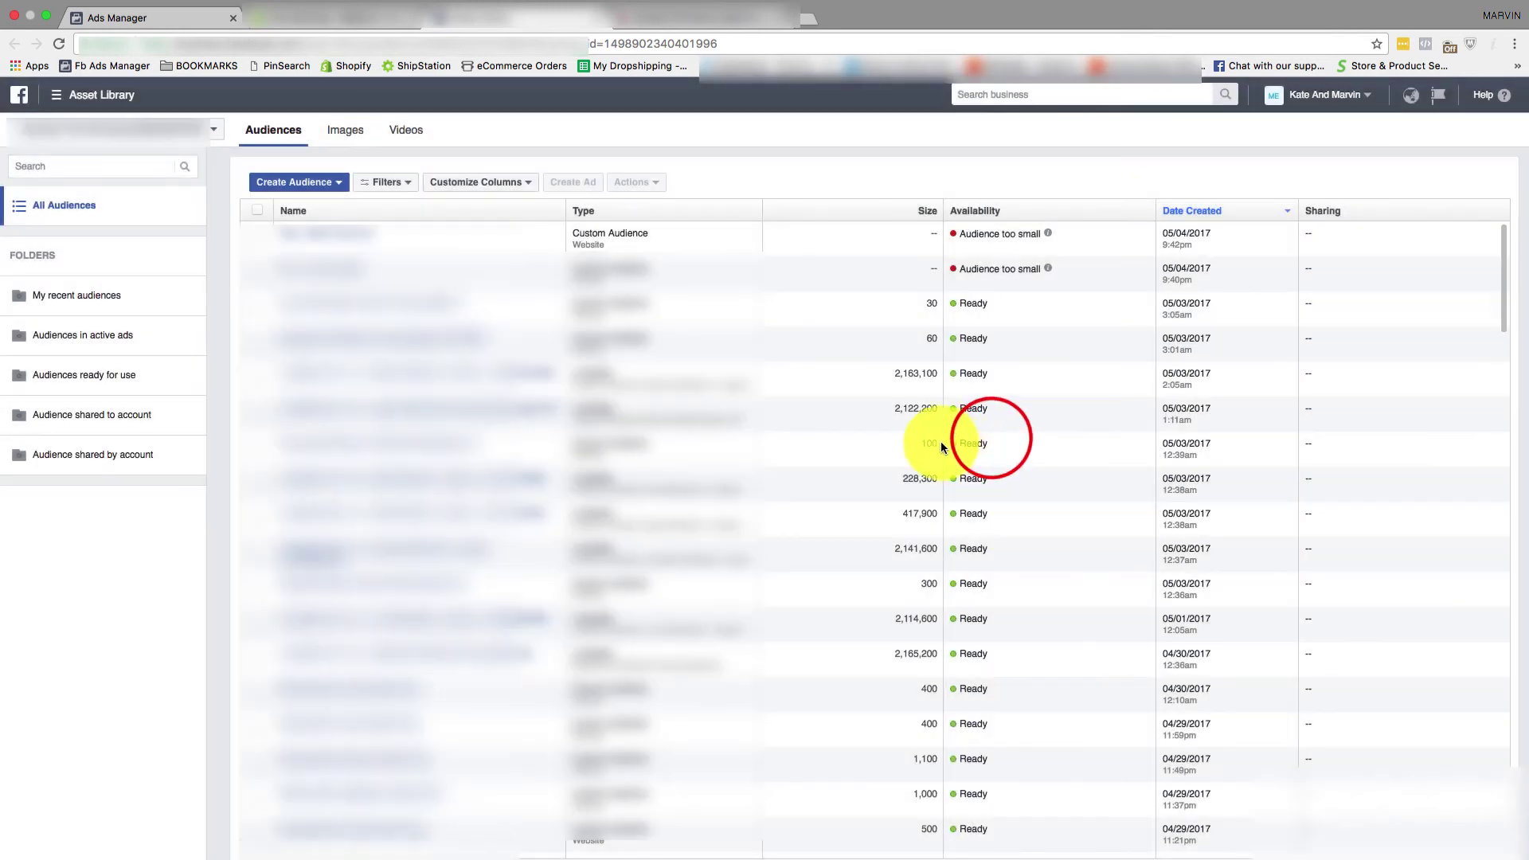
- Start a third Custom Audience based on Website Traffic
click(333, 189)
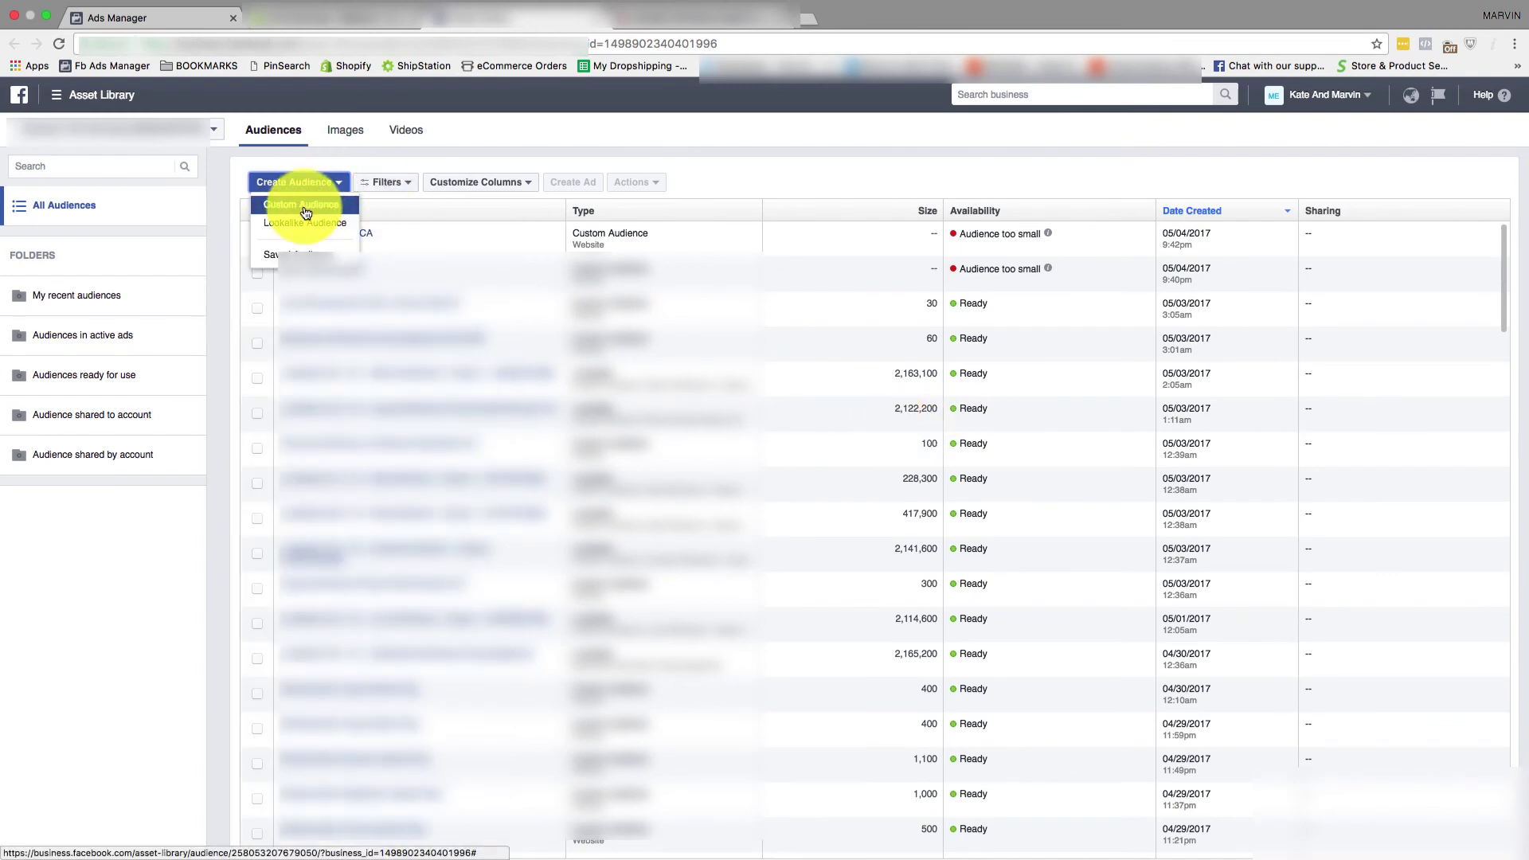
click(306, 209)
click(732, 394)
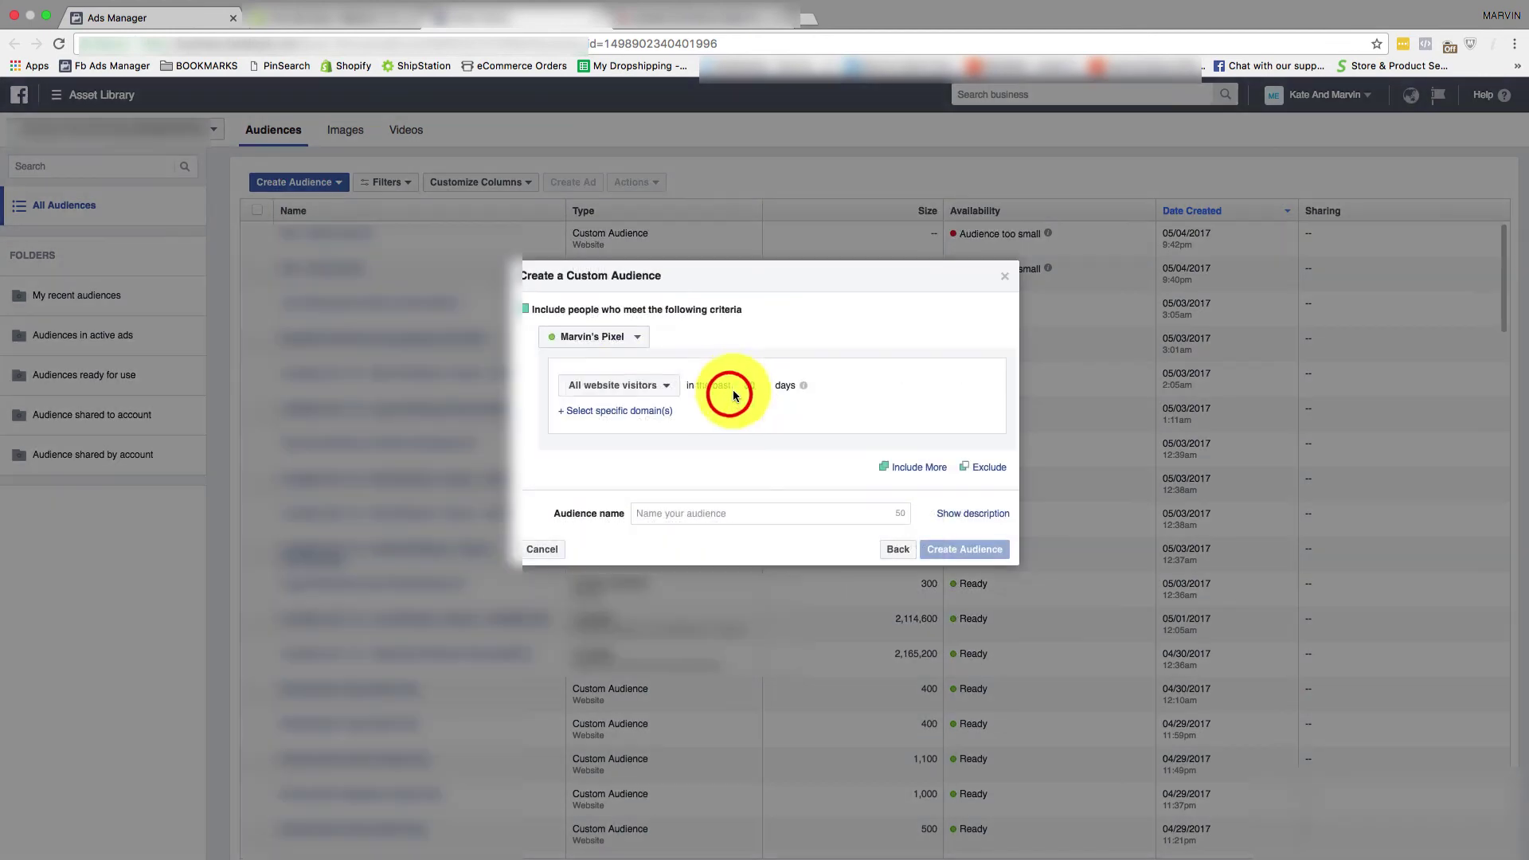
- Set the inclusion criterion to people who triggered the Purchase event in the past 180 days
click(593, 390)
scroll(665, 505, down, 3)
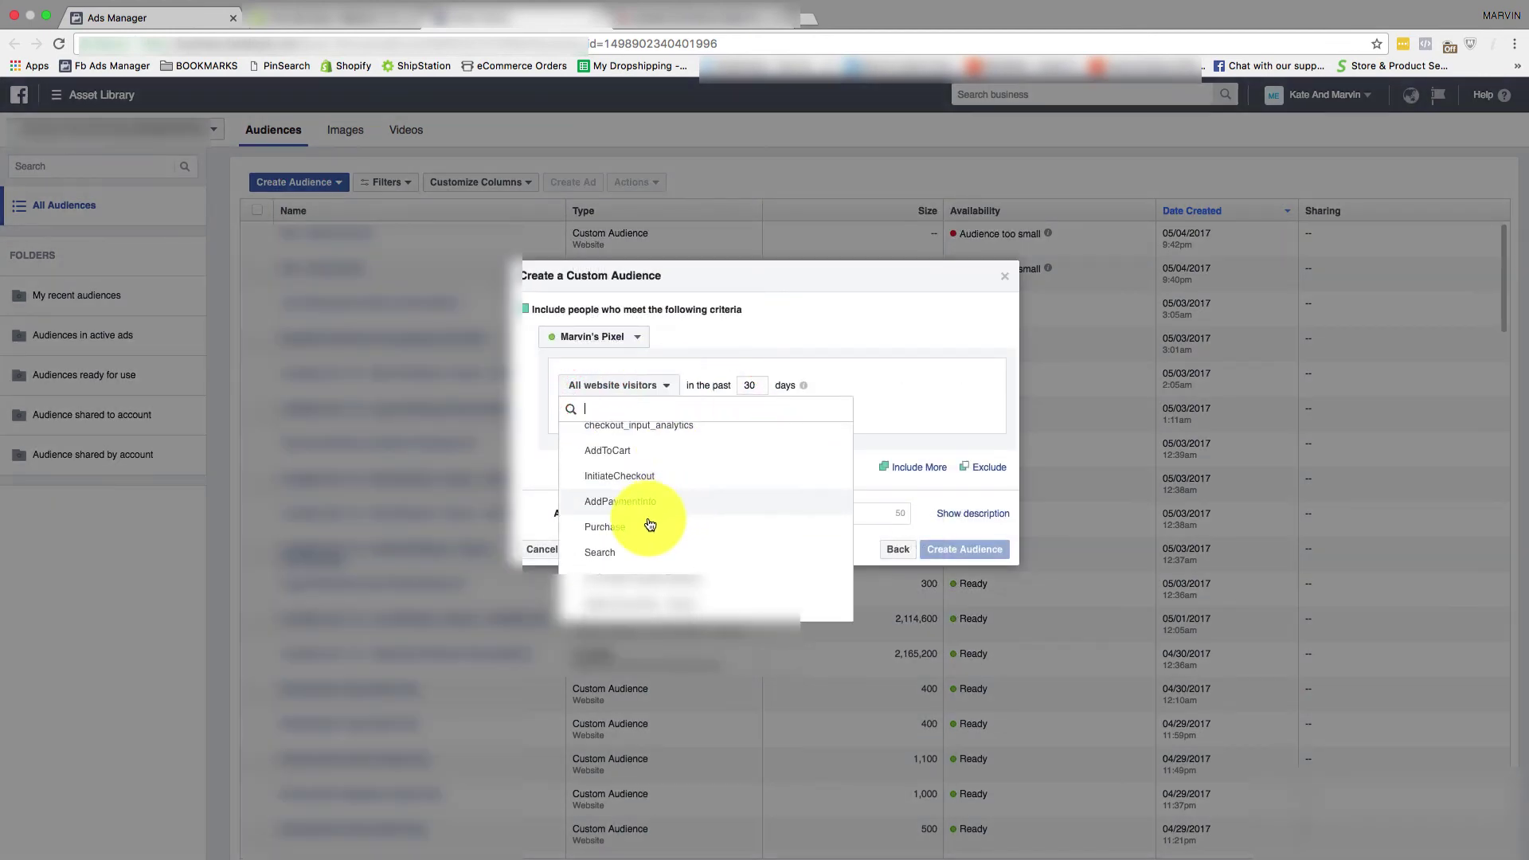
click(644, 521)
click(714, 383)
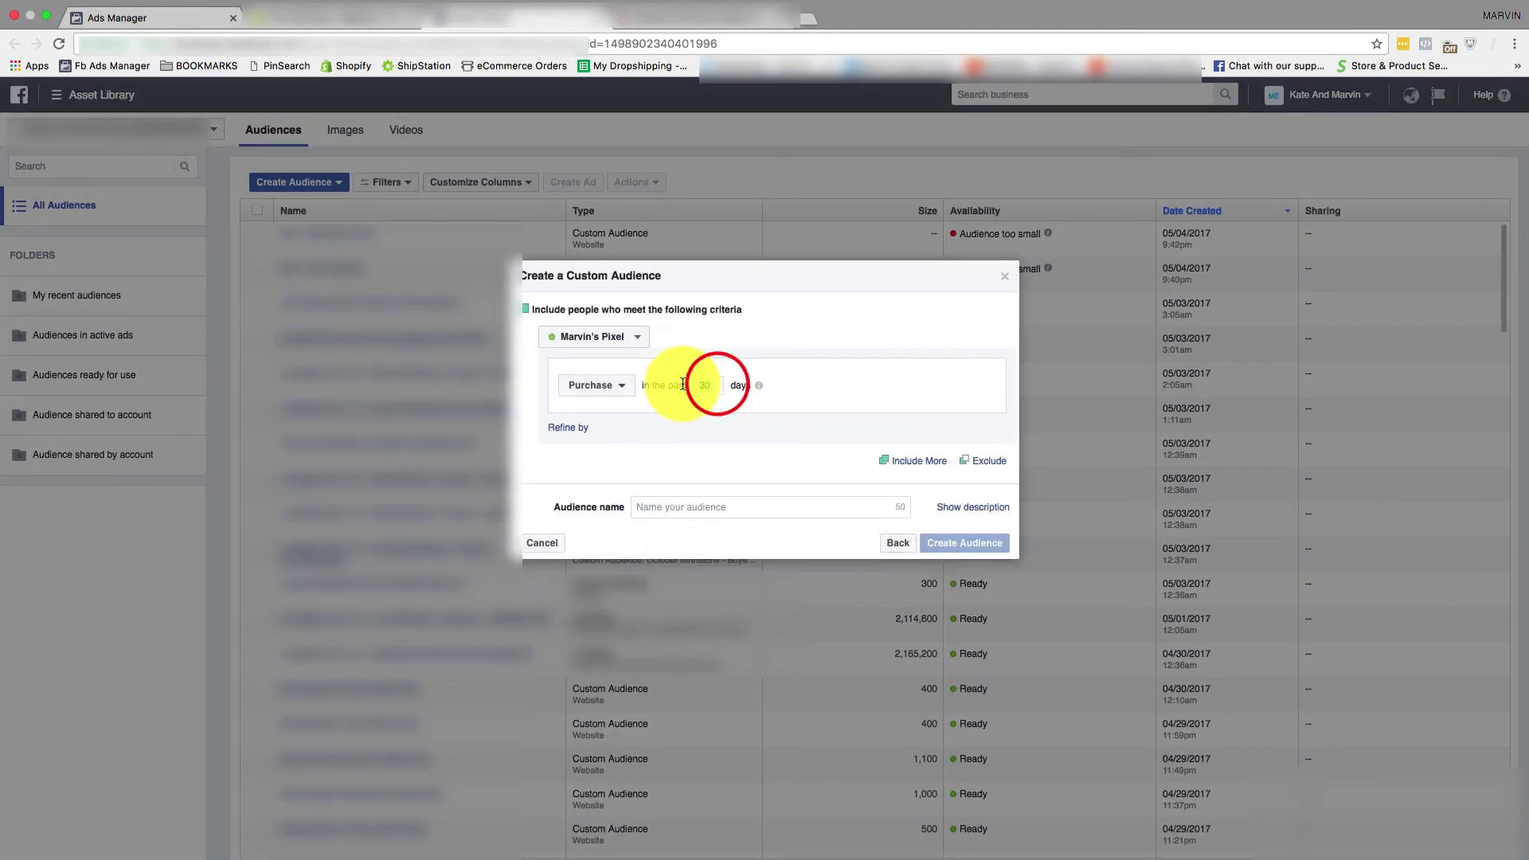
key(BackSpace)
key(BackSpace)
text(180)
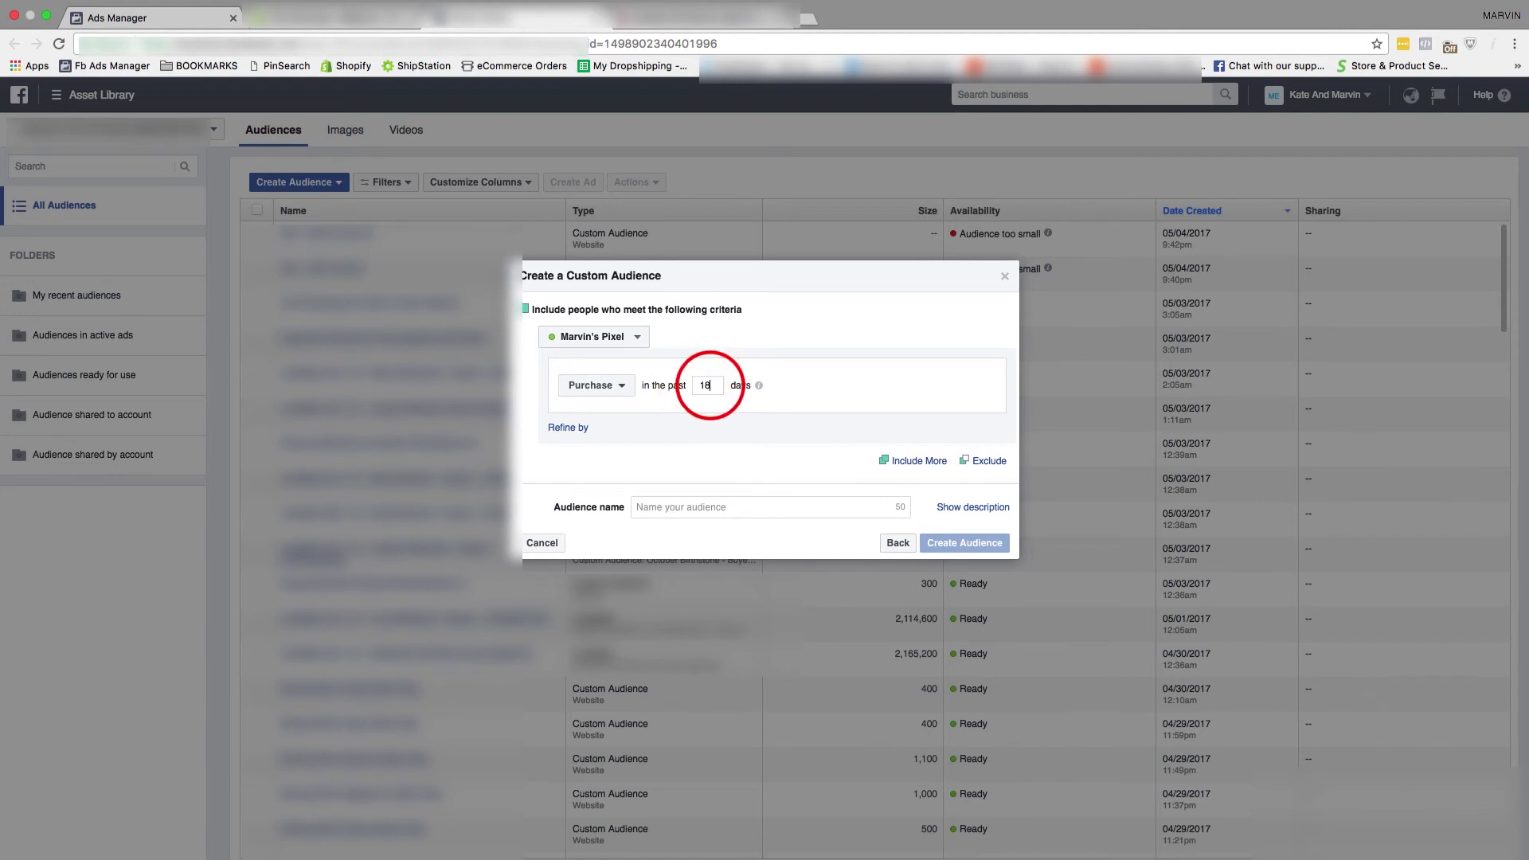
click(559, 430)
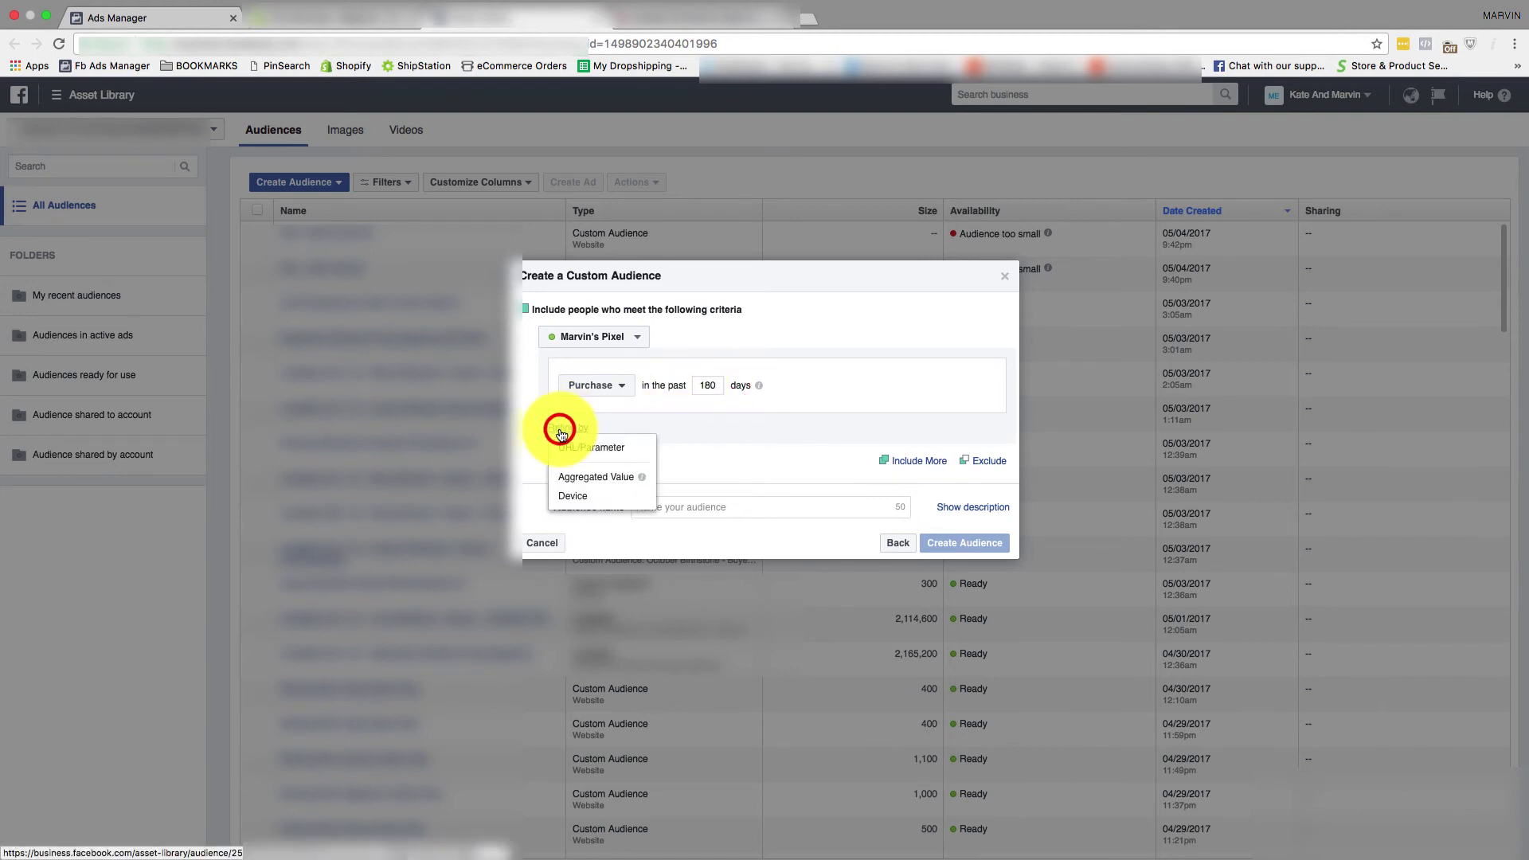
click(605, 435)
click(609, 455)
key(ctrl+v)
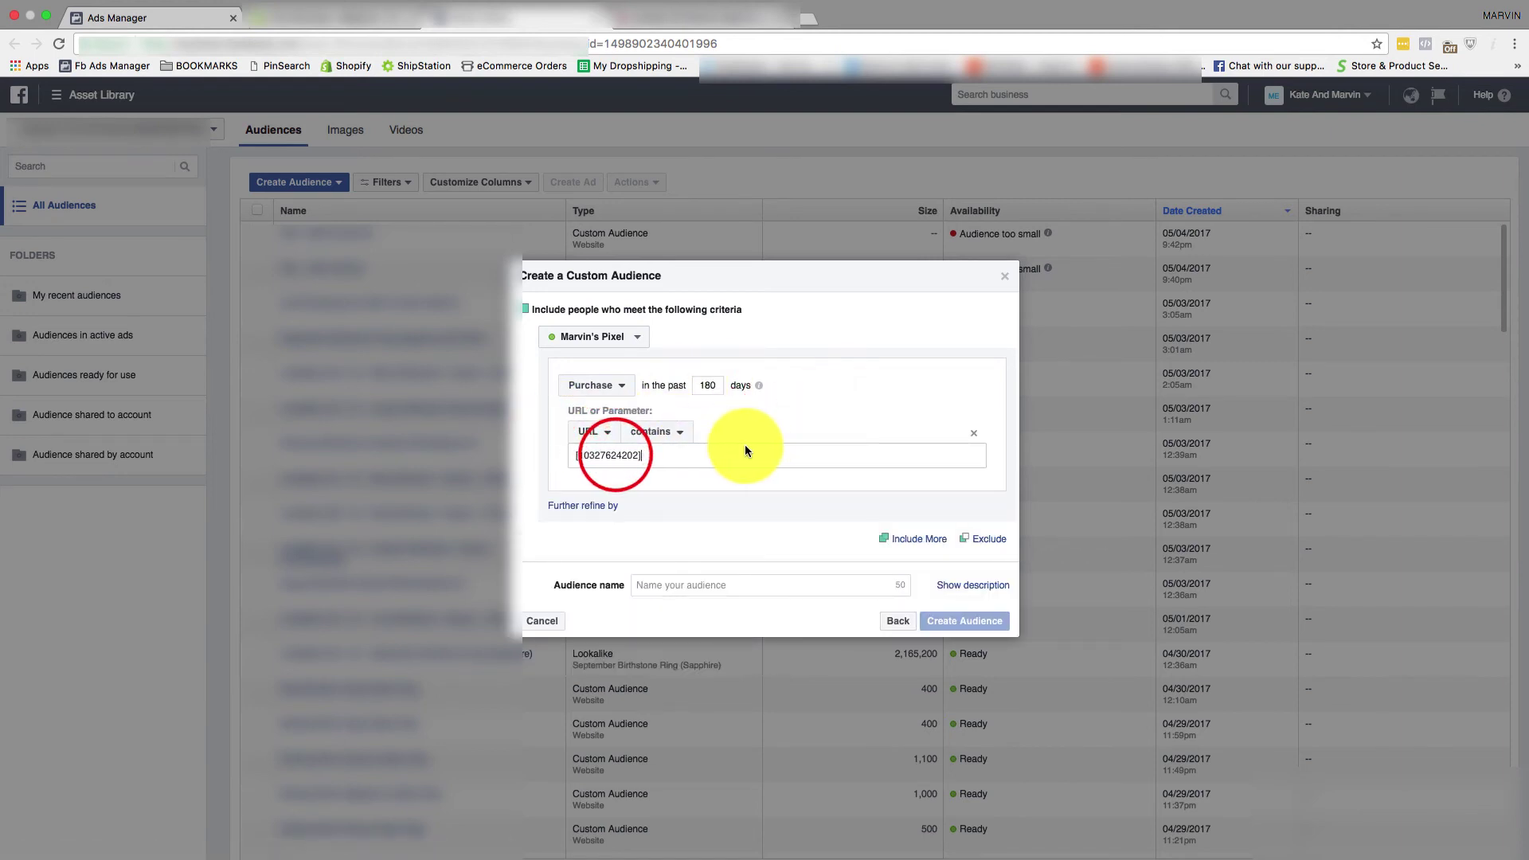
click(607, 435)
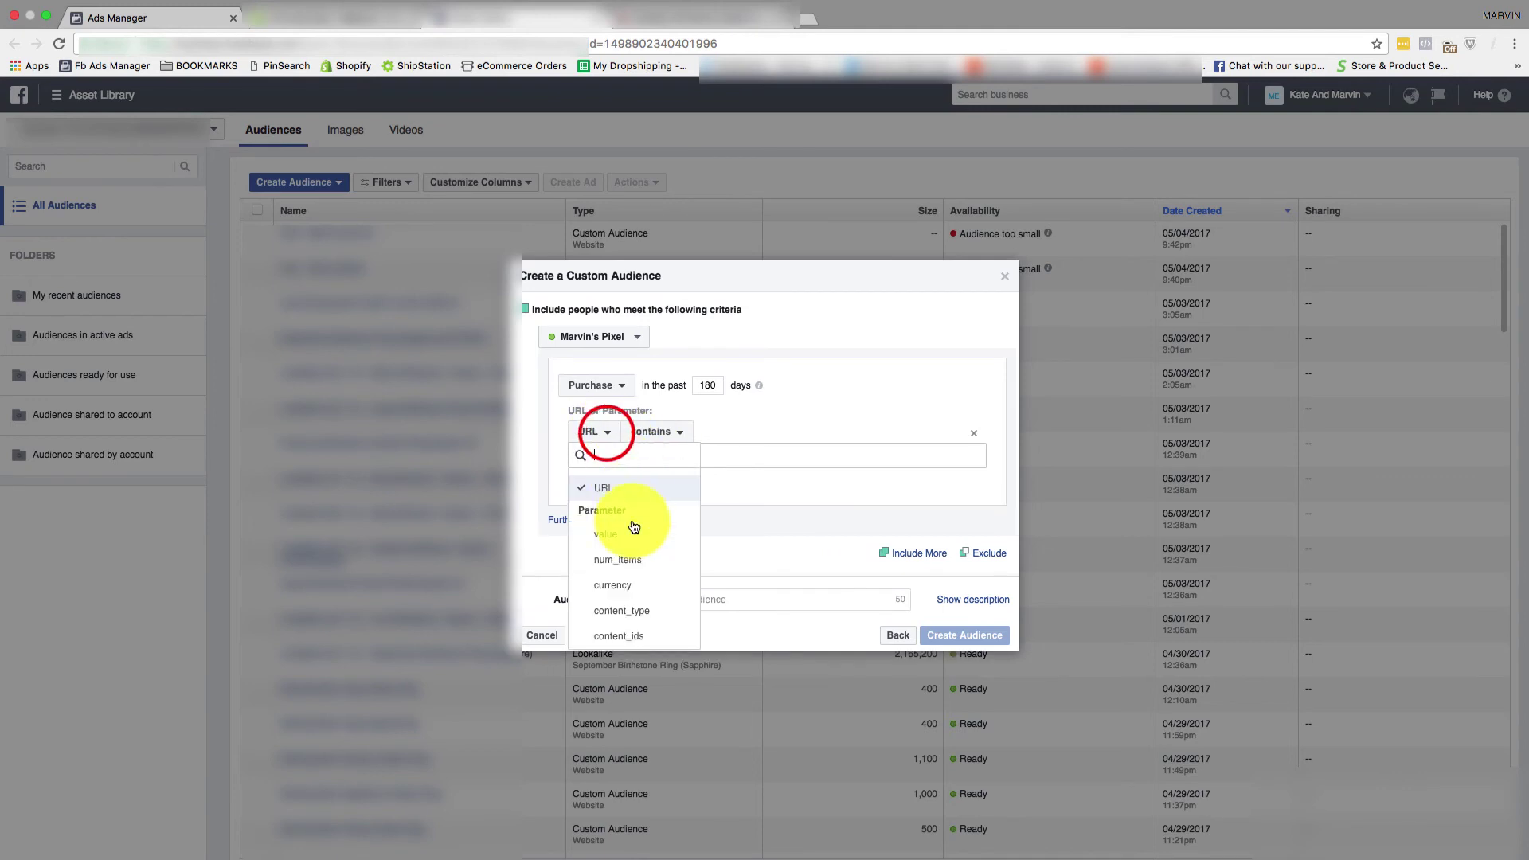
click(635, 633)
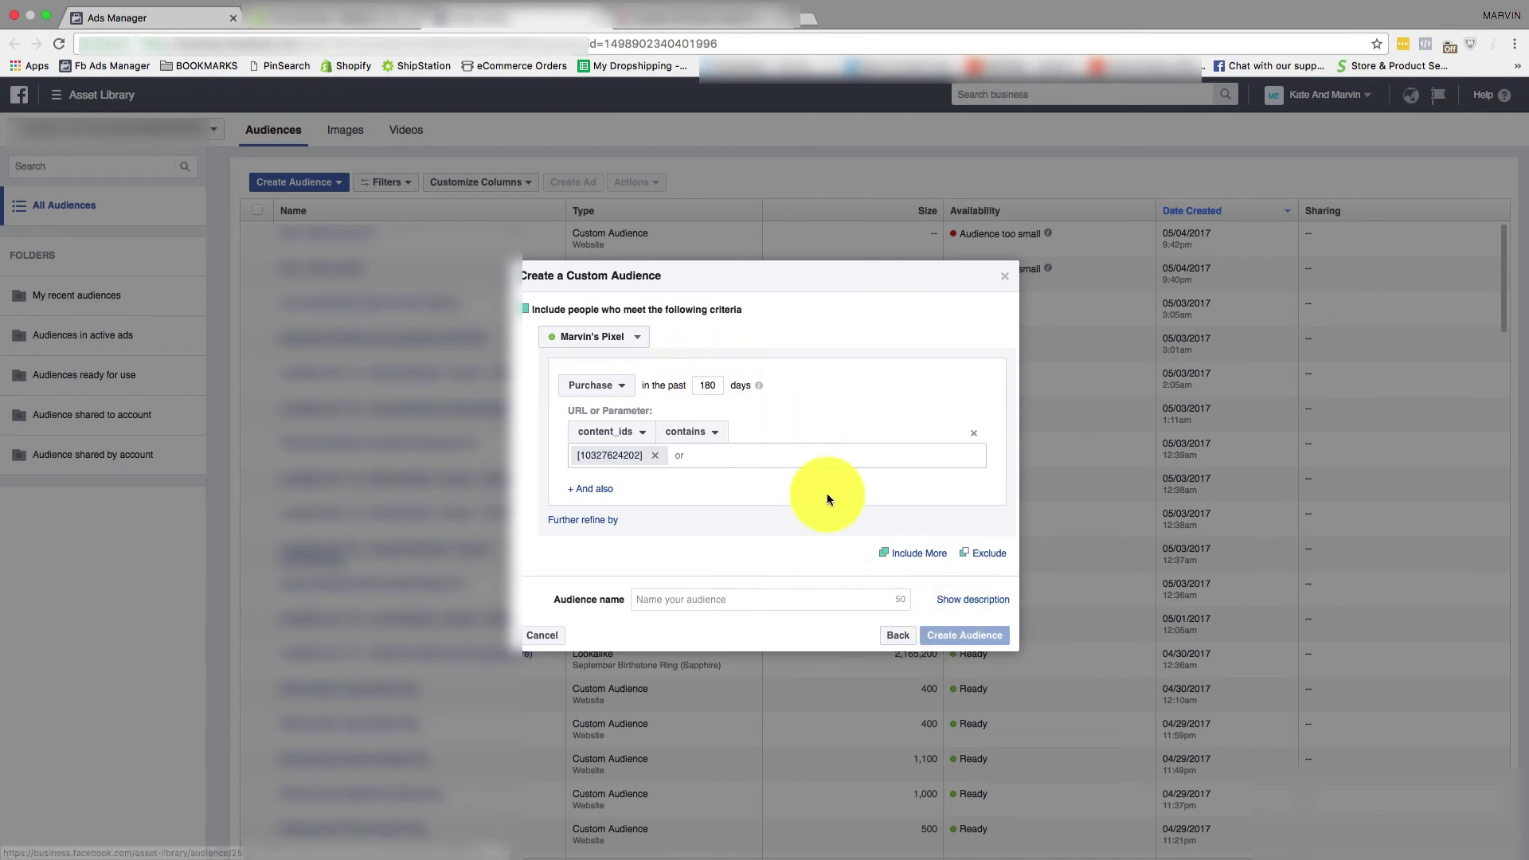
- Name the audience "Test - Buyers", create it and dismiss the confirmation
click(716, 608)
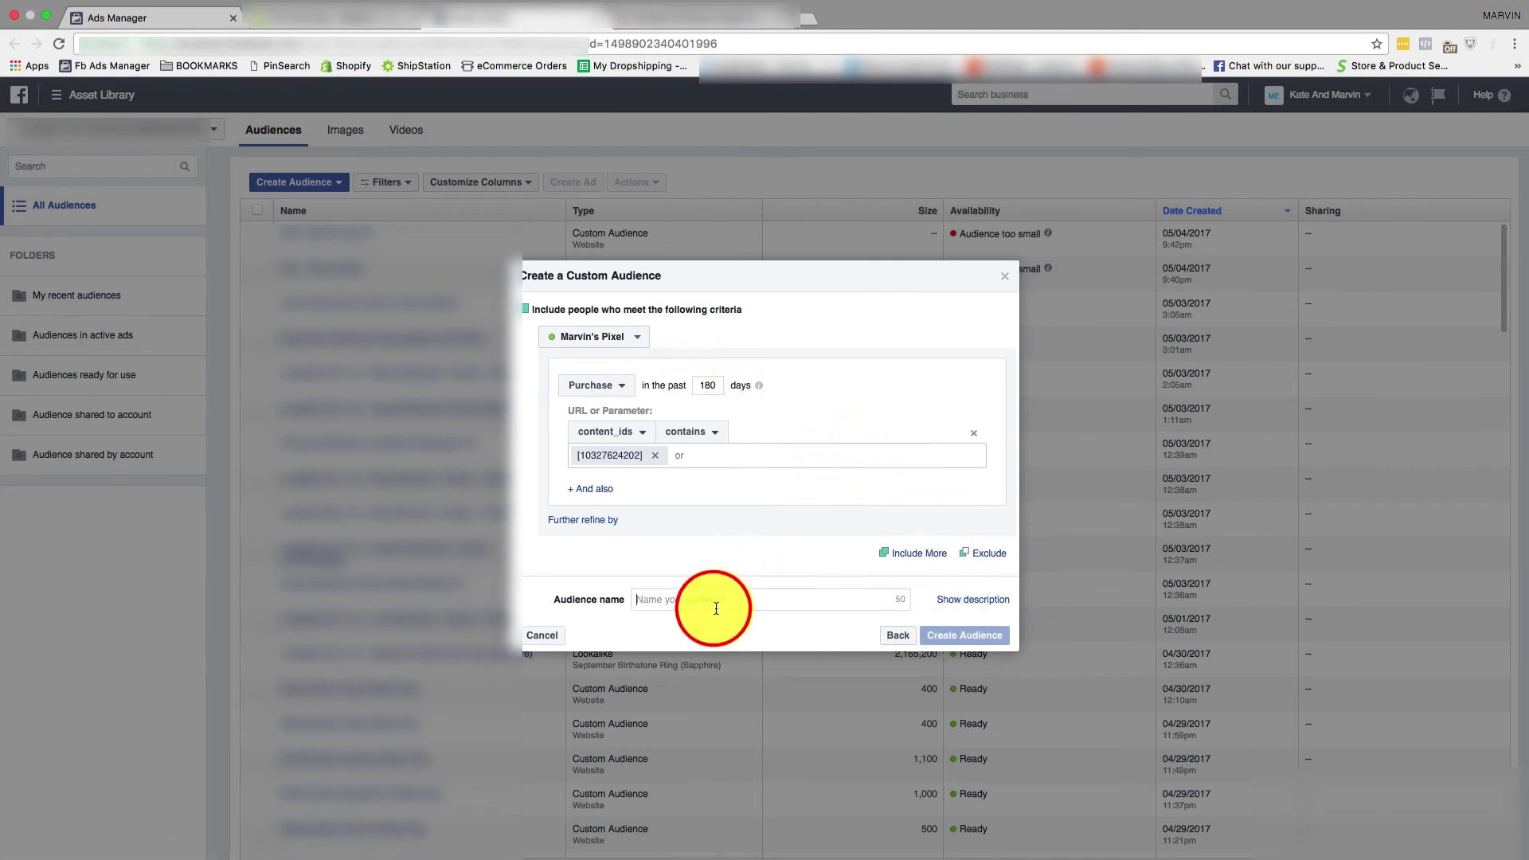
text(Test - Buyers)
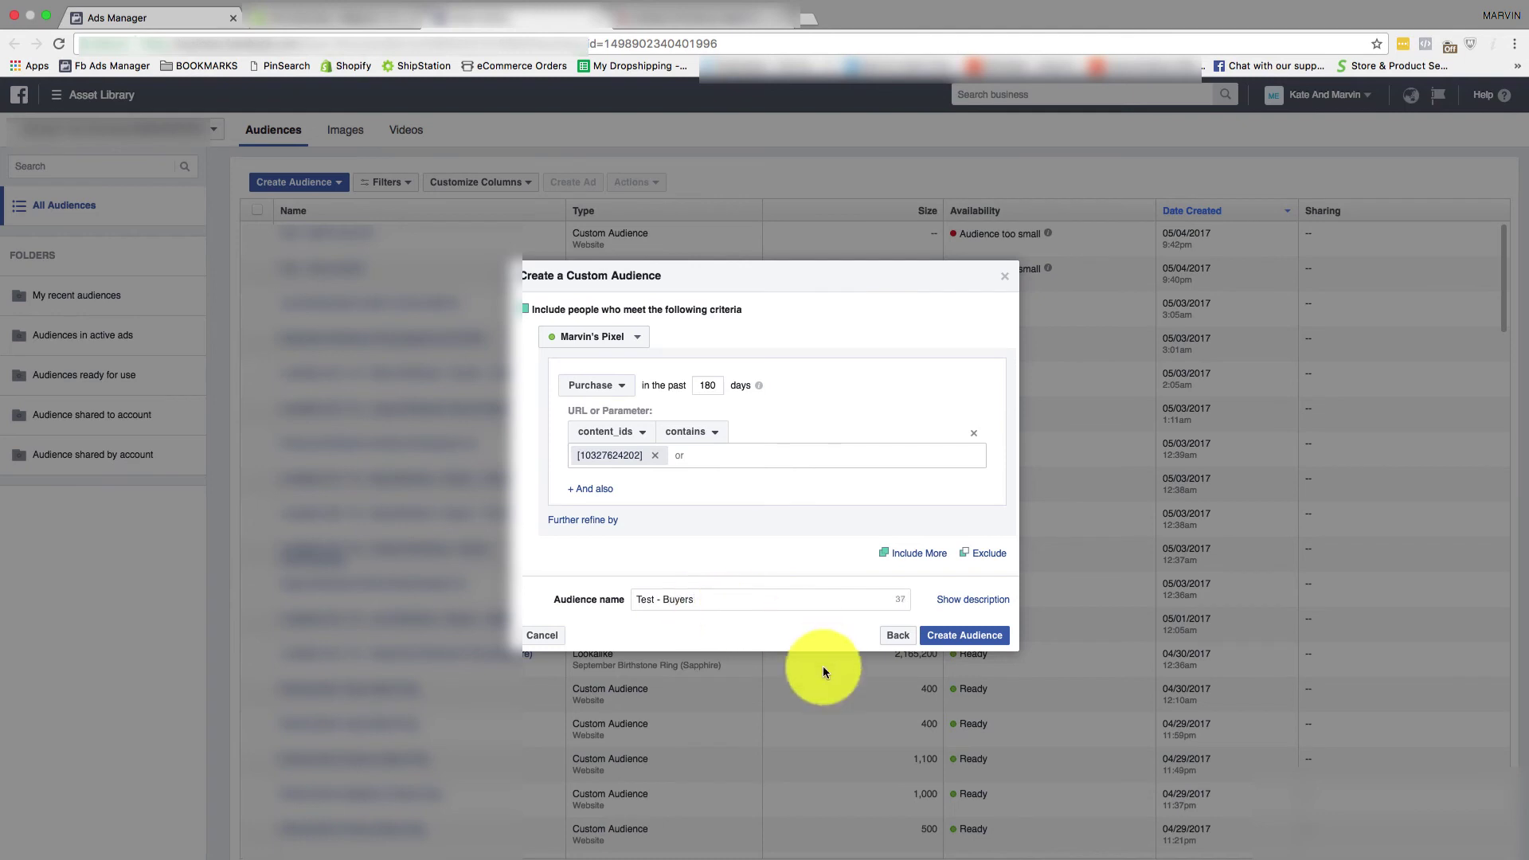
click(965, 635)
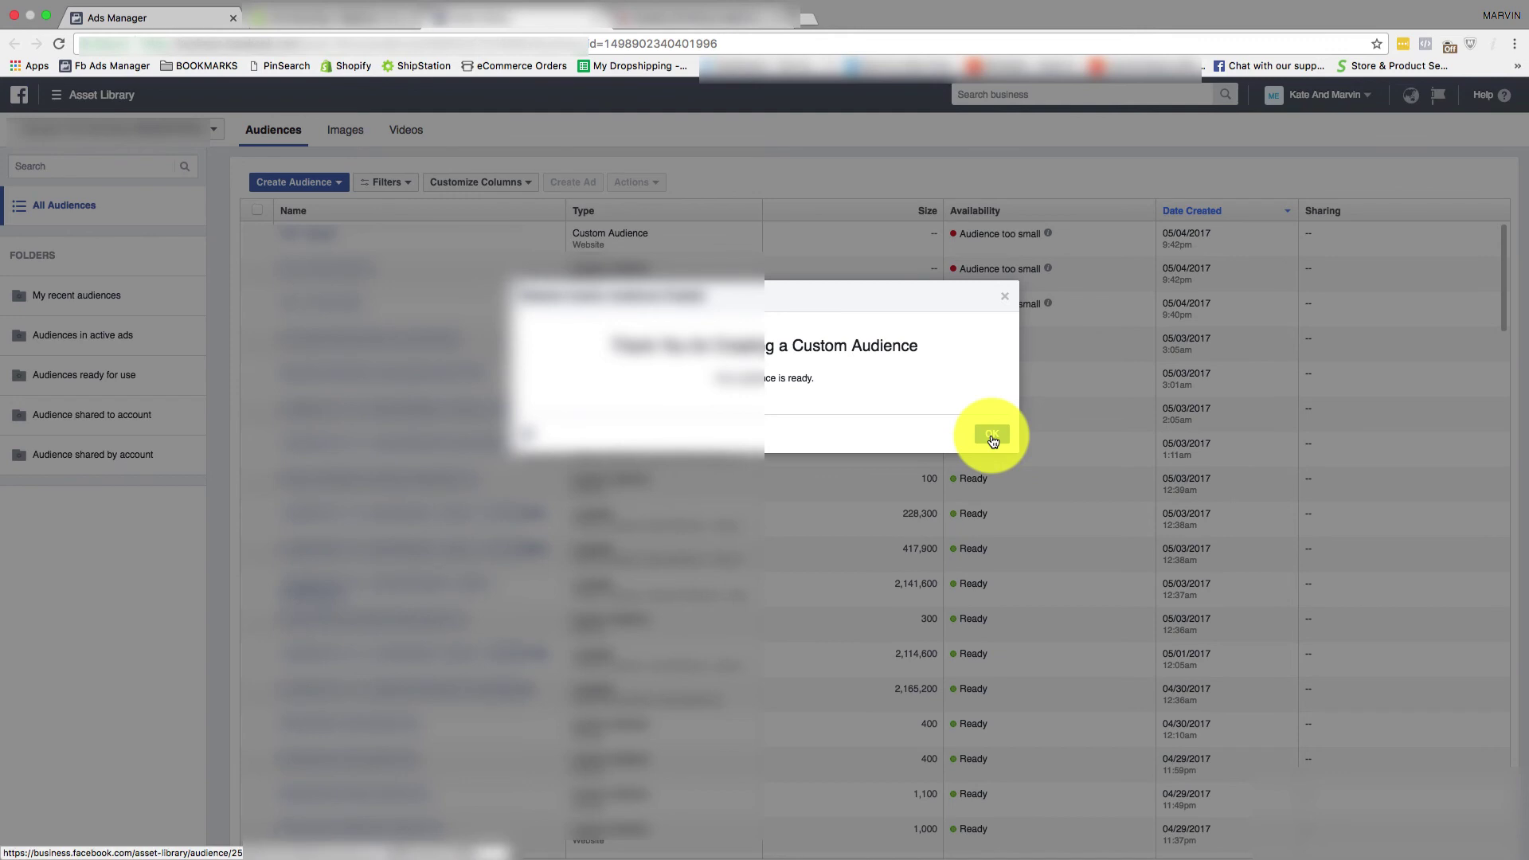
click(992, 436)
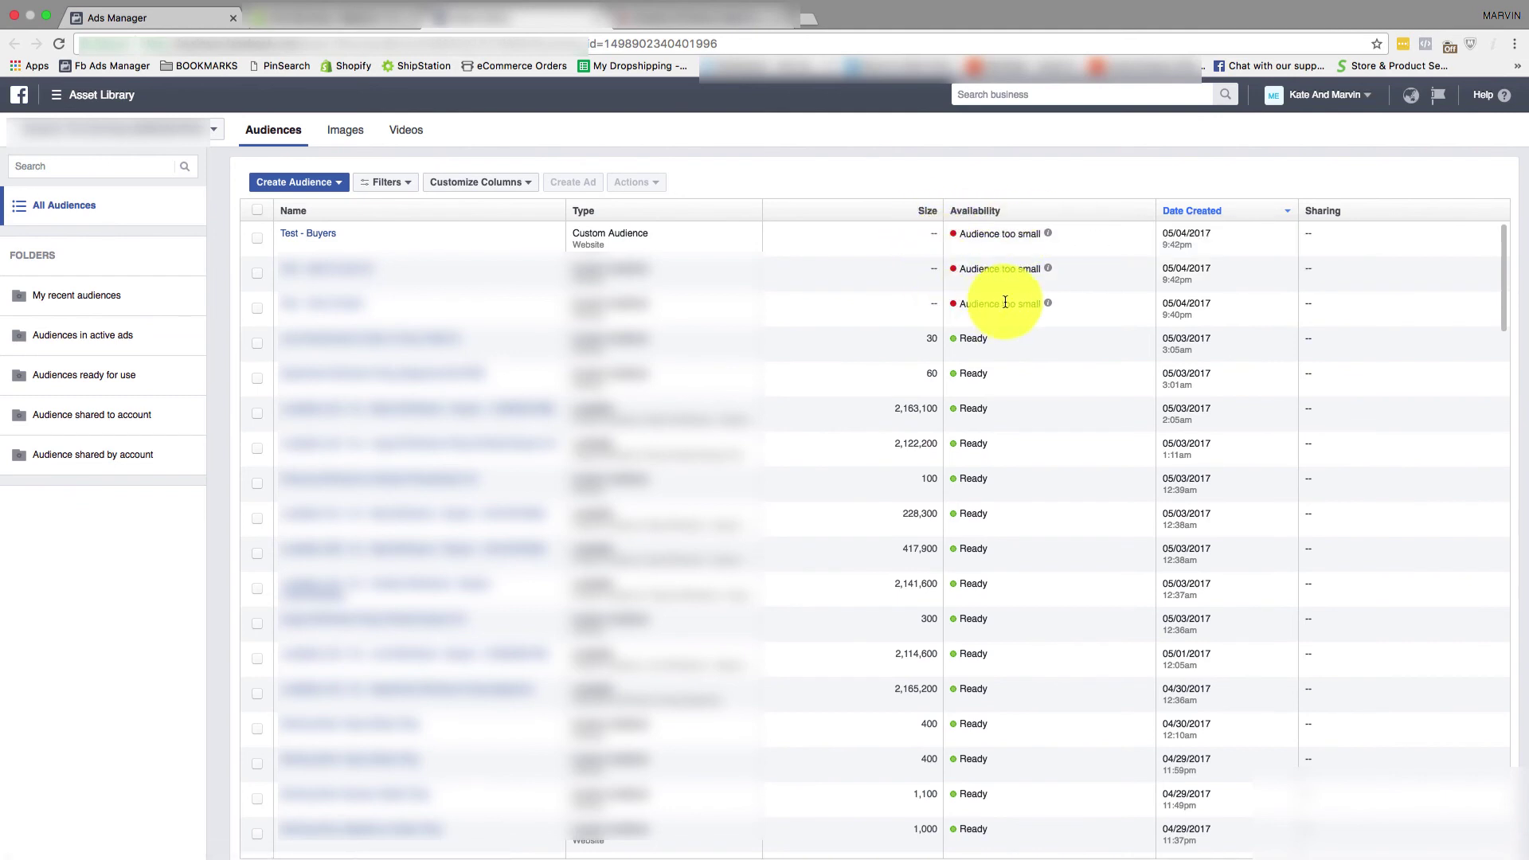
- Reload the audience list and check the availability of the newly created test audiences
mouse_move(1049, 303)
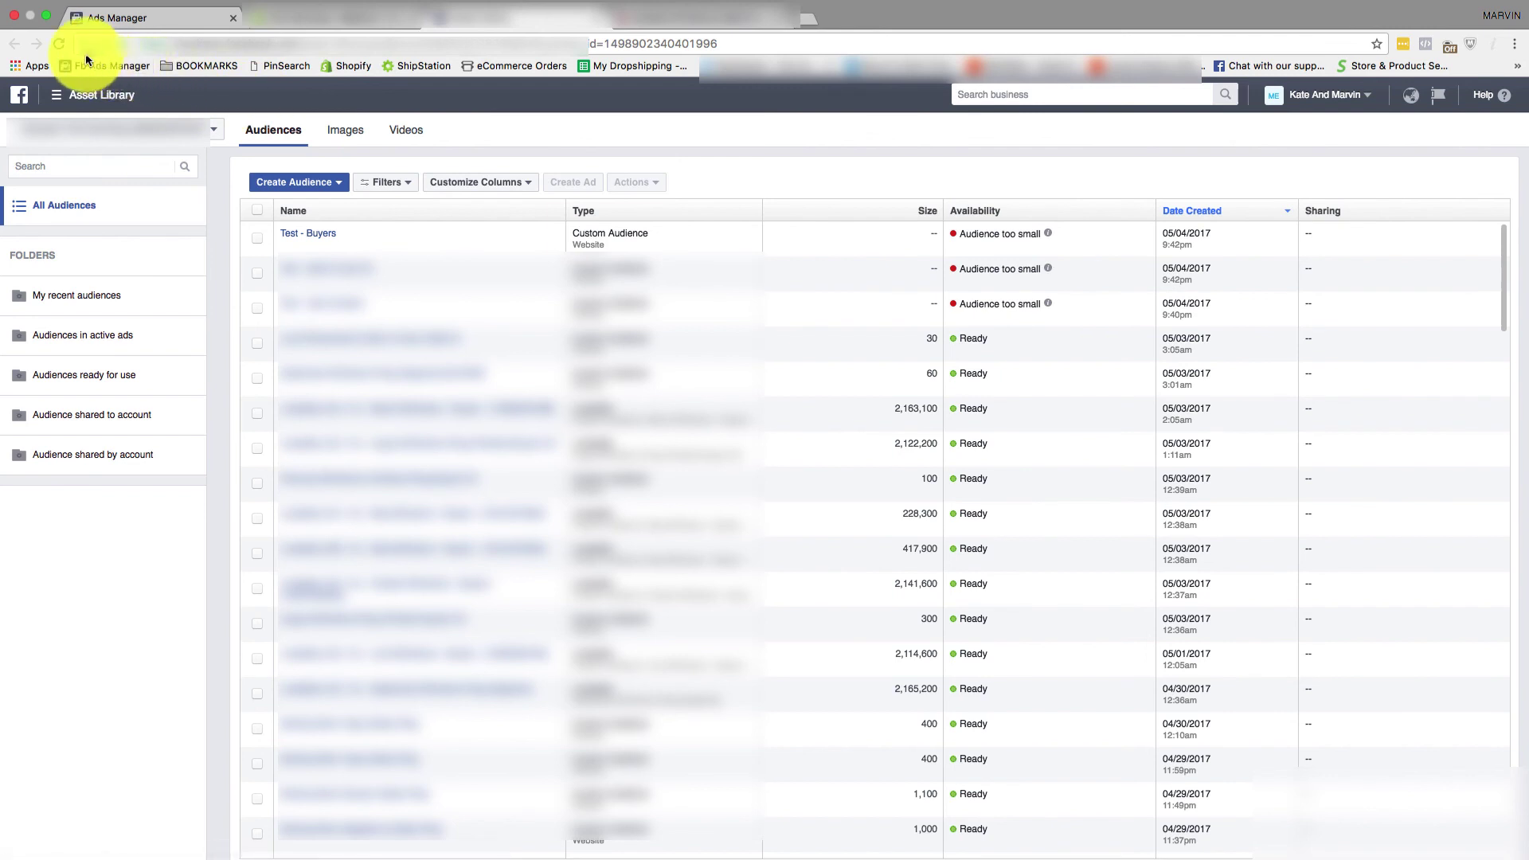
click(59, 44)
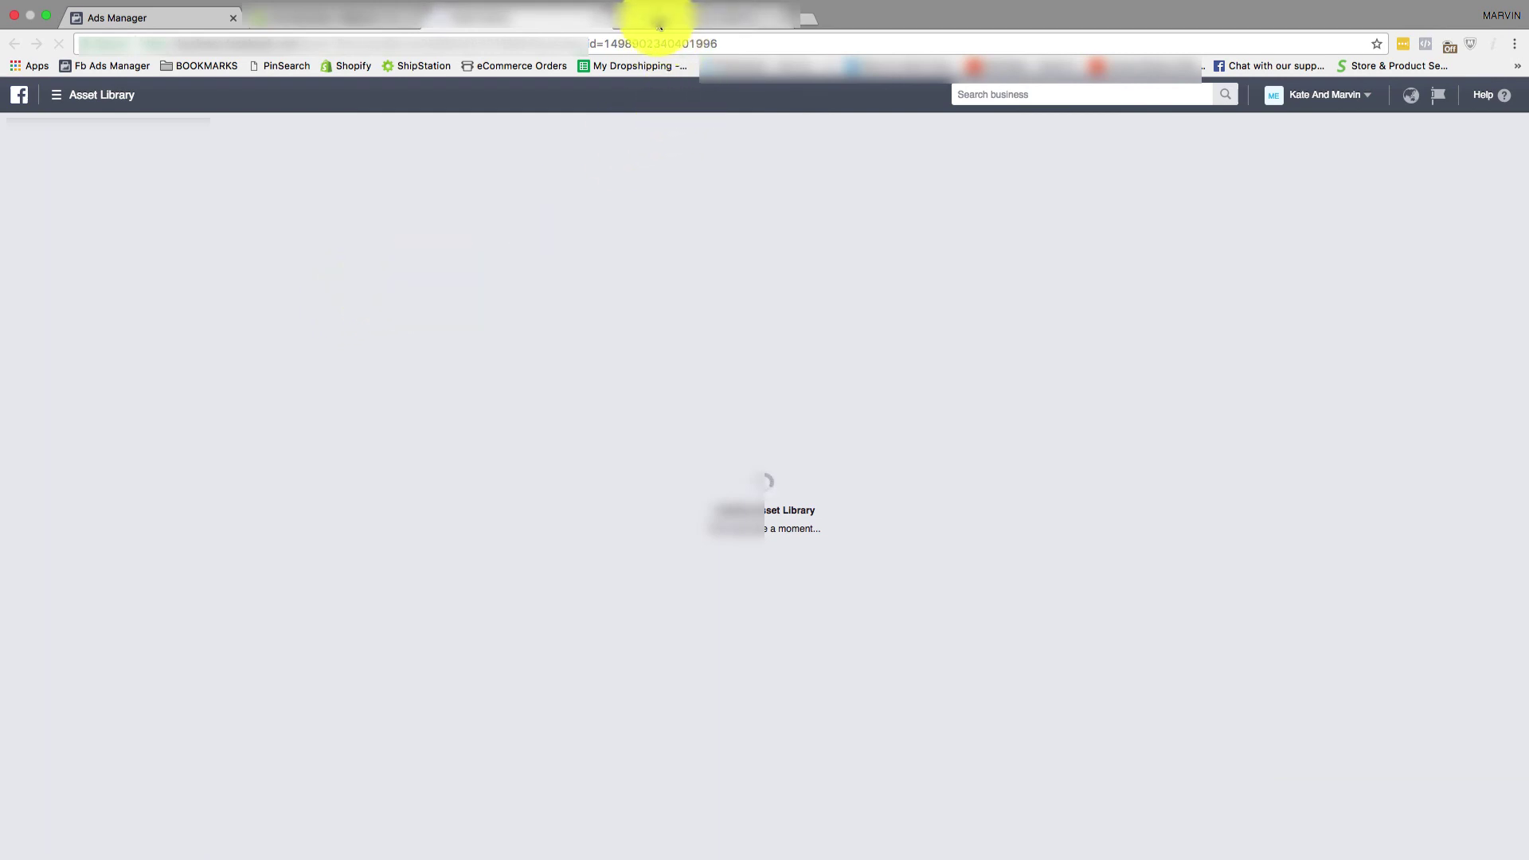
click(507, 31)
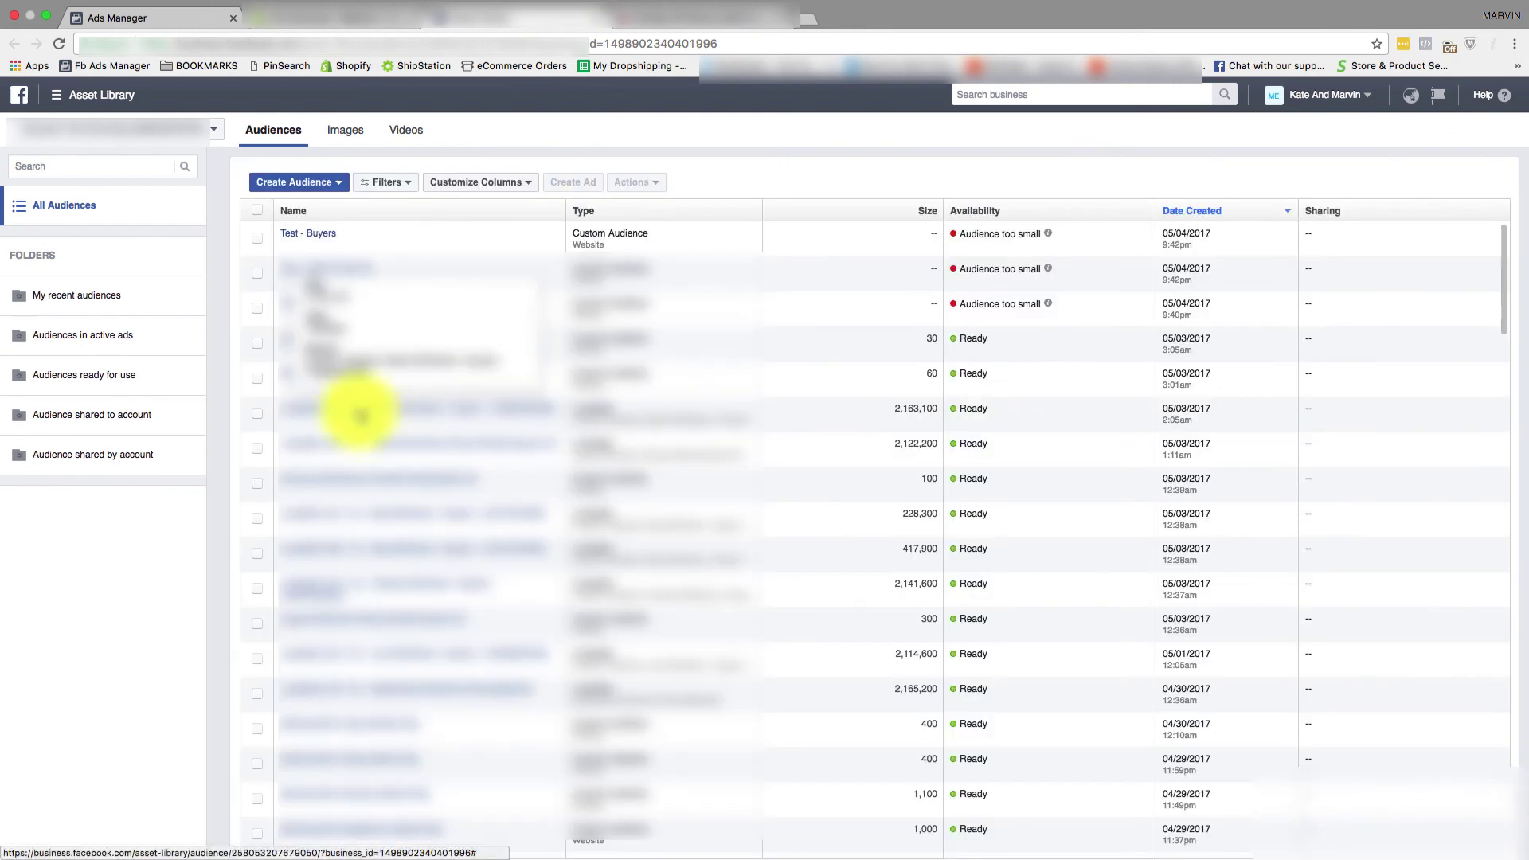
mouse_move(347, 293)
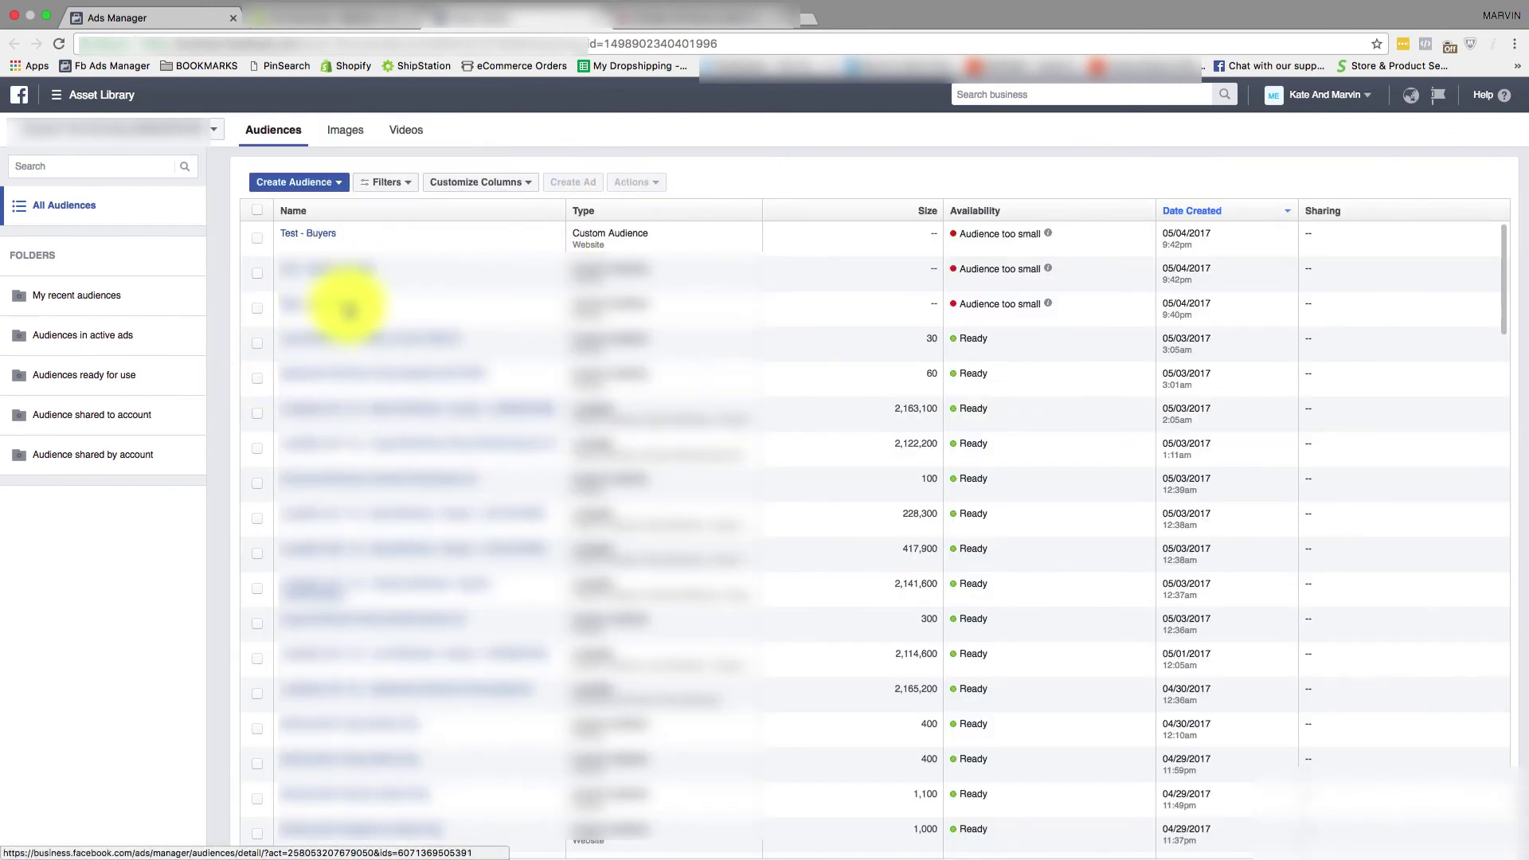